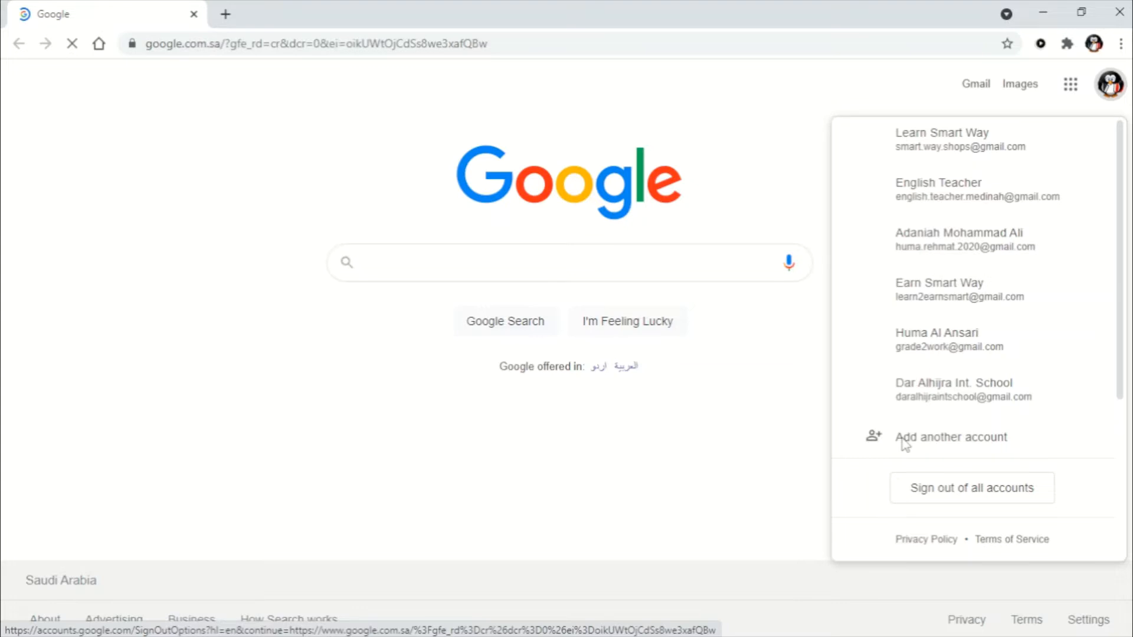
Open Google Drive and create a new folder named Results in My Drive.
left_click(1071, 91)
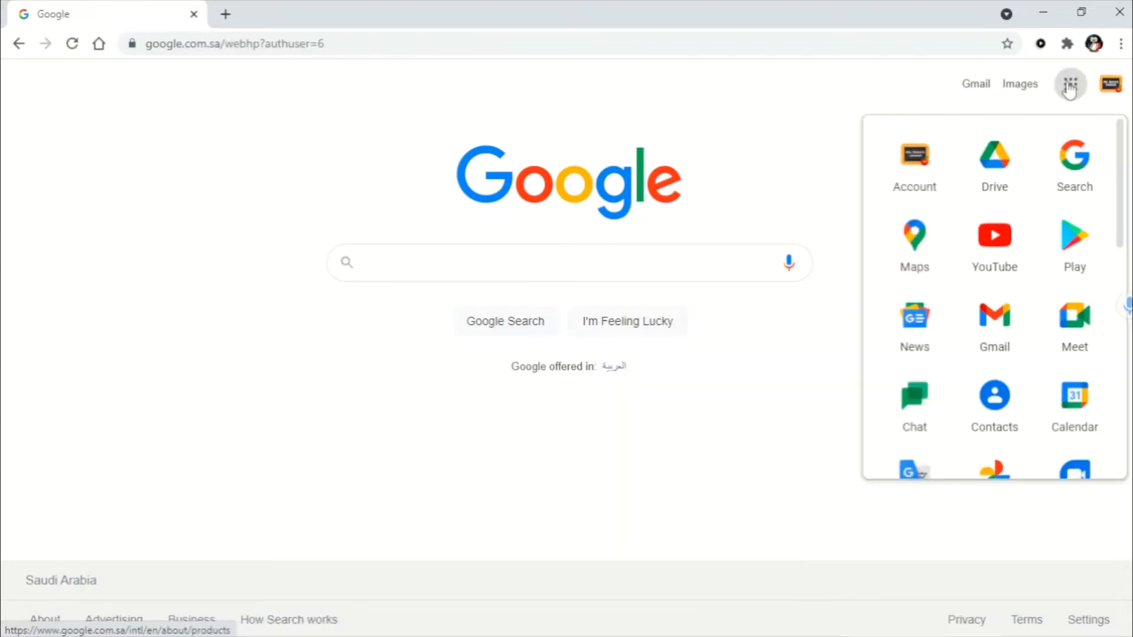
left_click(999, 172)
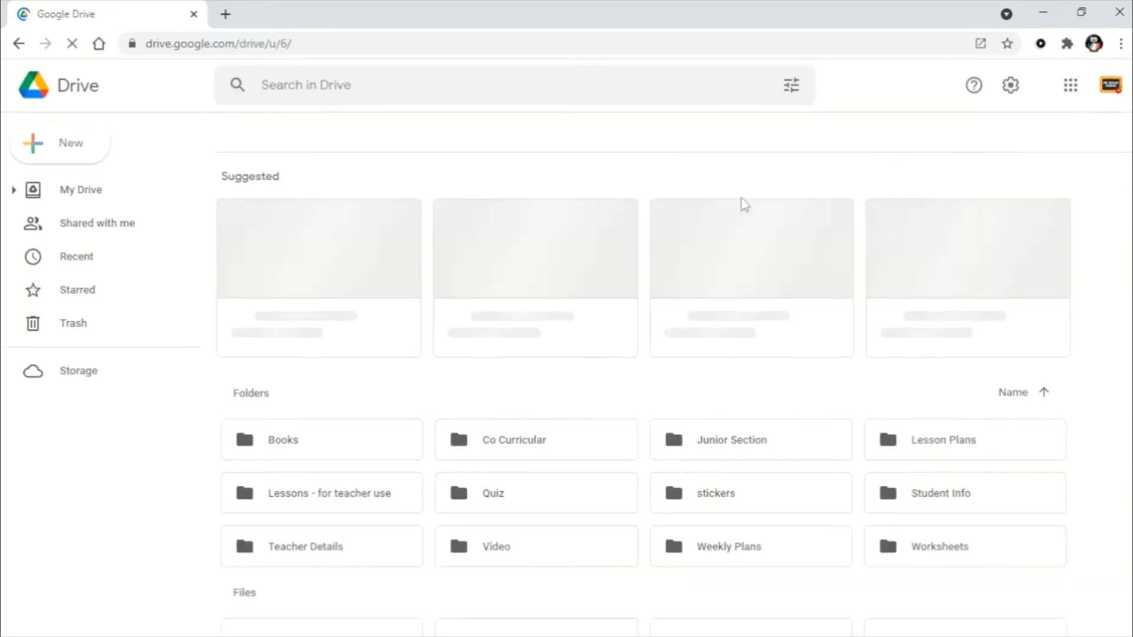
scroll(673, 396, "down", 3)
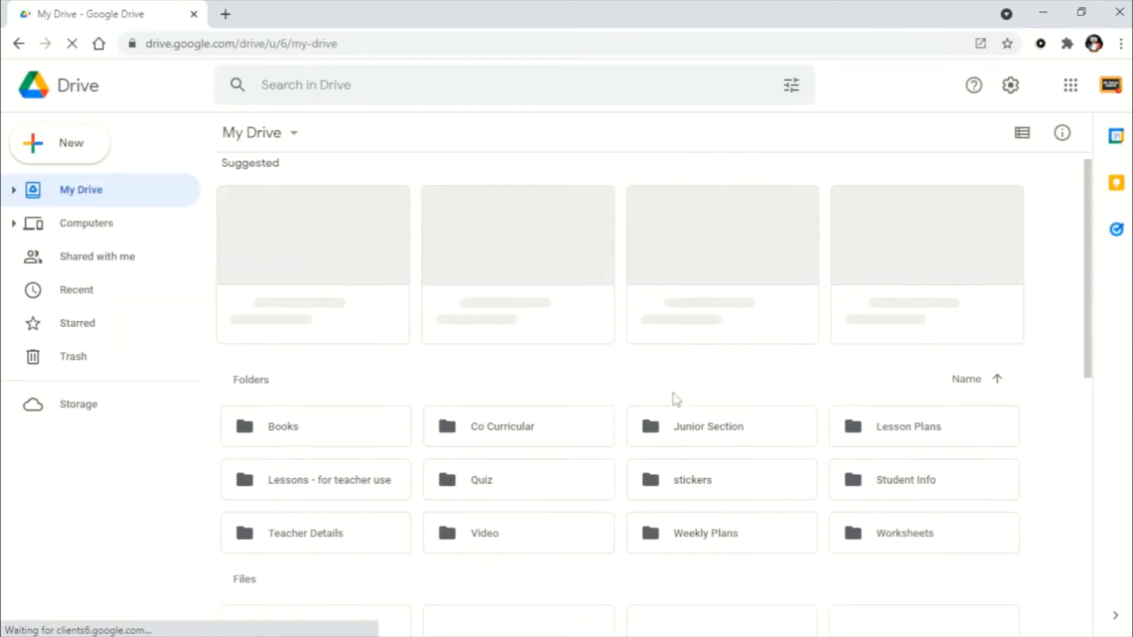
right_click(885, 445)
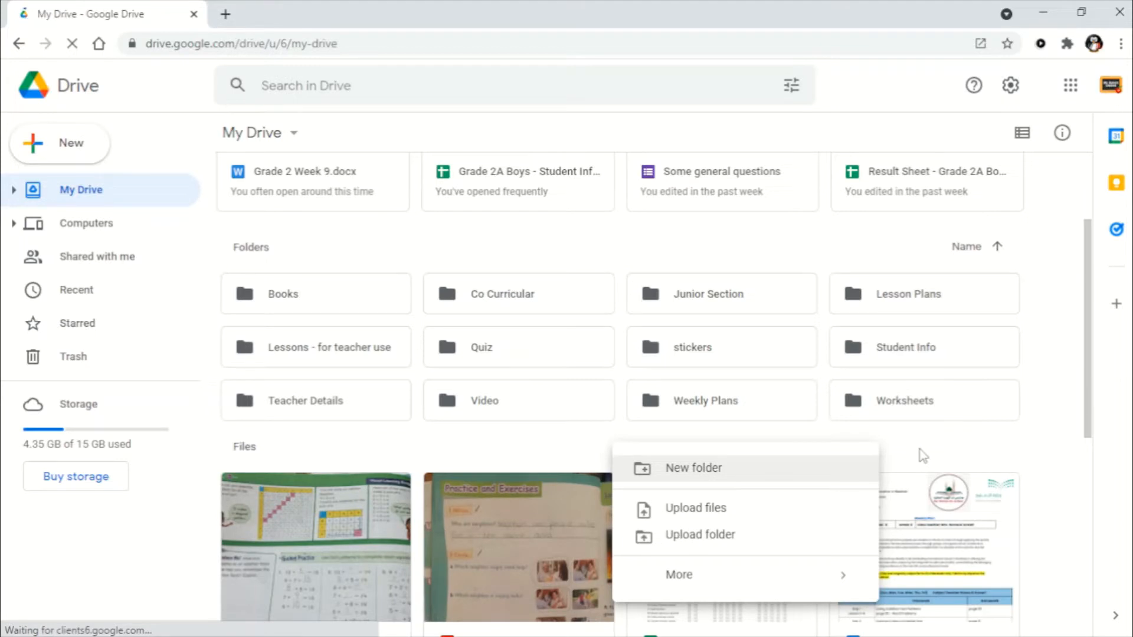
left_click(763, 475)
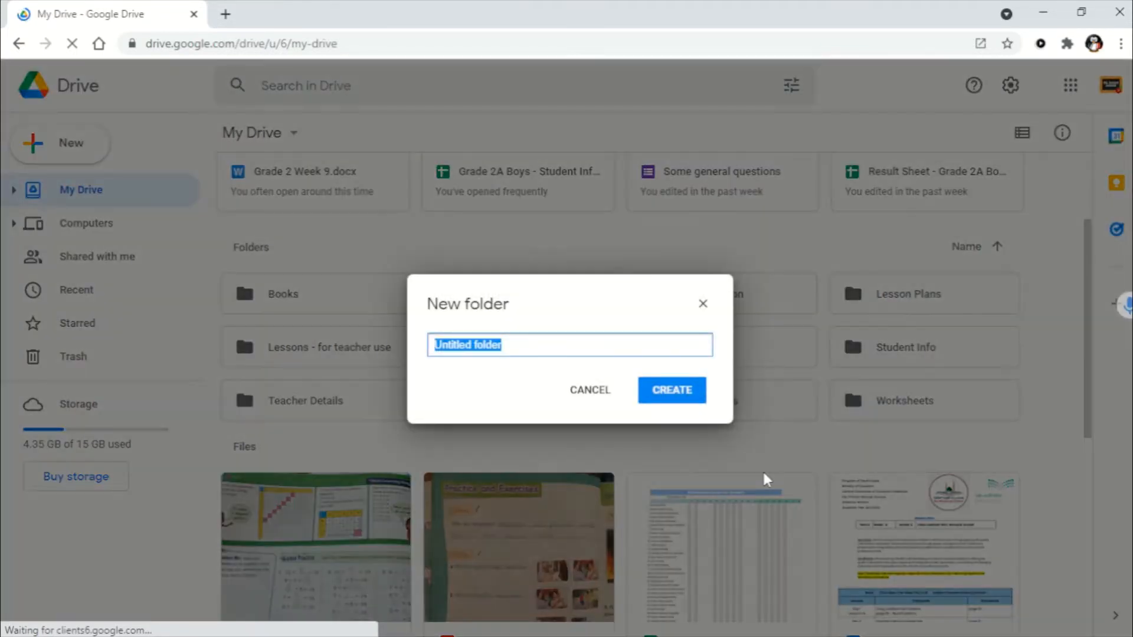
type("Results")
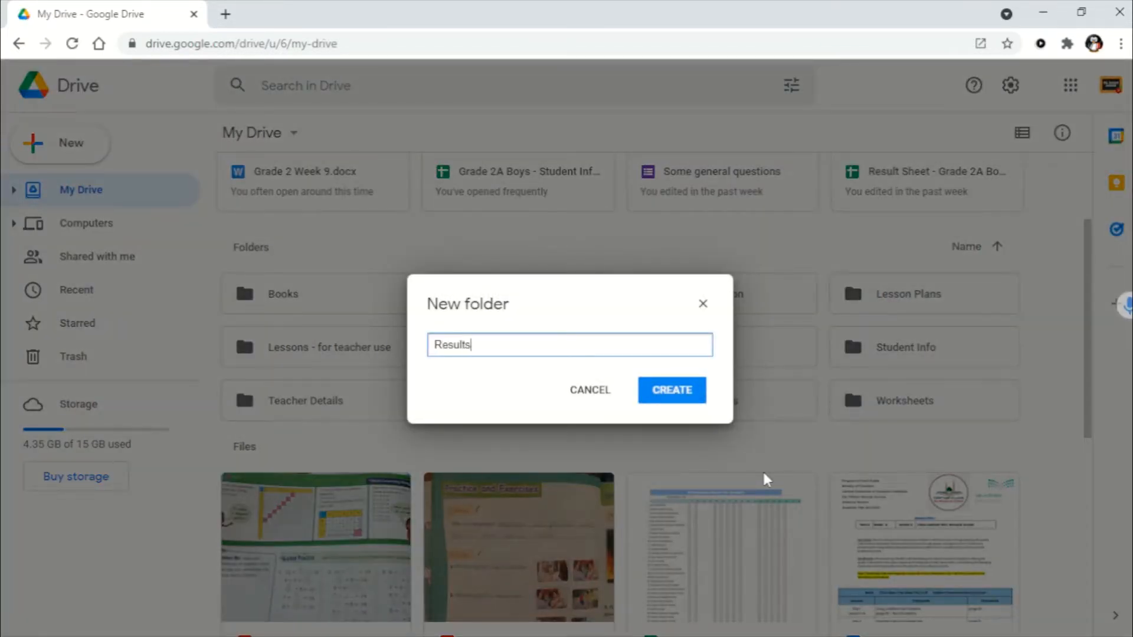
left_click(680, 390)
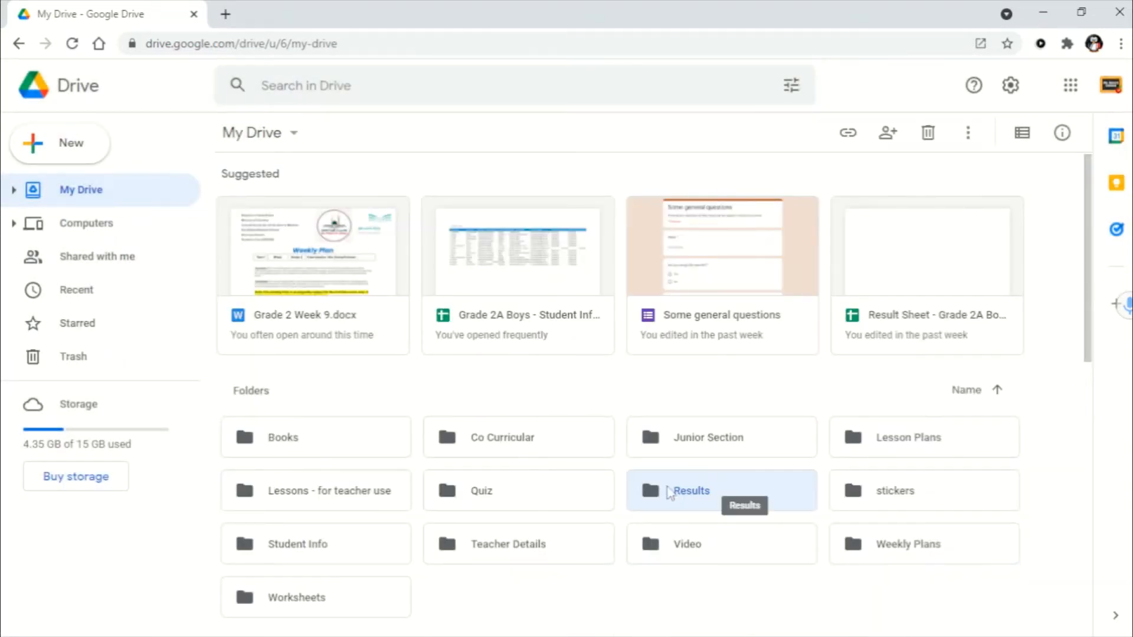
Open the Results folder and create a blank Google Form inside it.
double_click(691, 493)
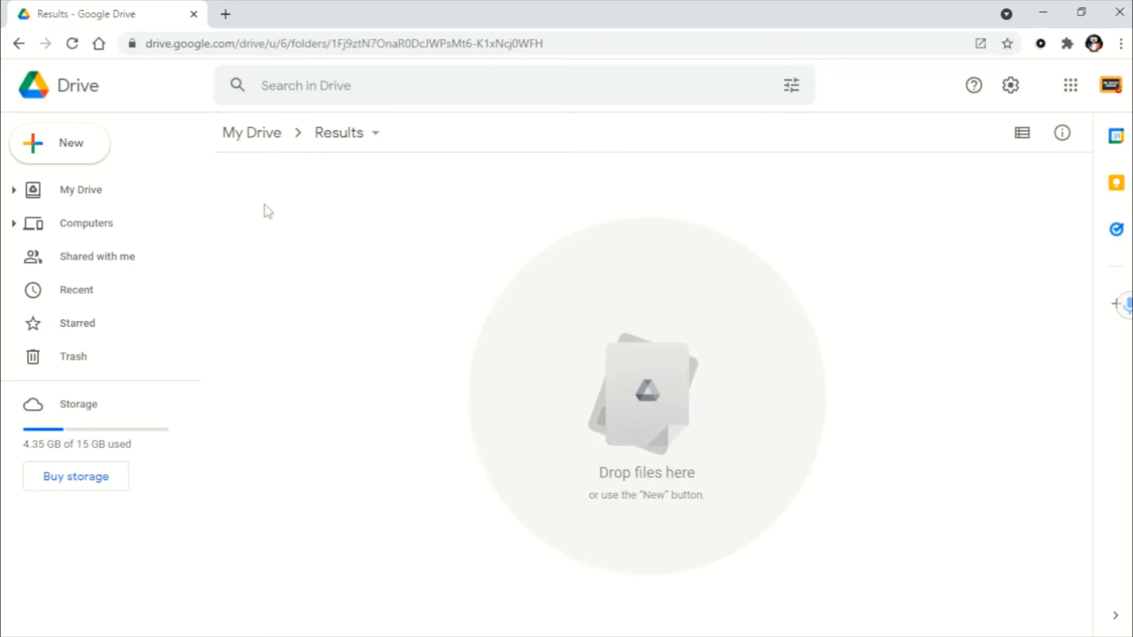
right_click(280, 200)
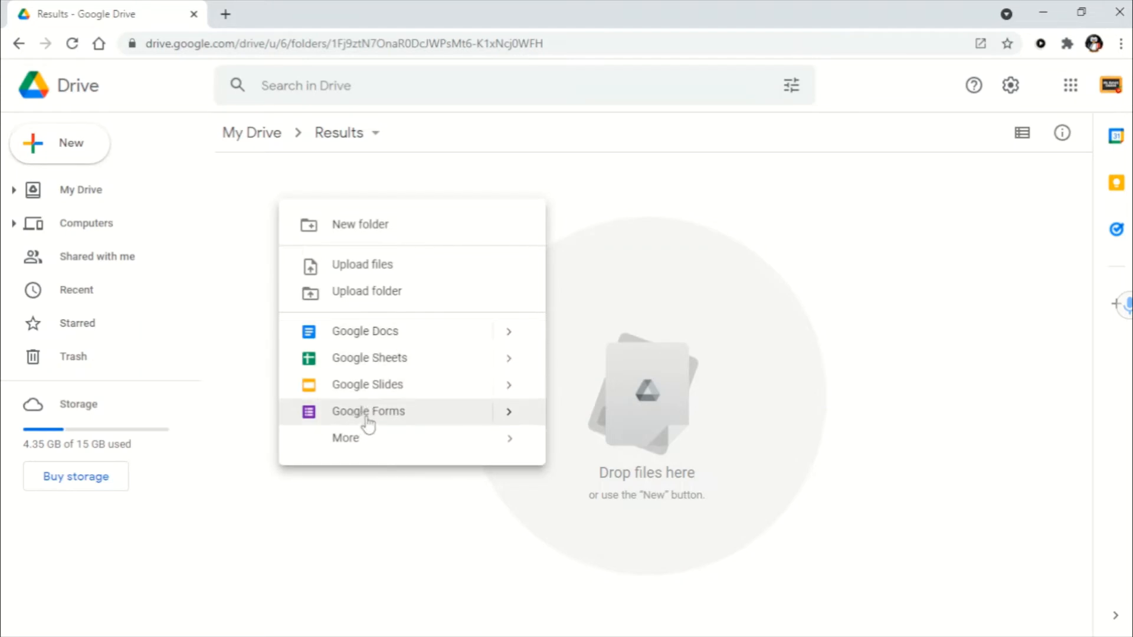
left_click(71, 146)
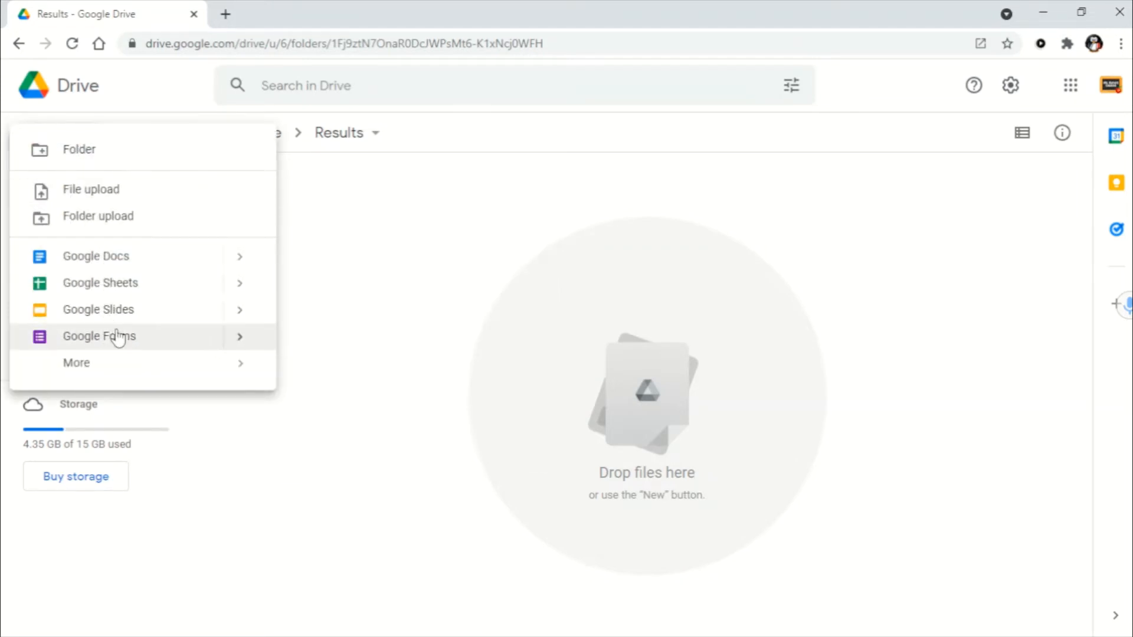
mouse_move(231, 344)
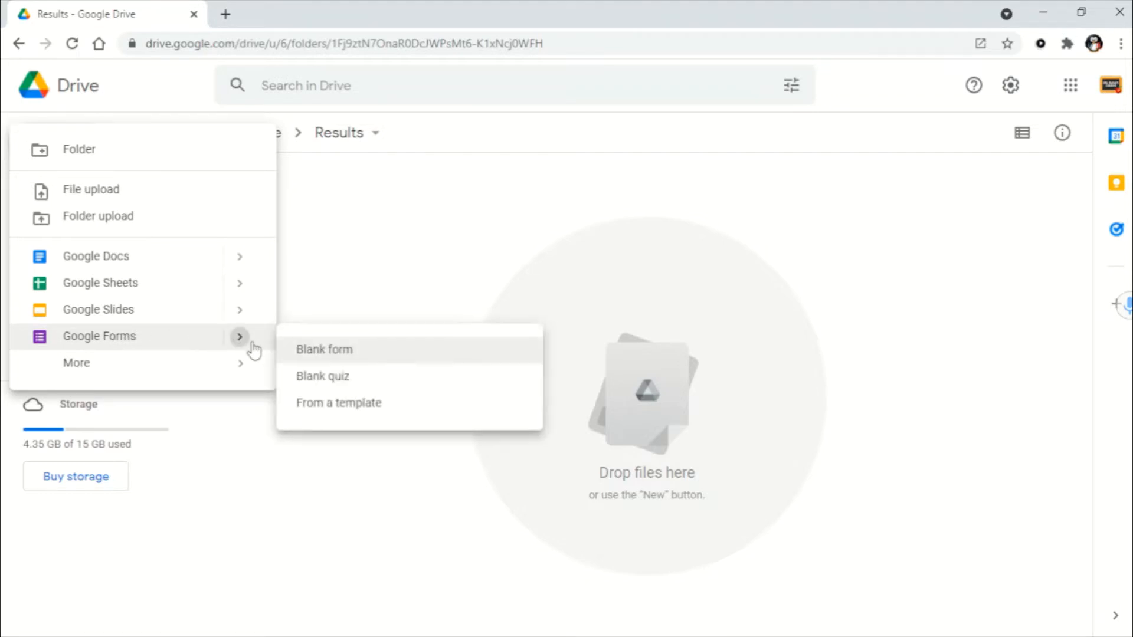
left_click(309, 354)
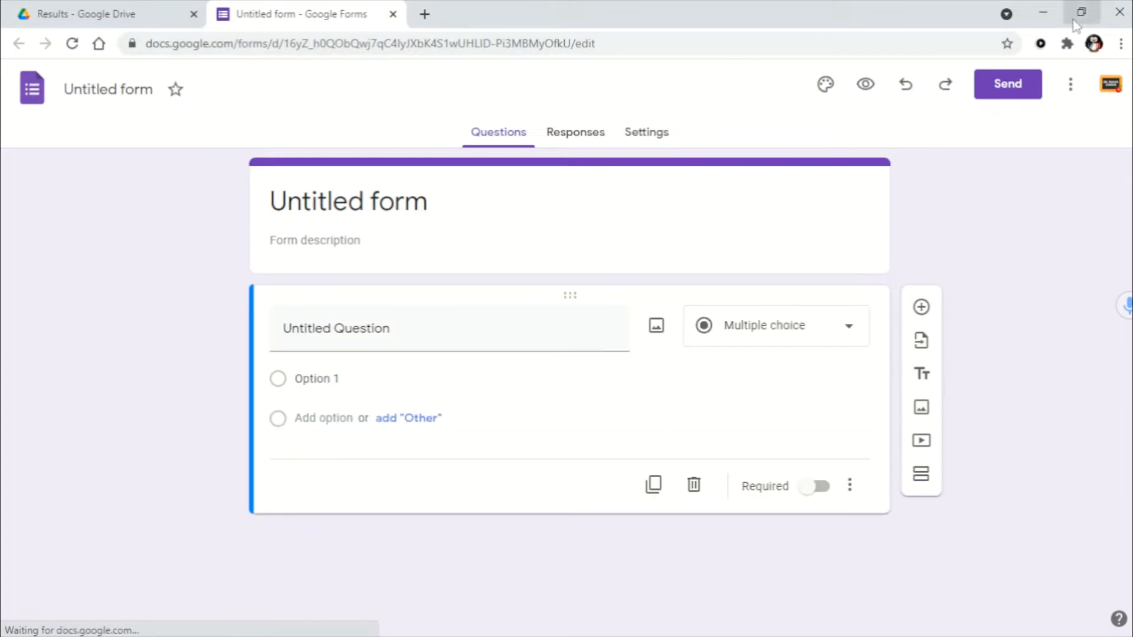
Show the Word list of student names beside a restored browser window, and enlarge that window slightly.
left_click(1081, 12)
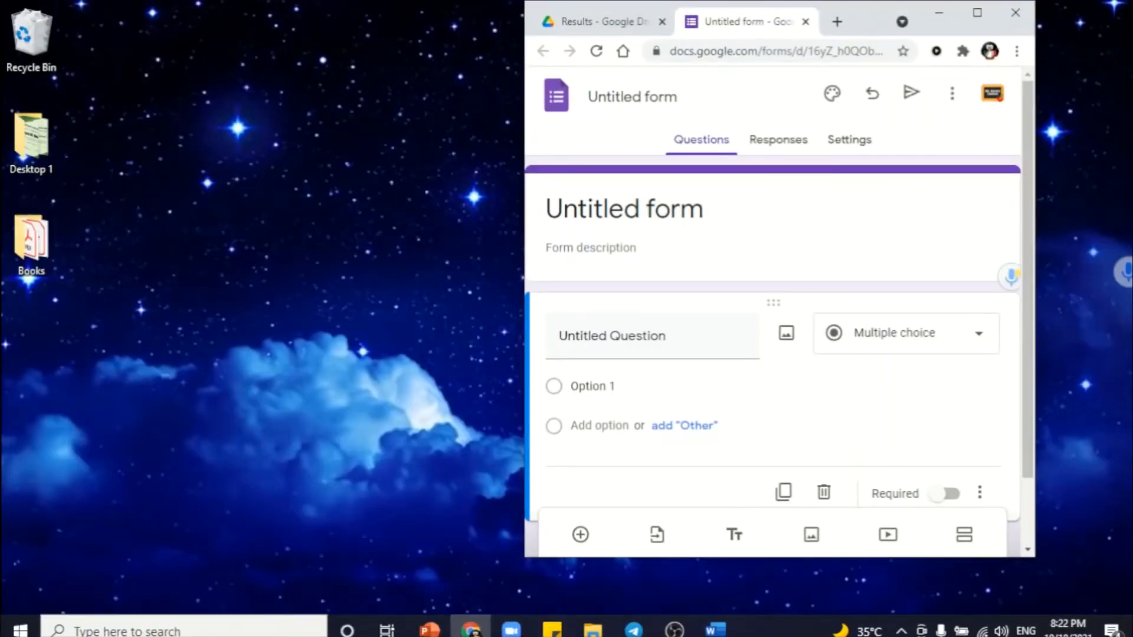
left_click(730, 625)
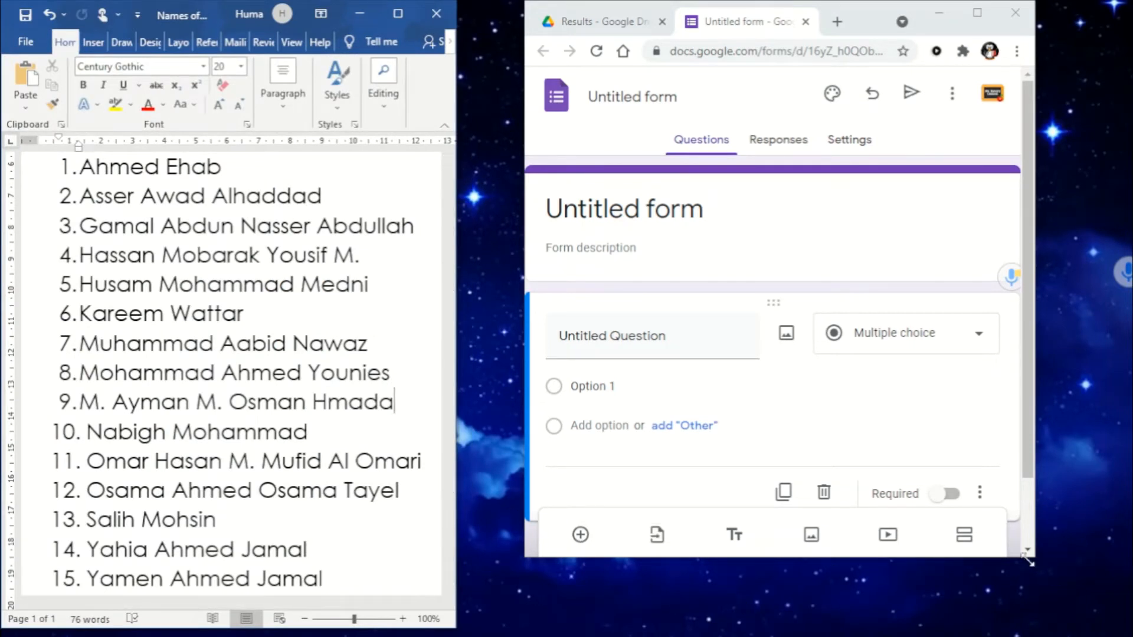
left_click_drag(1036, 561, 1068, 612)
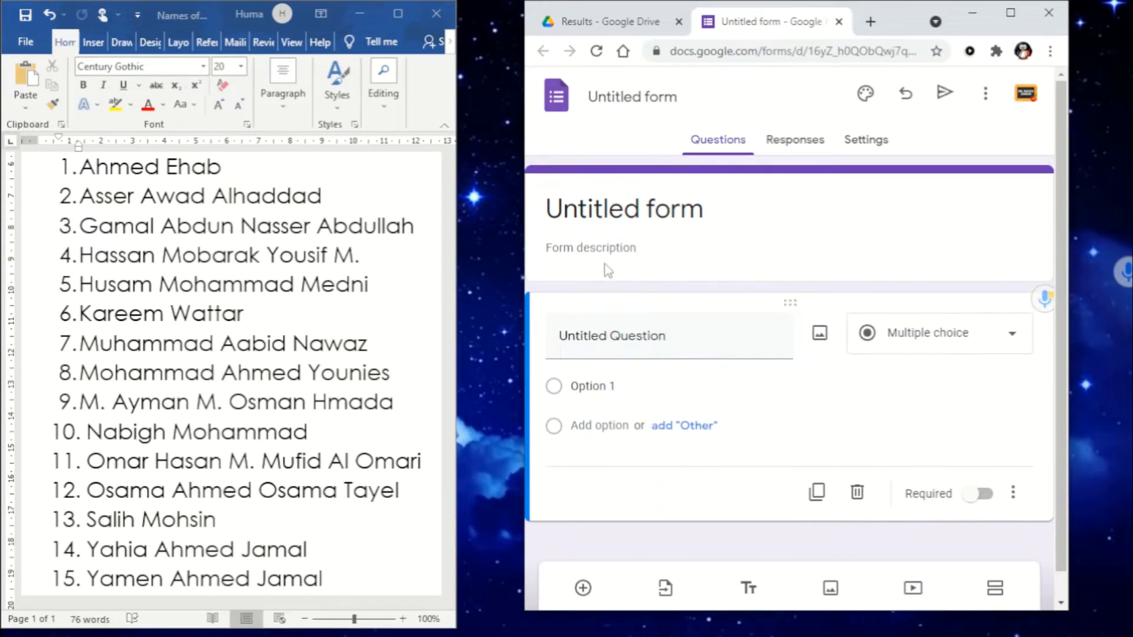
Title the form "Quiz 1 - Grade 2A Boys".
left_click(604, 214)
left_click_drag(719, 218, 544, 227)
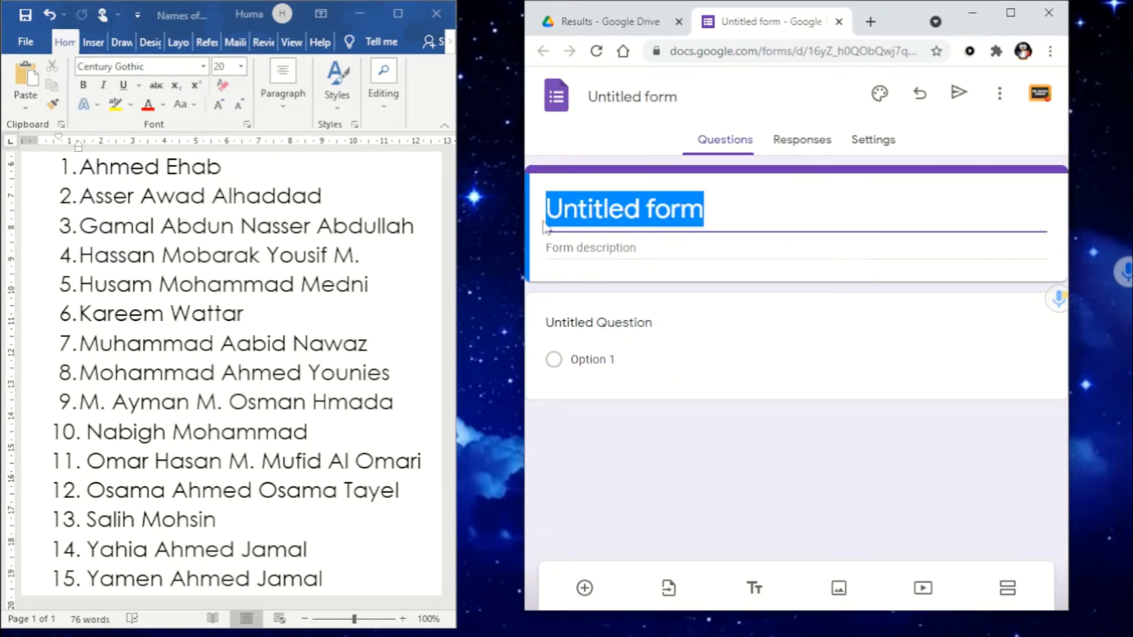
type("Quiz")
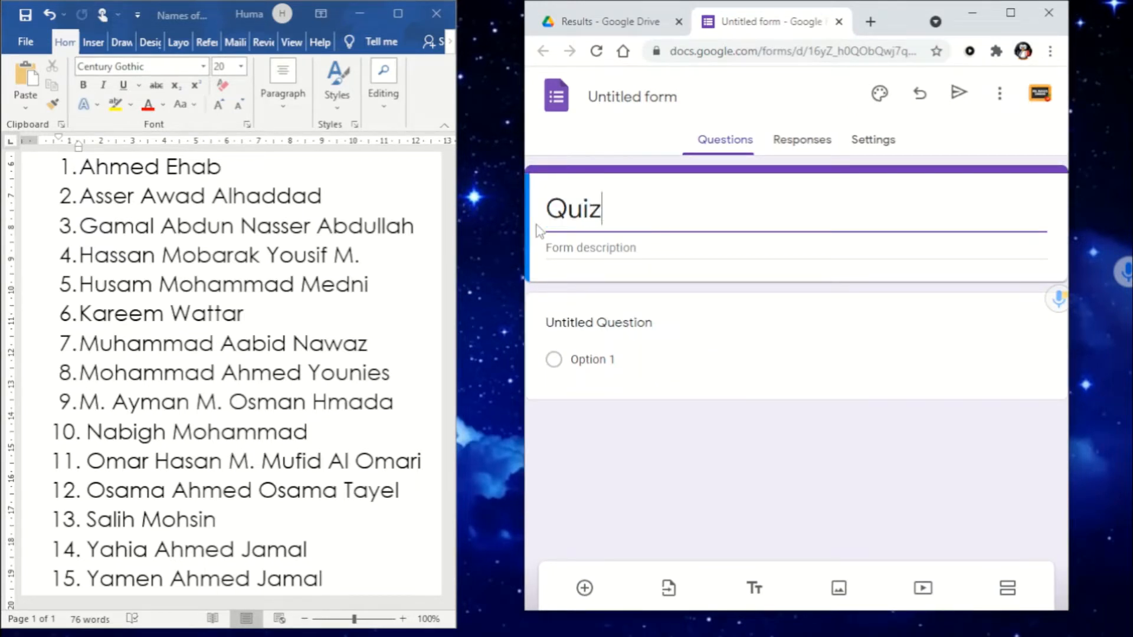
type(" 1 - Grade 2")
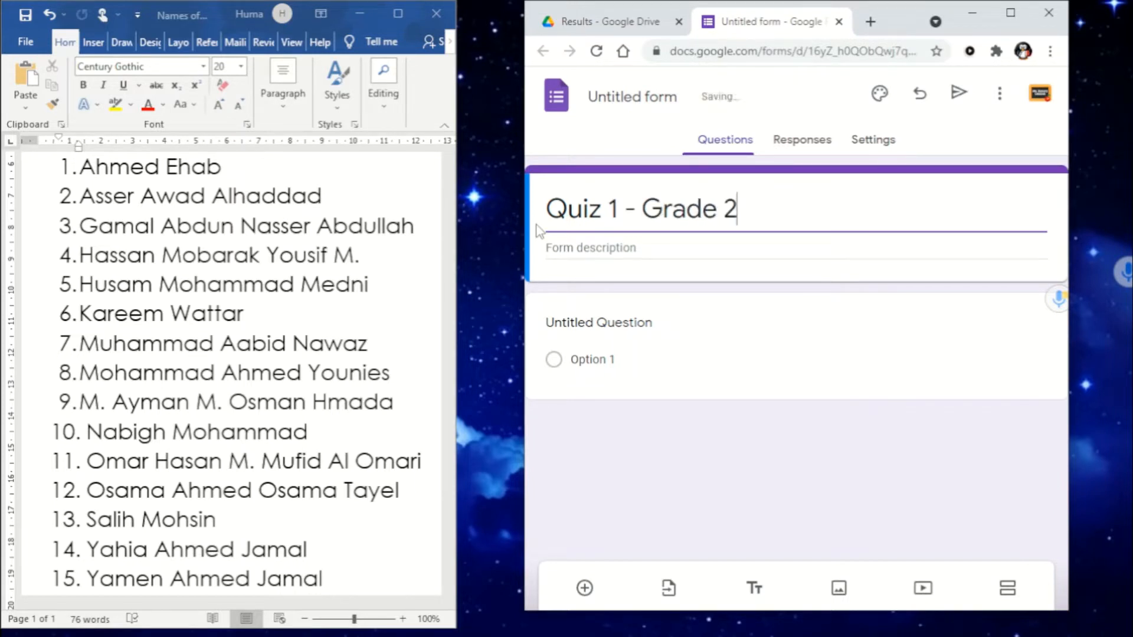
type("A Boys")
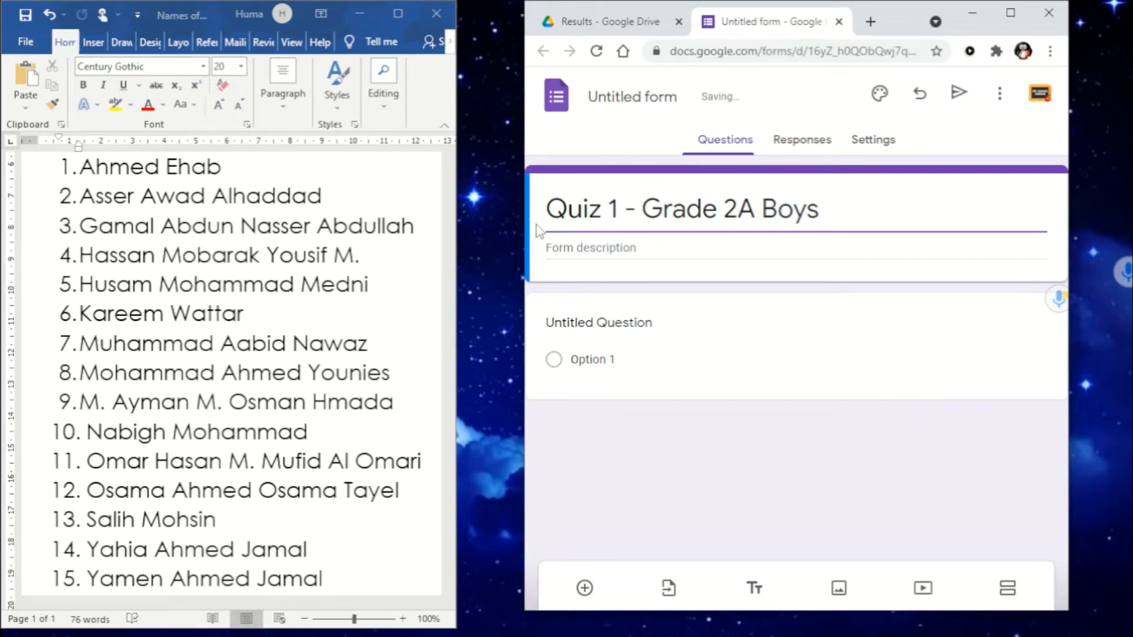
left_click(567, 248)
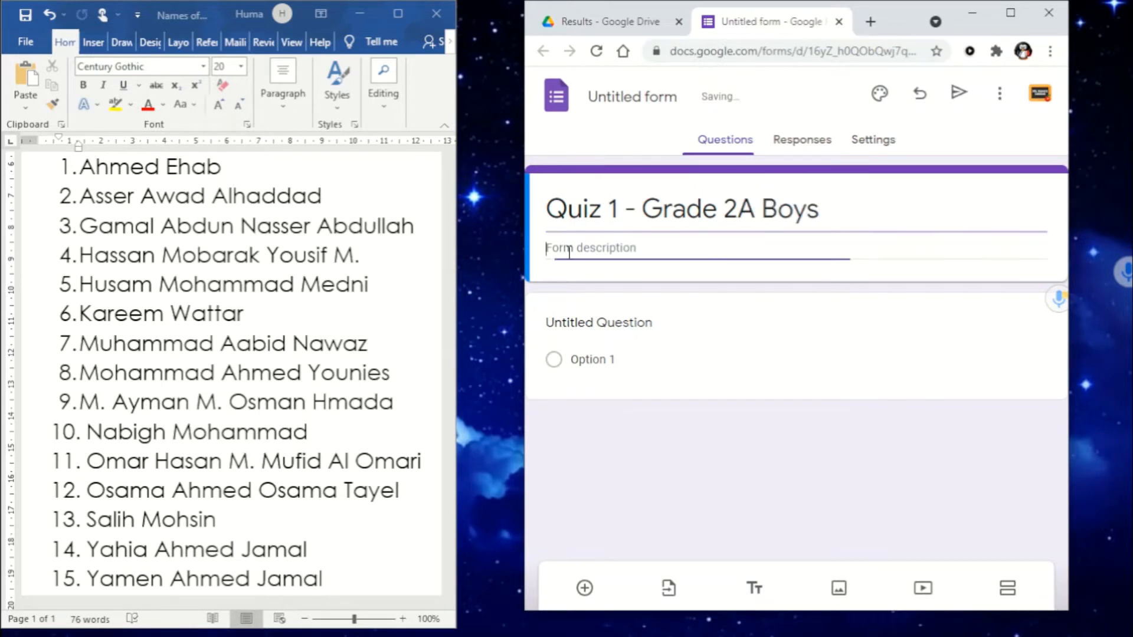
Turn the untitled question into a required short-answer question named "Subject".
left_click(583, 321)
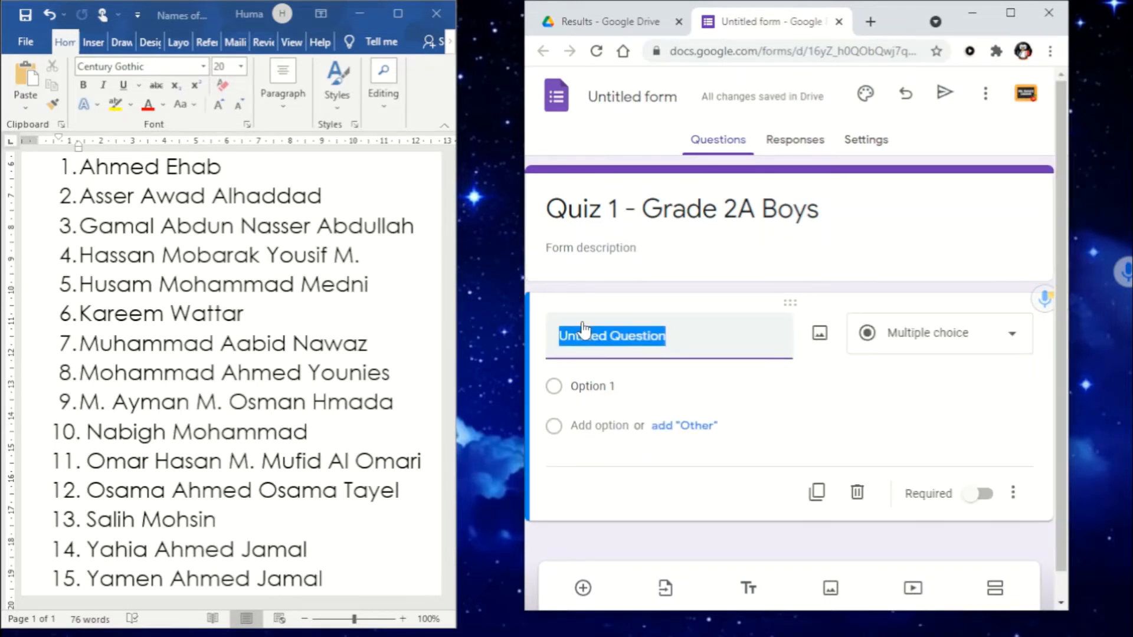
type("S")
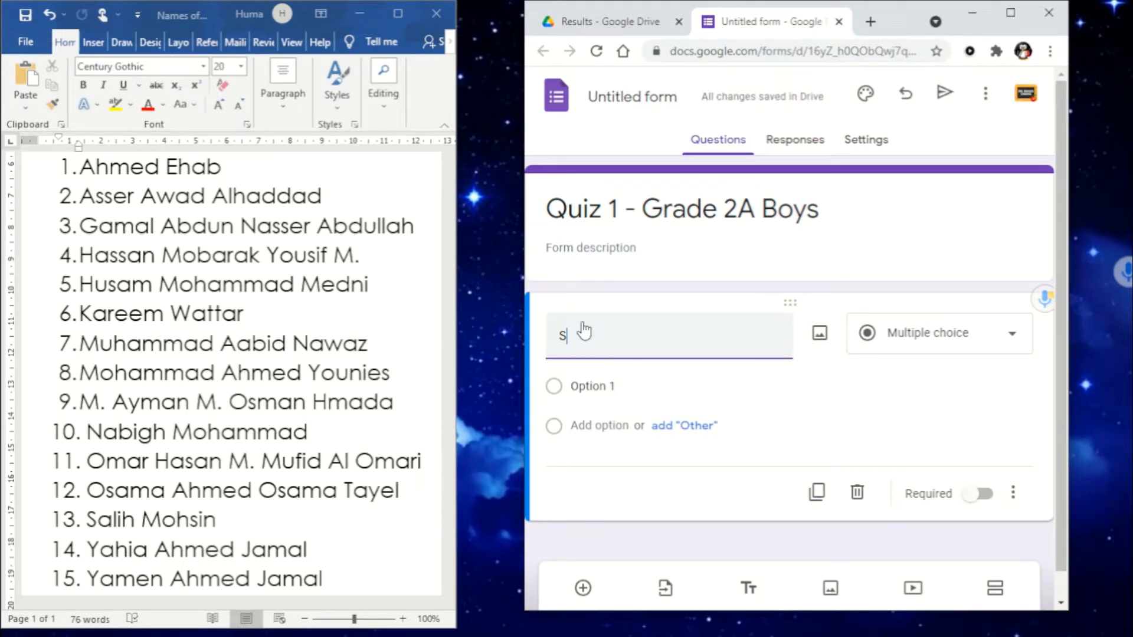
type("ubject")
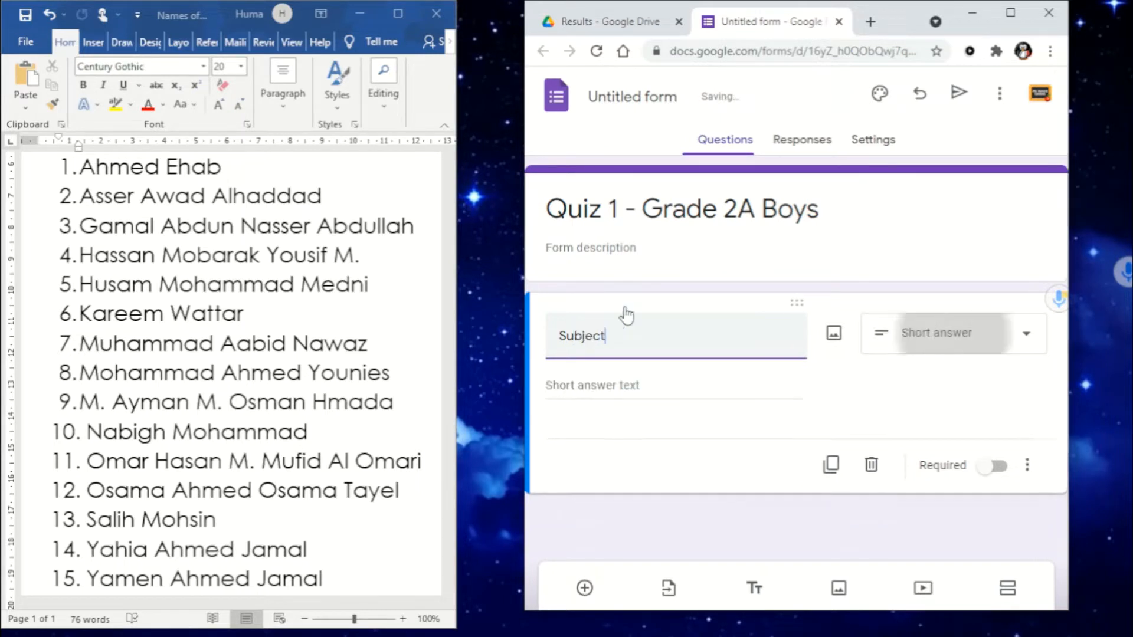
left_click(999, 467)
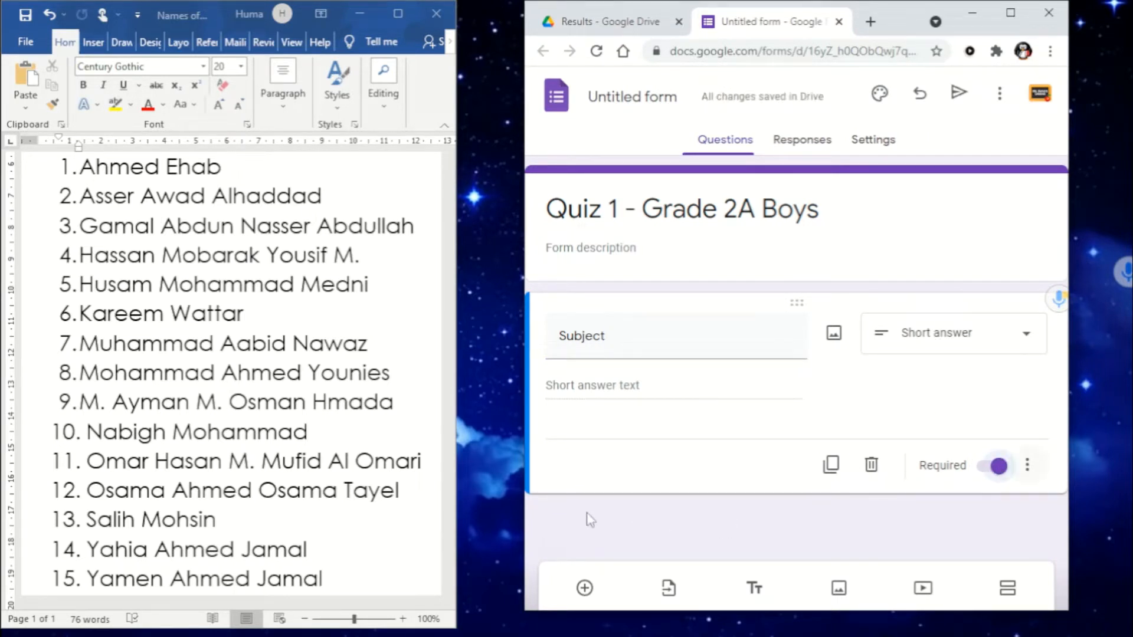
Add a required short-answer question named "Teacher" below Subject, with the browser window maximized.
left_click(585, 588)
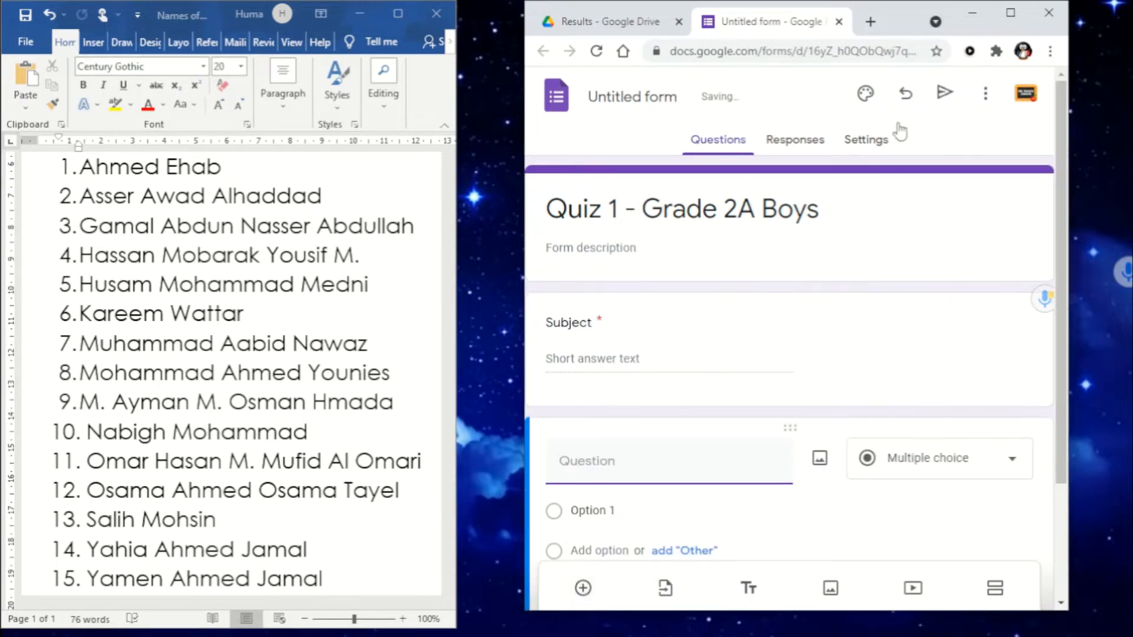
left_click(1011, 13)
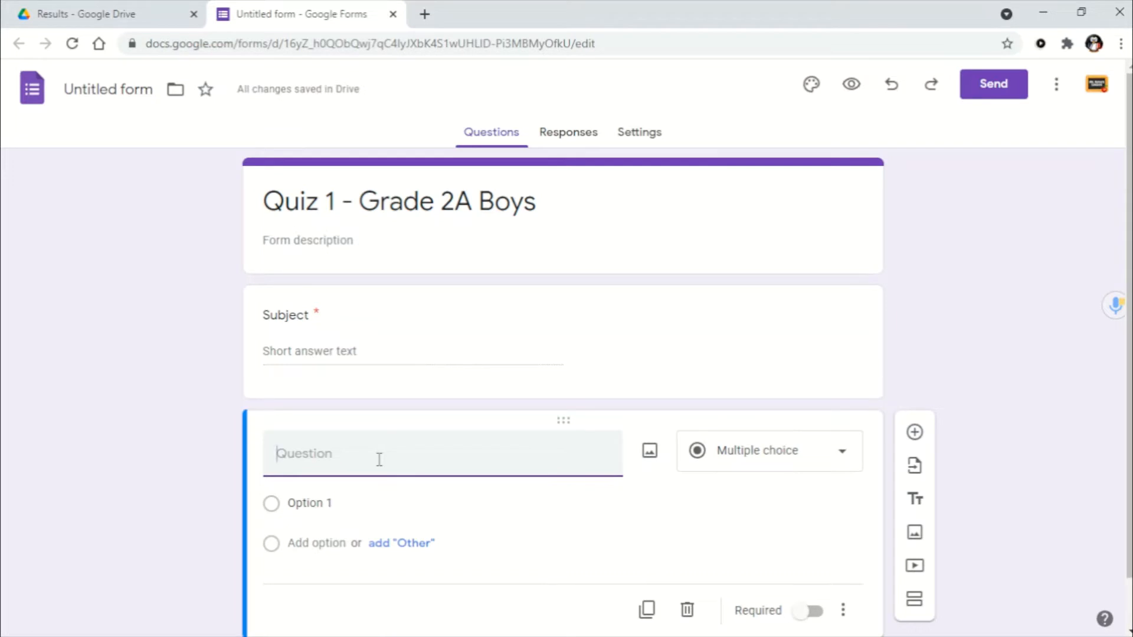
type("Ta")
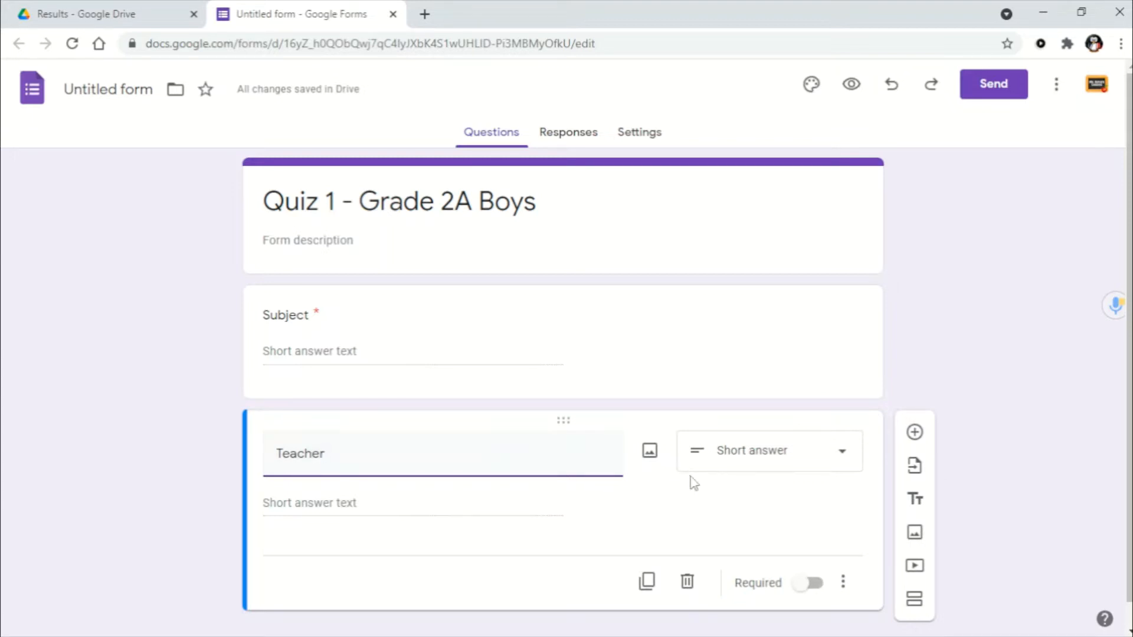
left_click(804, 584)
scroll(472, 472, "down", 1)
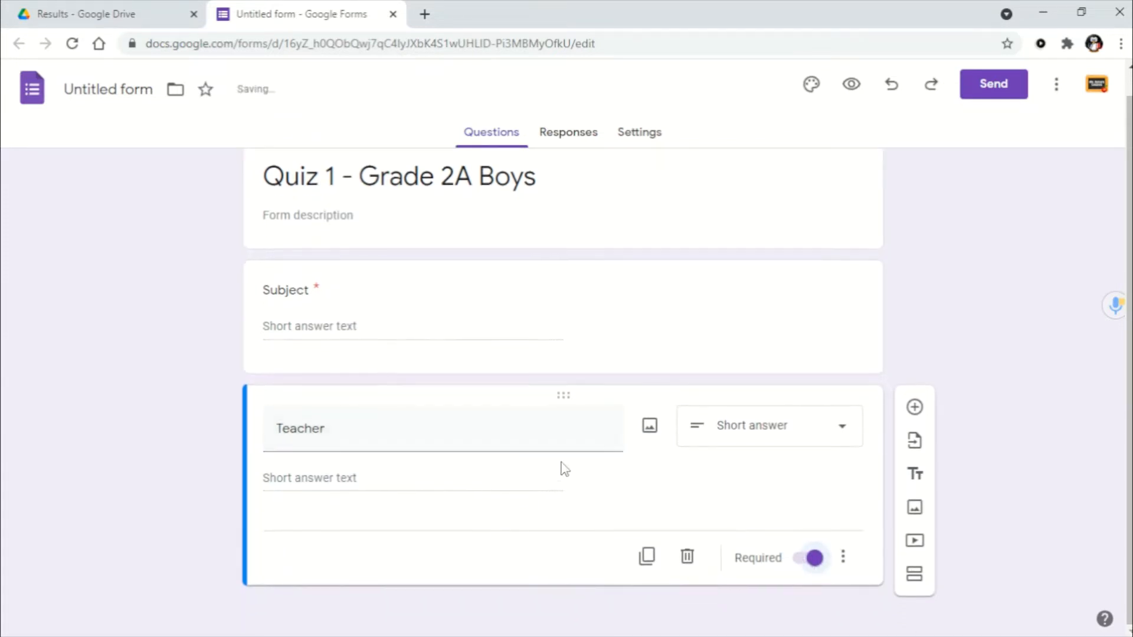
Add a third question and copy the first student's name from the Word list into its title.
left_click(913, 407)
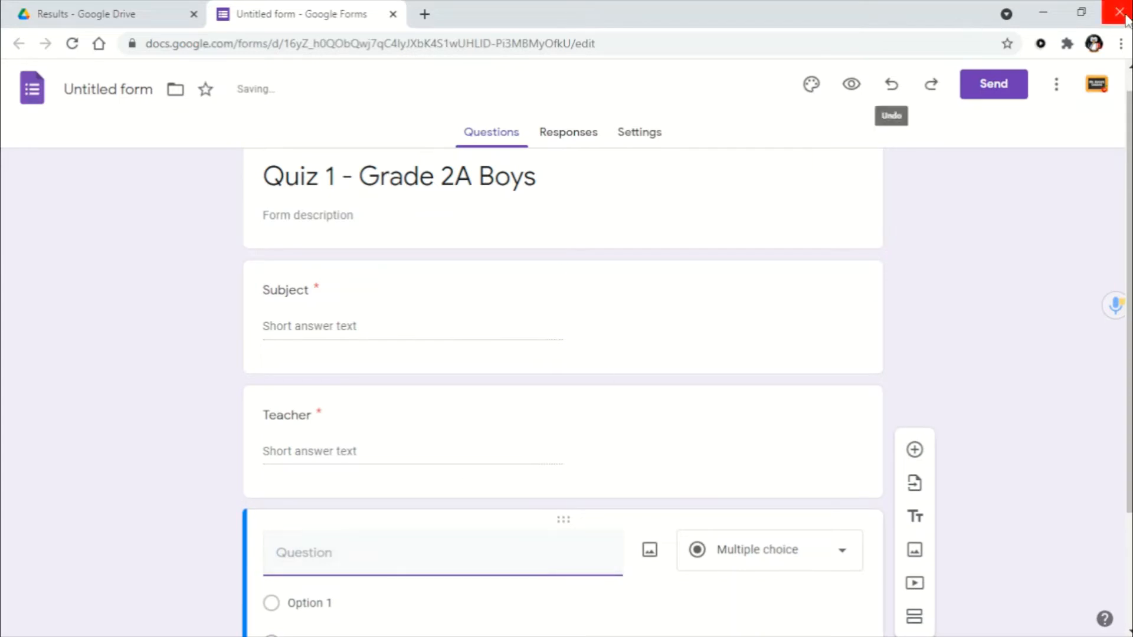
left_click(1081, 12)
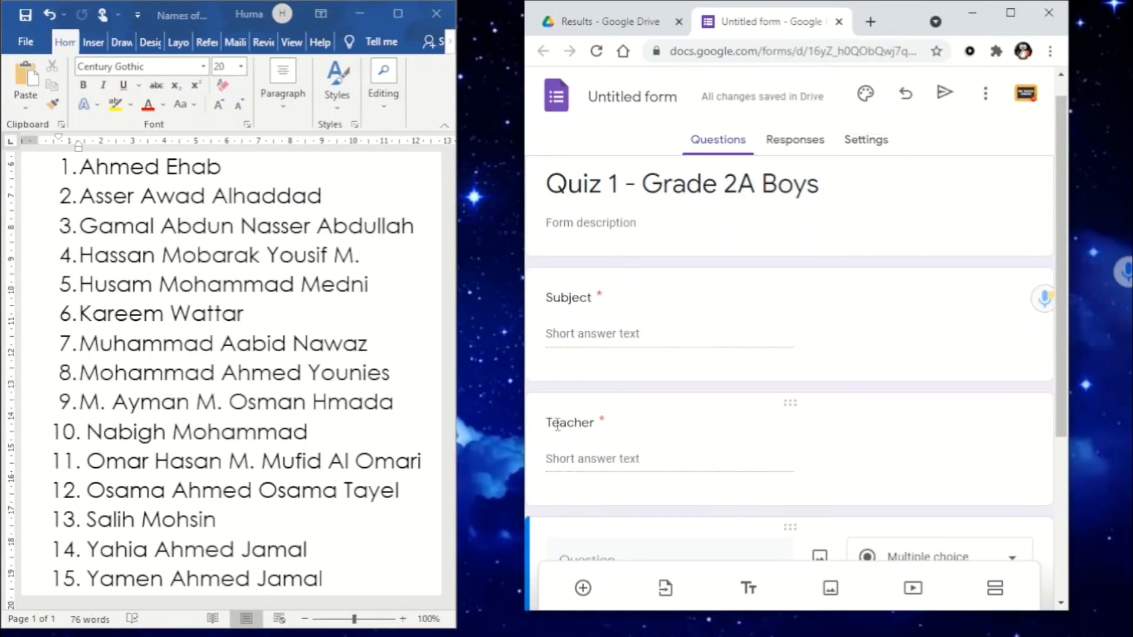
scroll(627, 473, "down", 2)
left_click(569, 442)
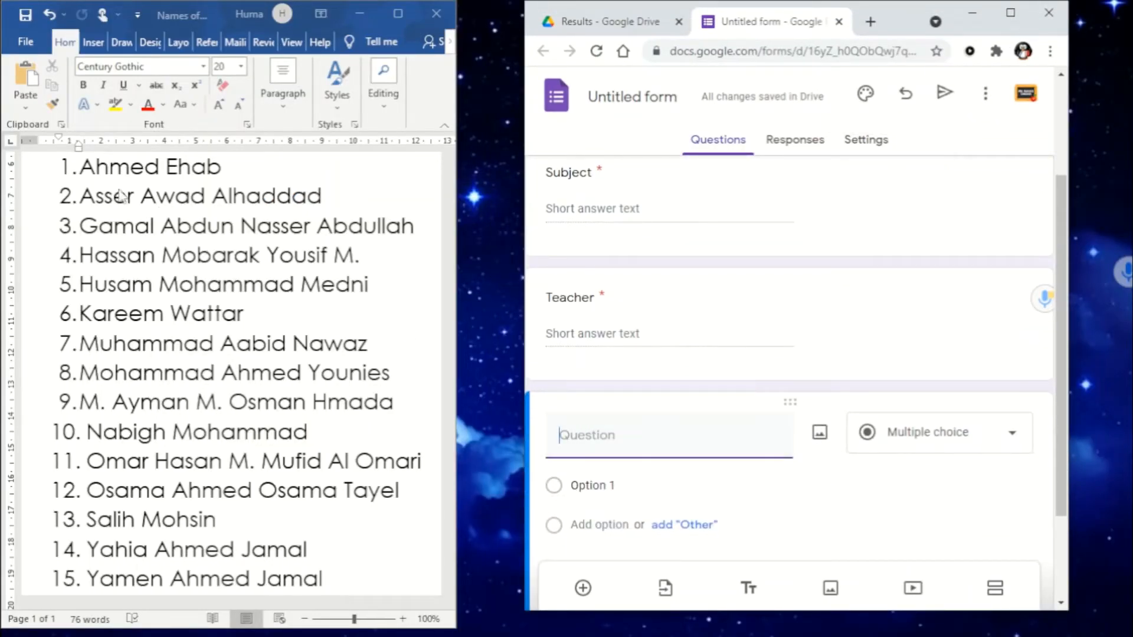
left_click(88, 162)
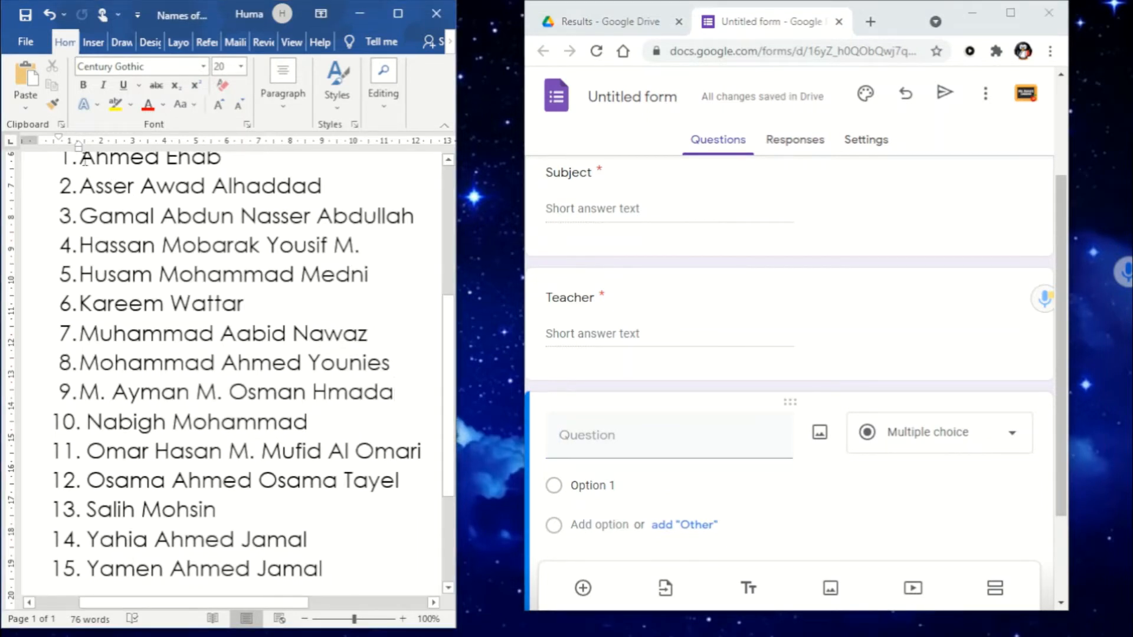
left_click_drag(85, 161, 218, 171)
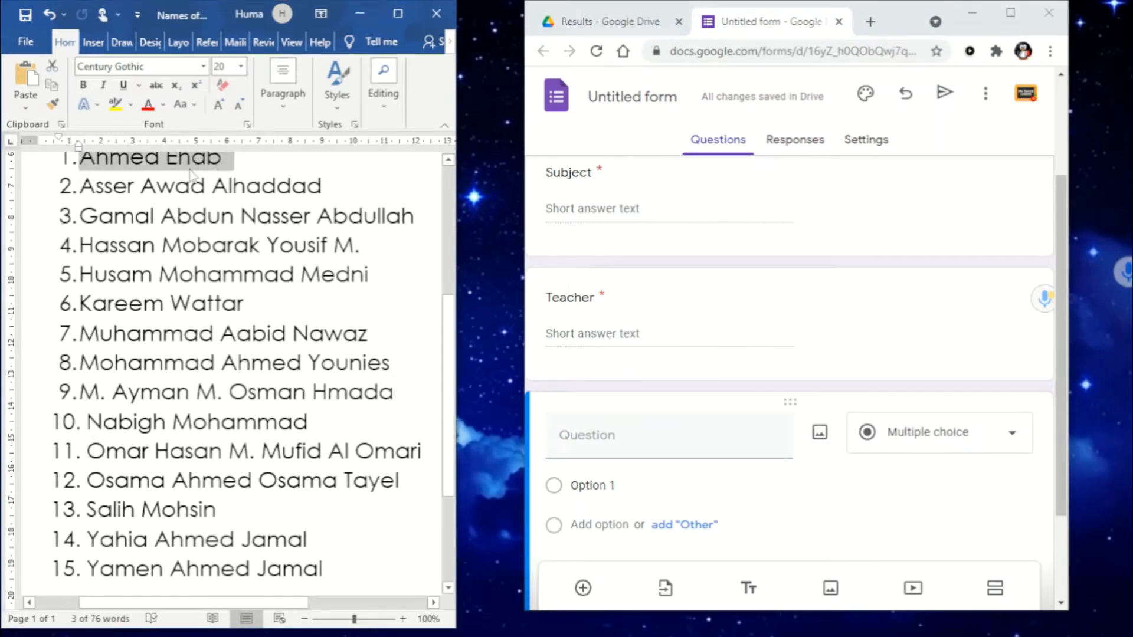
key("ctrl+c")
left_click(576, 436)
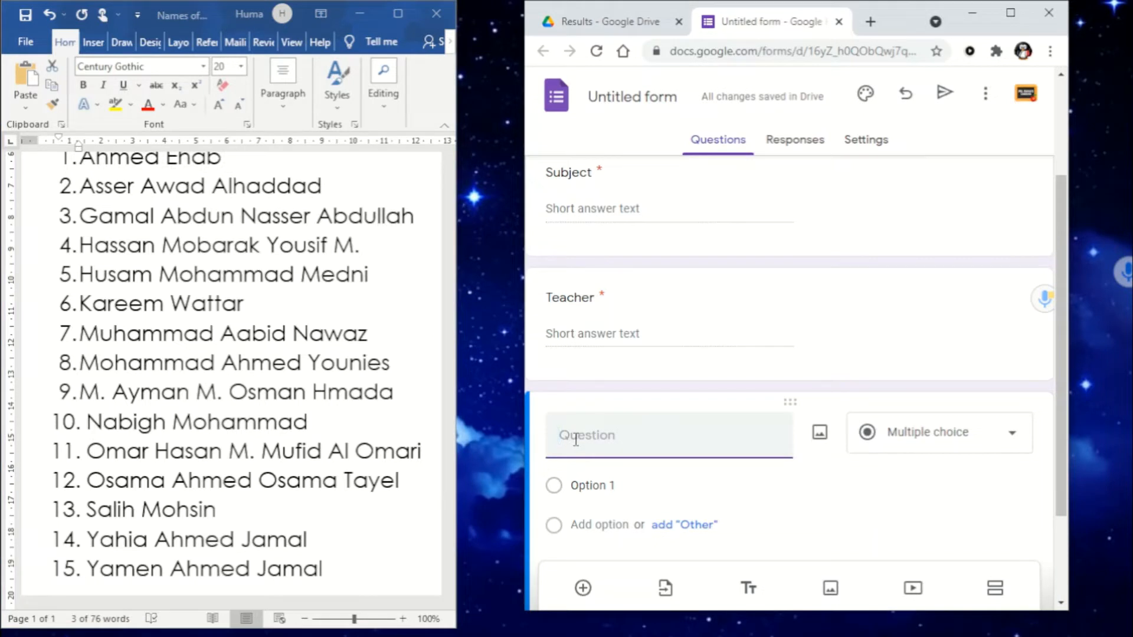
key("ctrl+v")
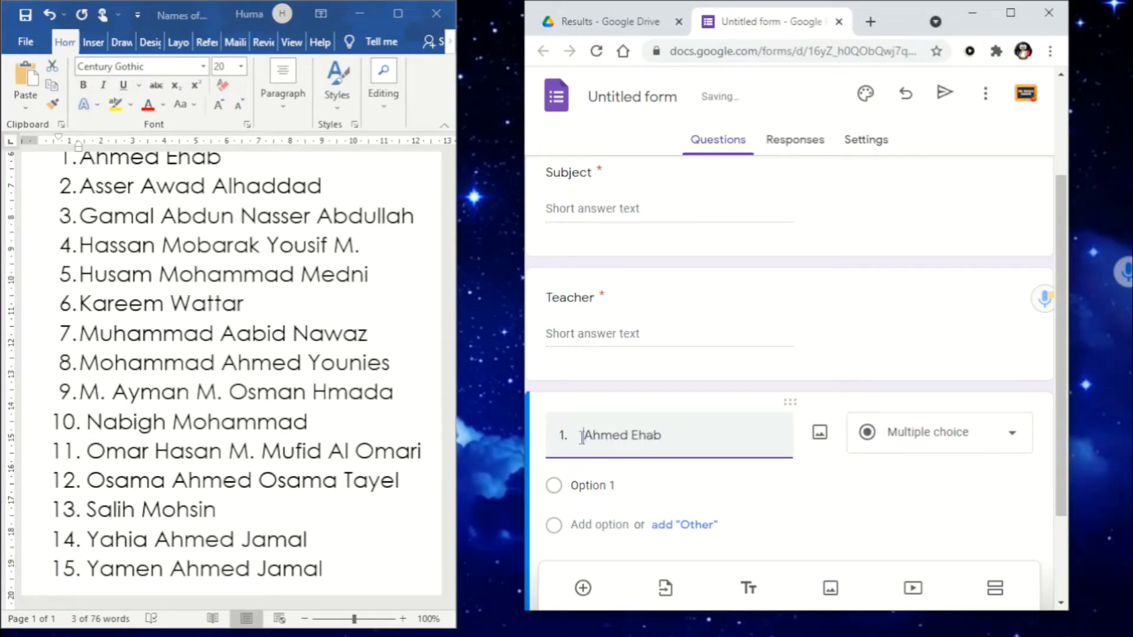
Remove the list number from the first student's question title and make it a required short-answer question.
left_click_drag(582, 437, 547, 444)
key("BackSpace")
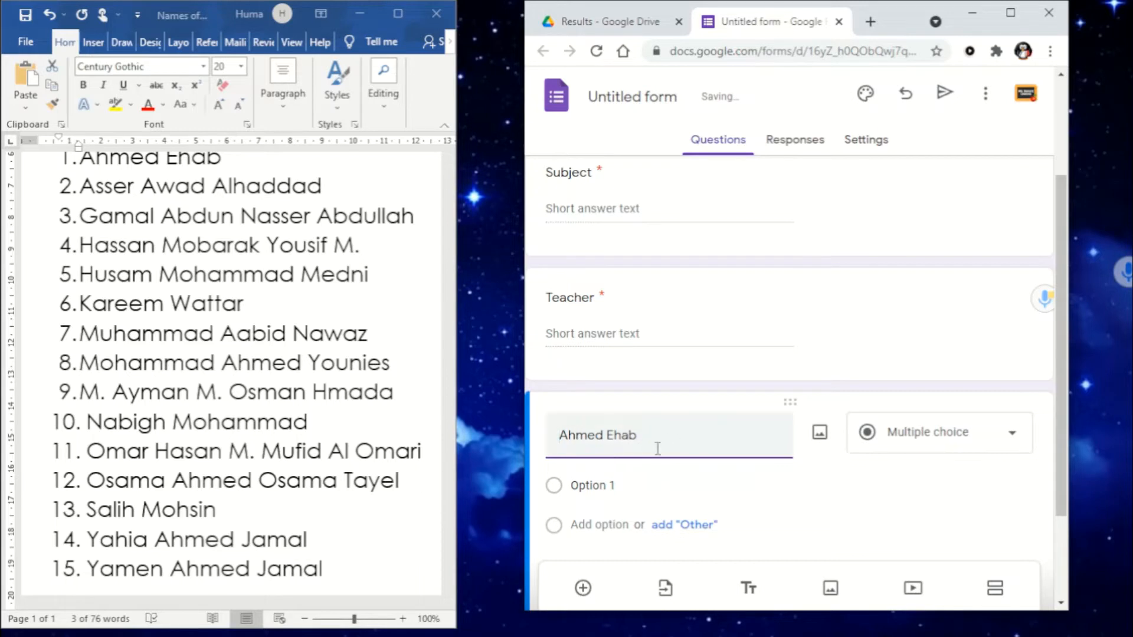
left_click(903, 438)
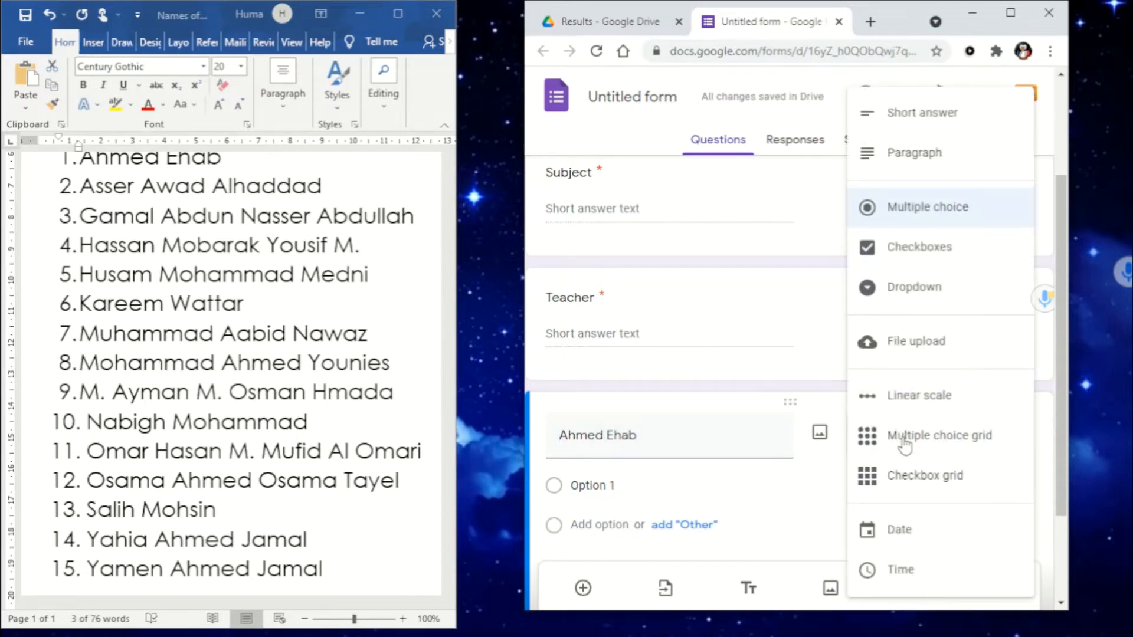
left_click(941, 118)
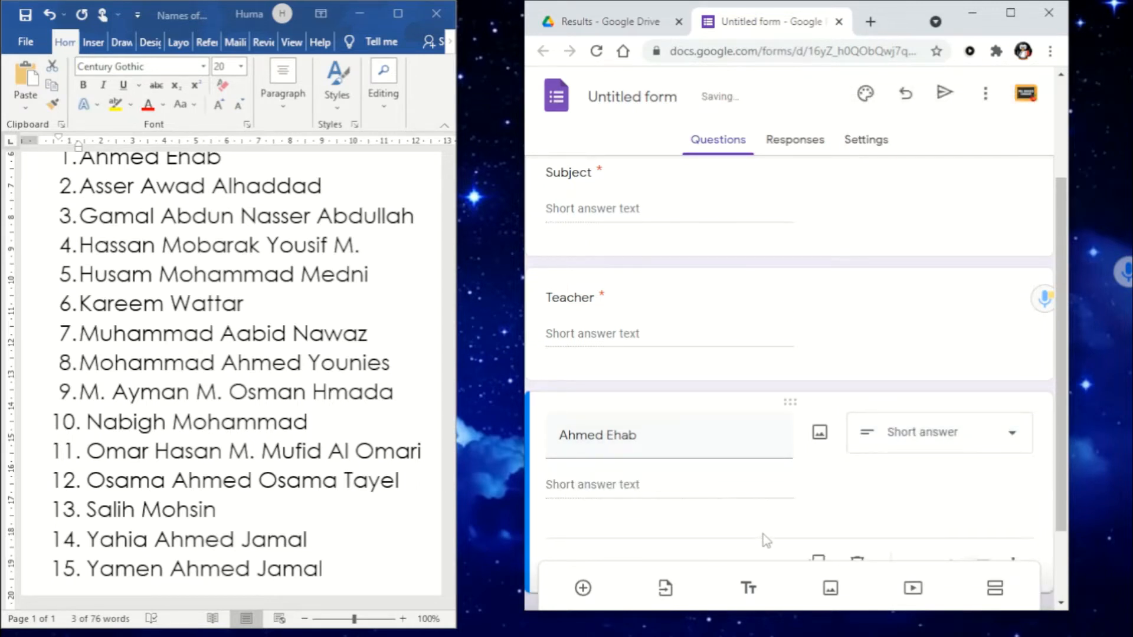
scroll(766, 540, "down", 1)
left_click(985, 504)
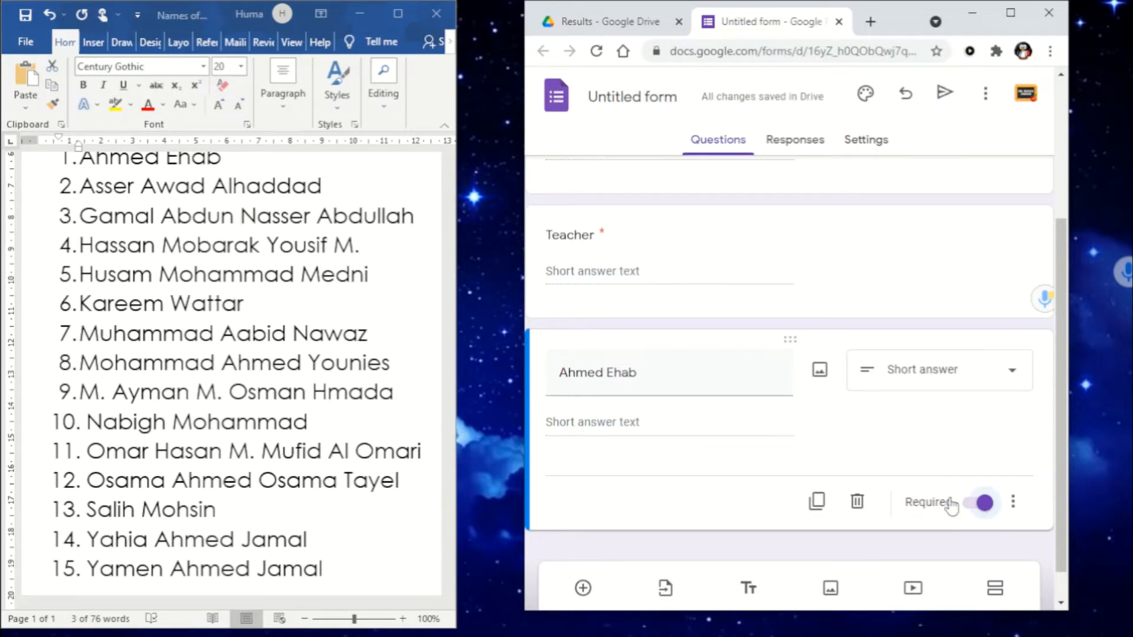
Add a required short-answer question titled with the second student's name from the Word list, without the list number.
left_click(583, 589)
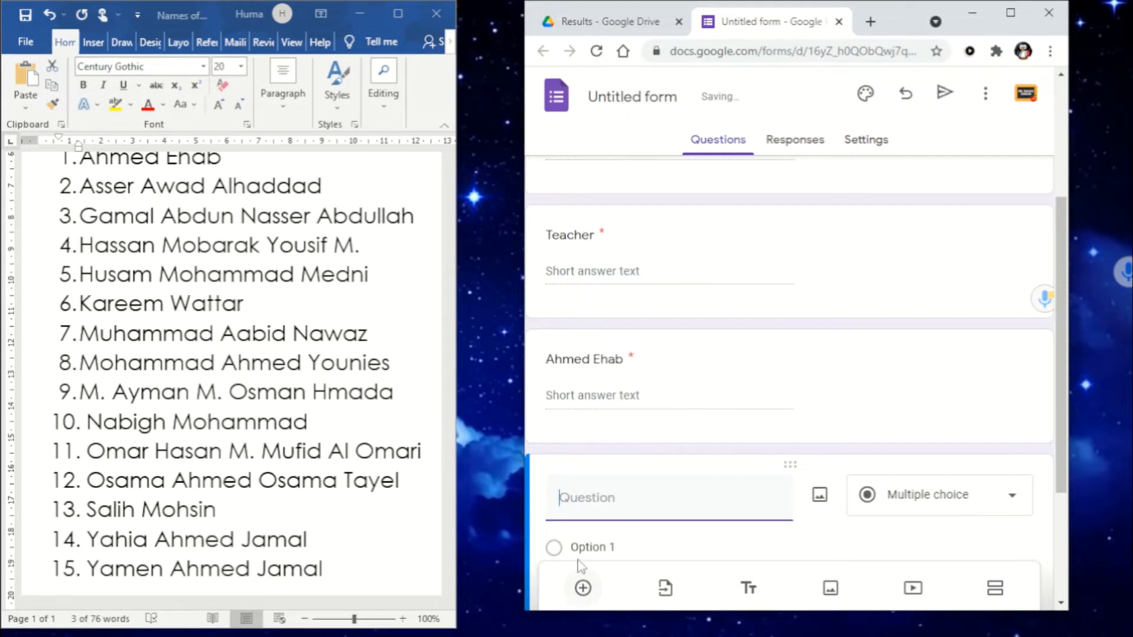
left_click(81, 192)
left_click_drag(81, 192, 292, 195)
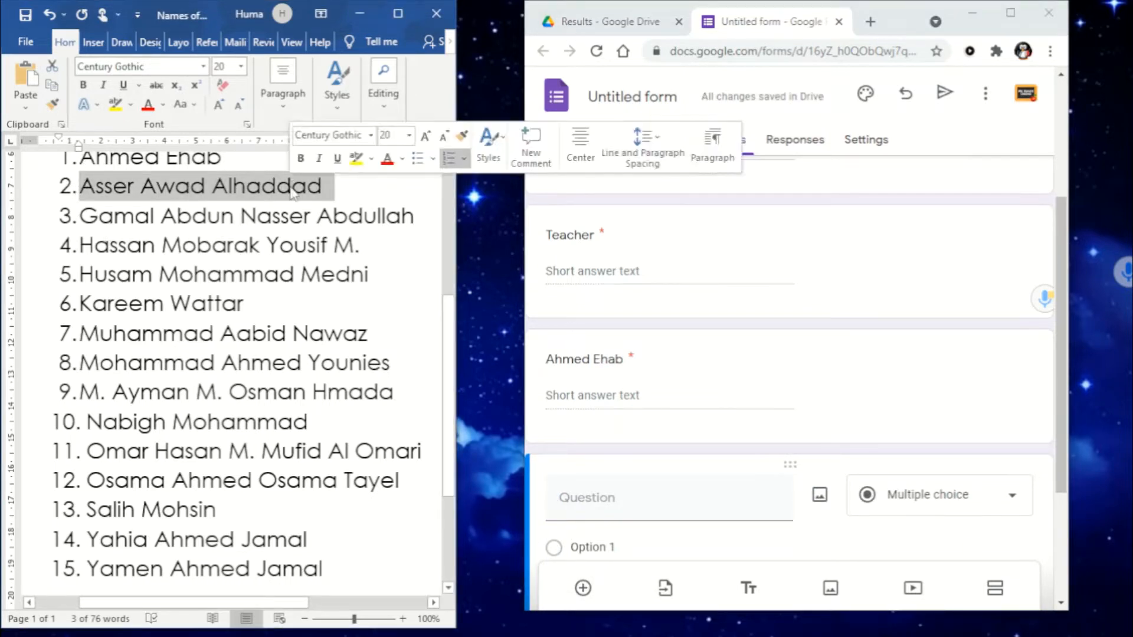
key("ctrl+c")
left_click(598, 496)
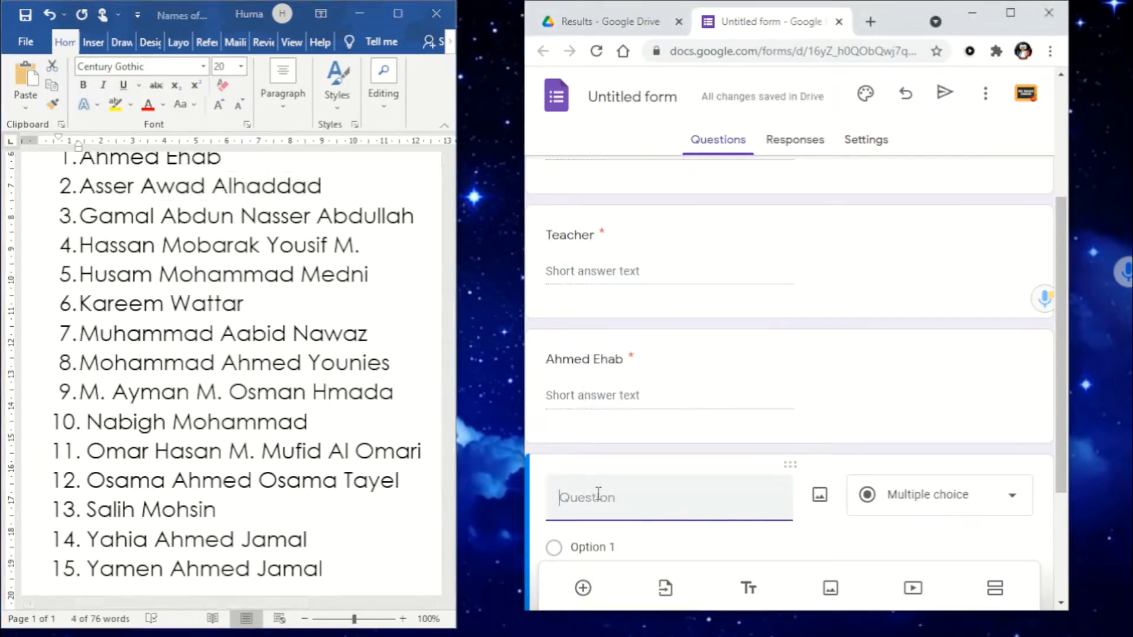
key("ctrl+v")
left_click_drag(587, 501, 555, 504)
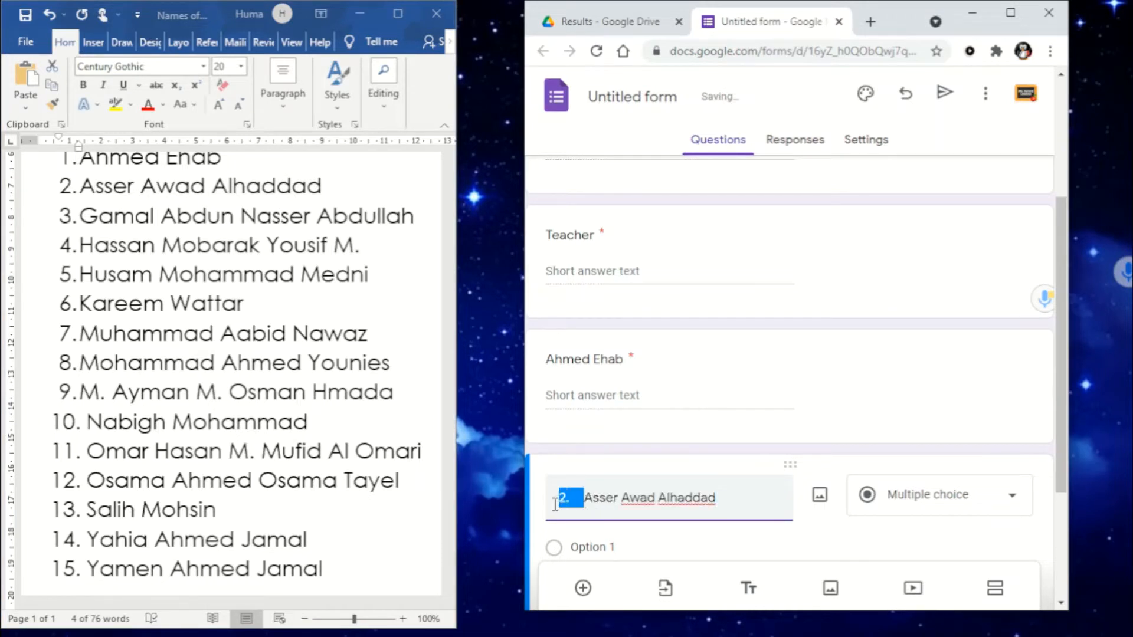
key("BackSpace")
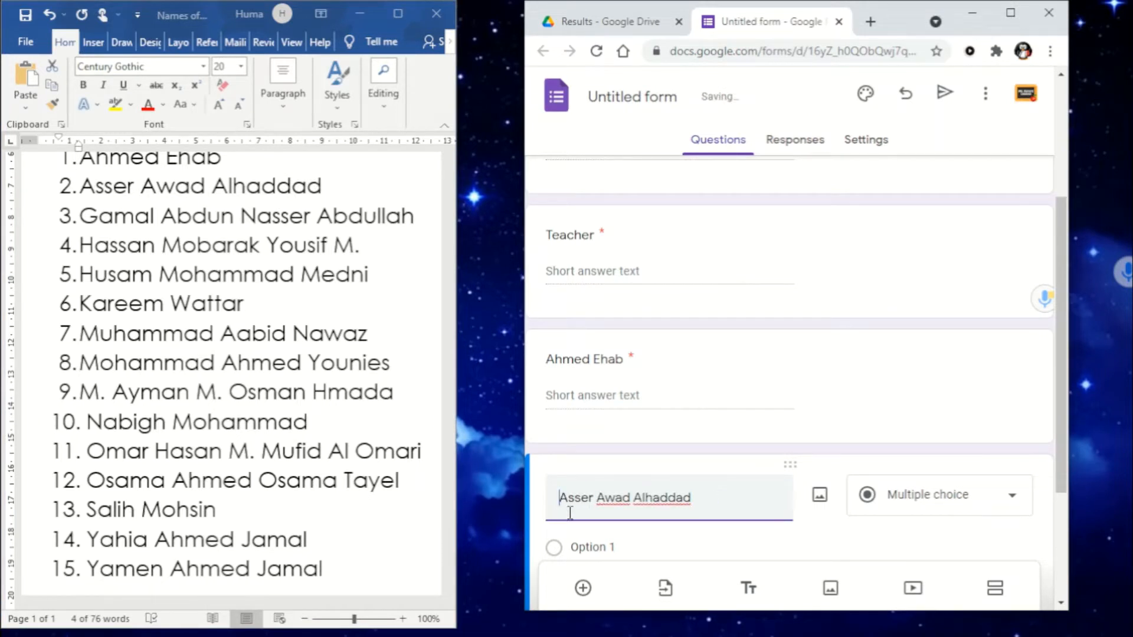
left_click(961, 503)
left_click(934, 121)
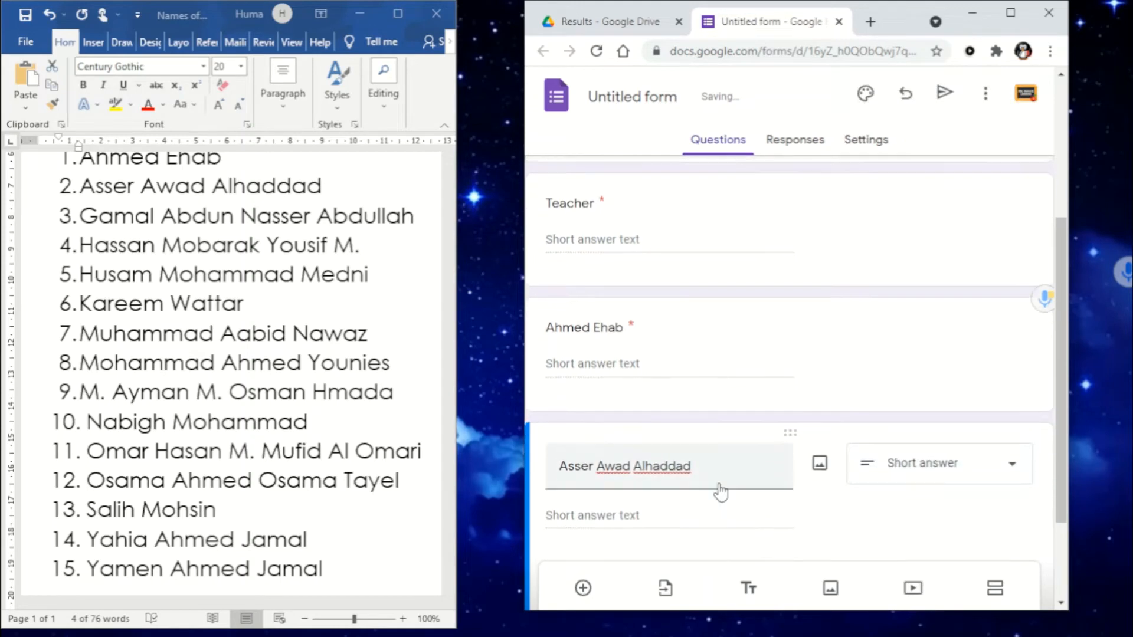
left_click(980, 523)
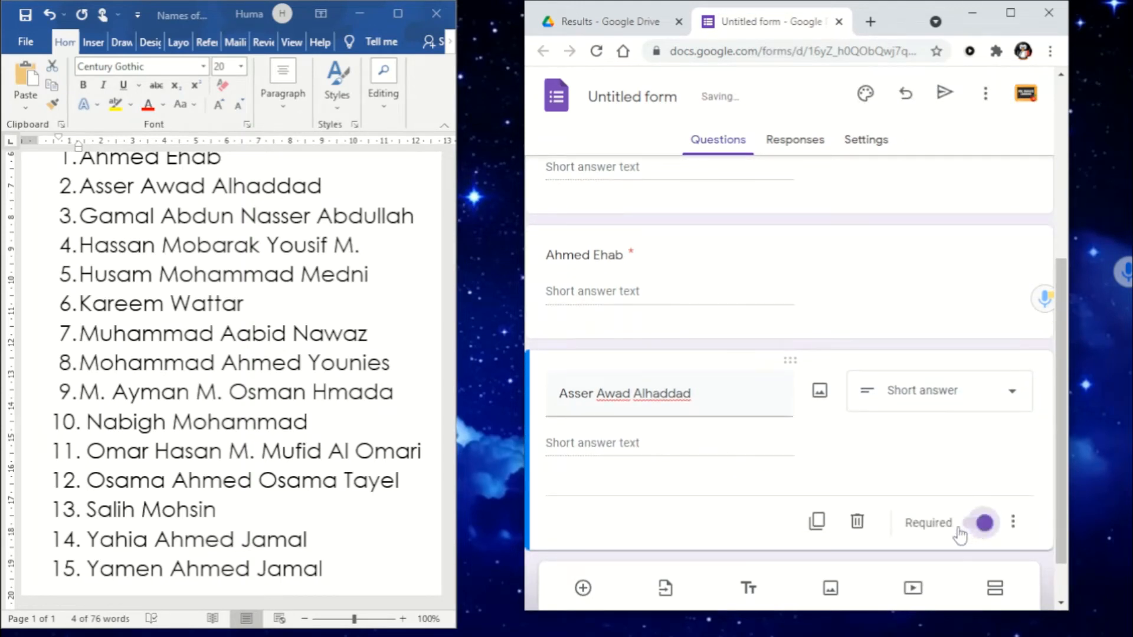
Add a question titled with the third student's name from the Word list, without the list number.
left_click(583, 589)
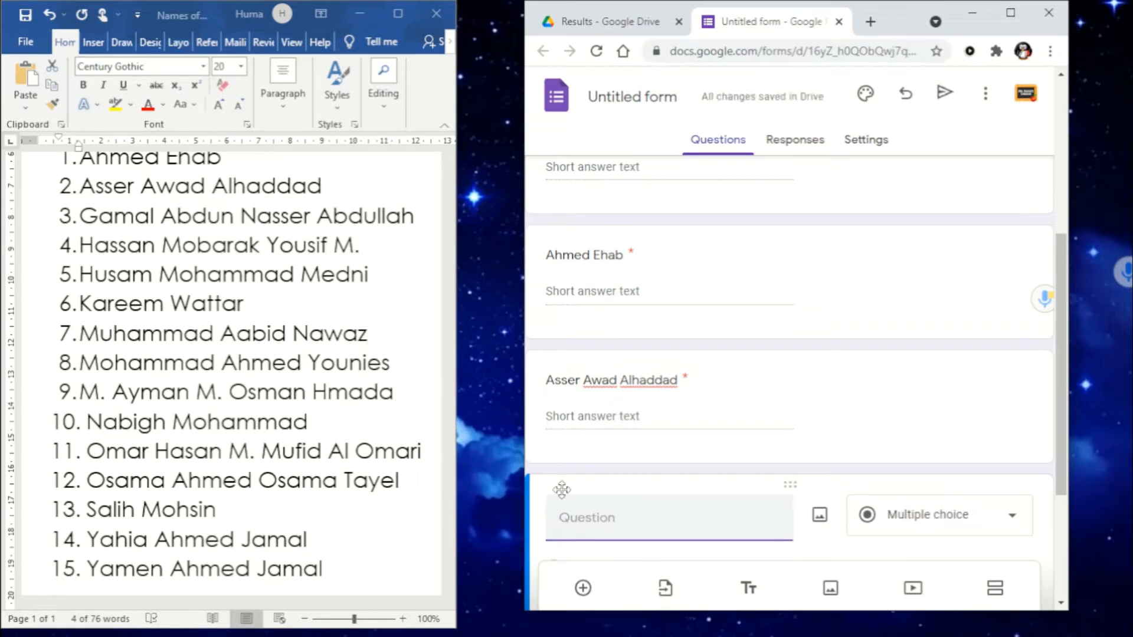
left_click_drag(86, 220, 373, 220)
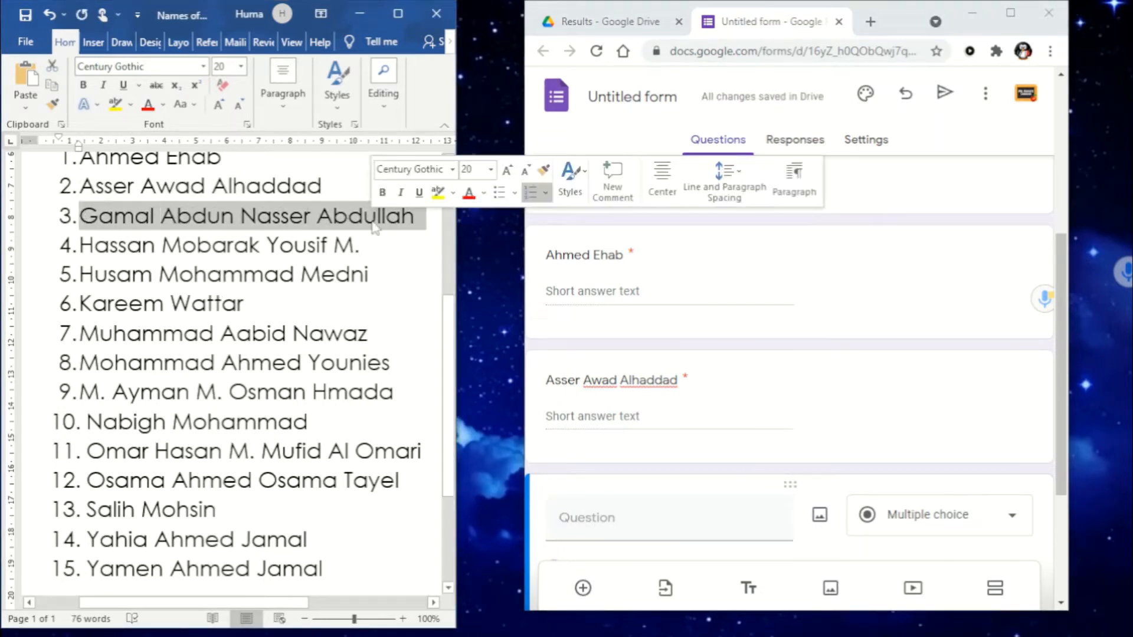
key("ctrl+c")
left_click(586, 521)
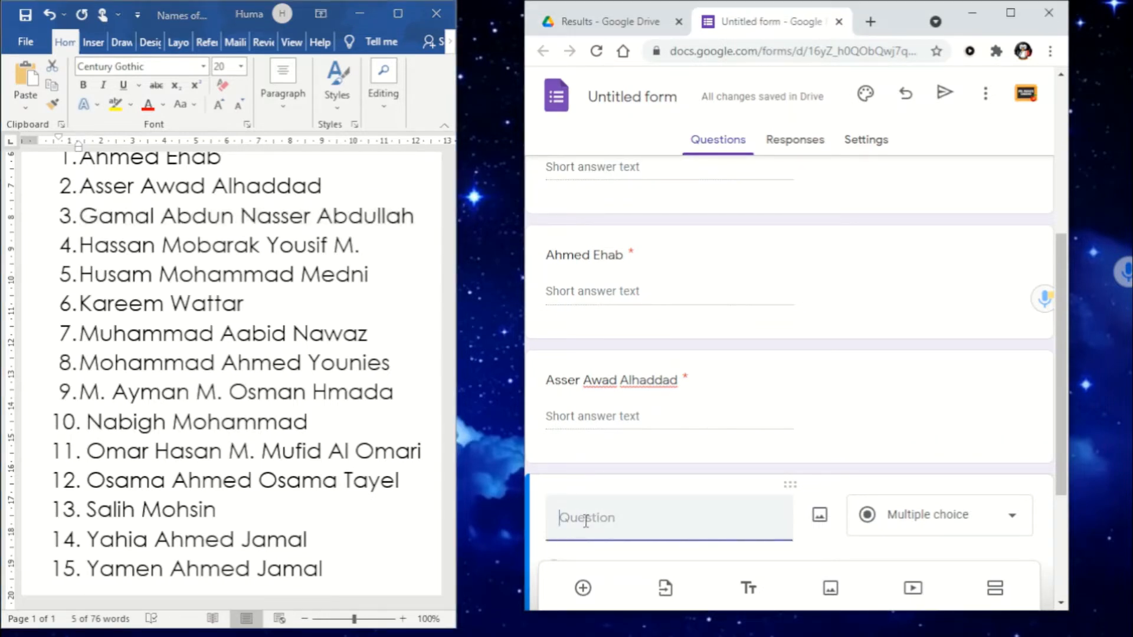
key("ctrl+v")
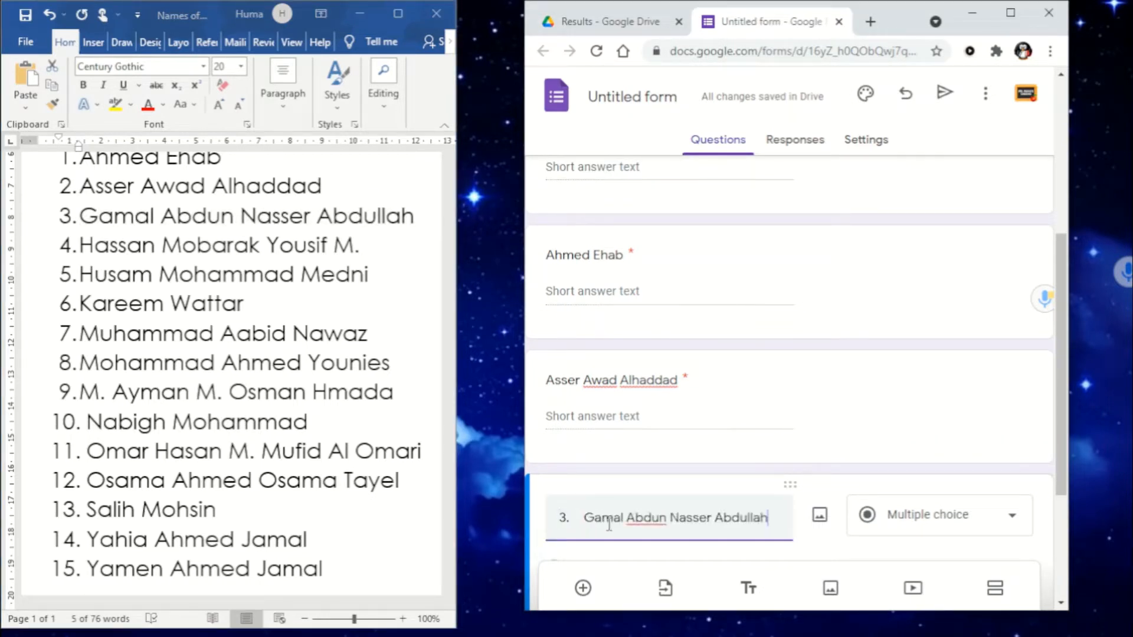
left_click_drag(580, 520, 549, 525)
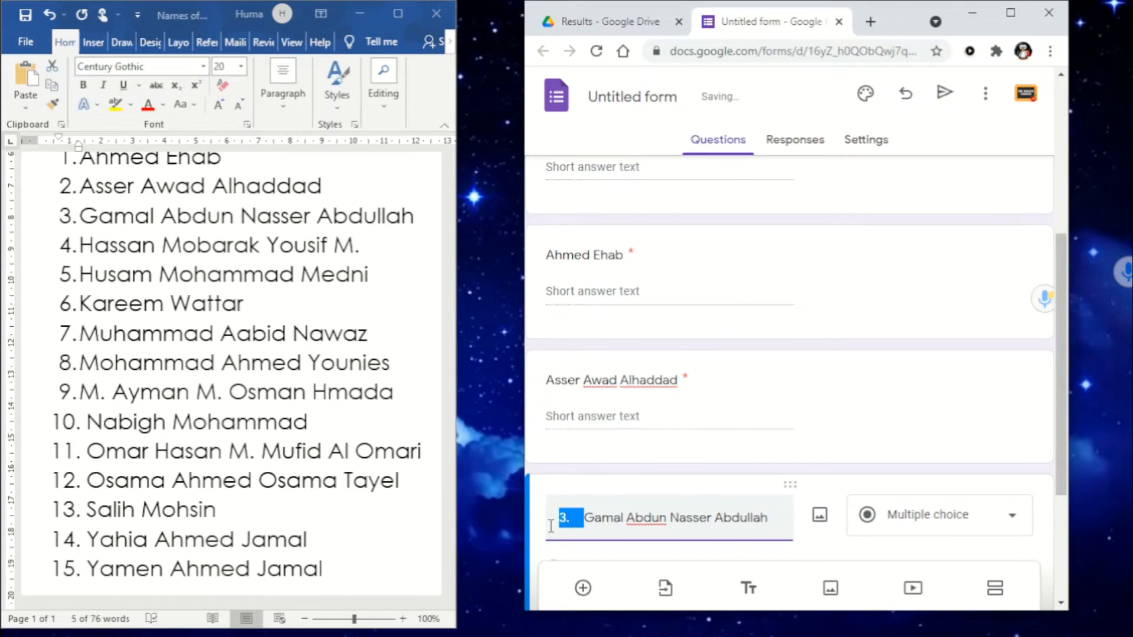
key("BackSpace")
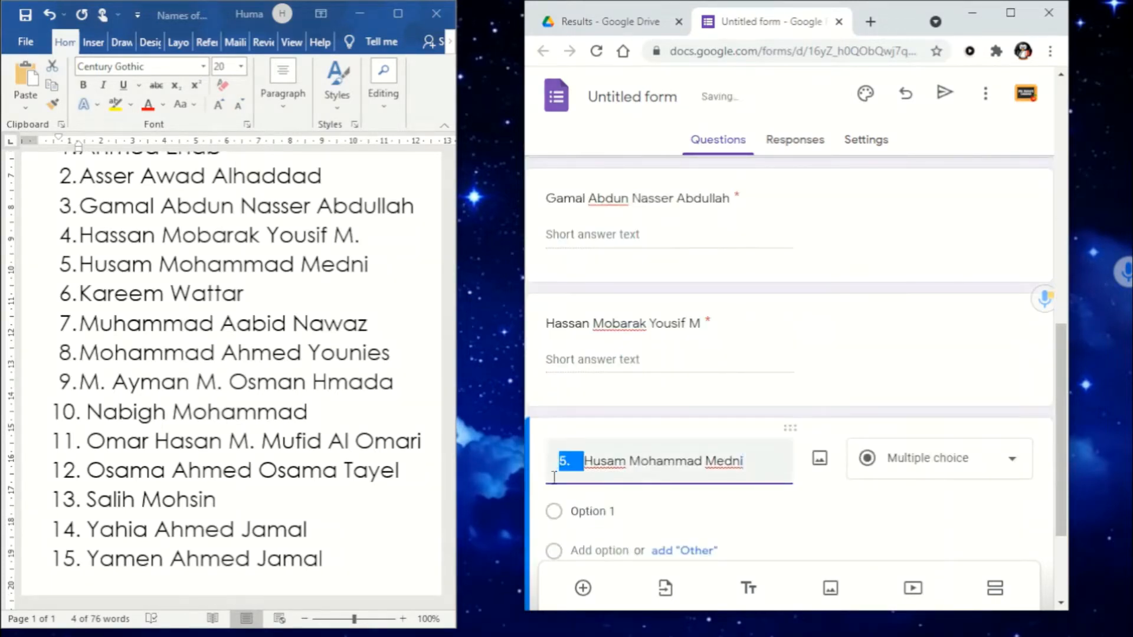
Strip the list number from the fifth student's question title and add a short-answer question for the sixth student.
key("BackSpace")
left_click(583, 588)
key("ctrl+v")
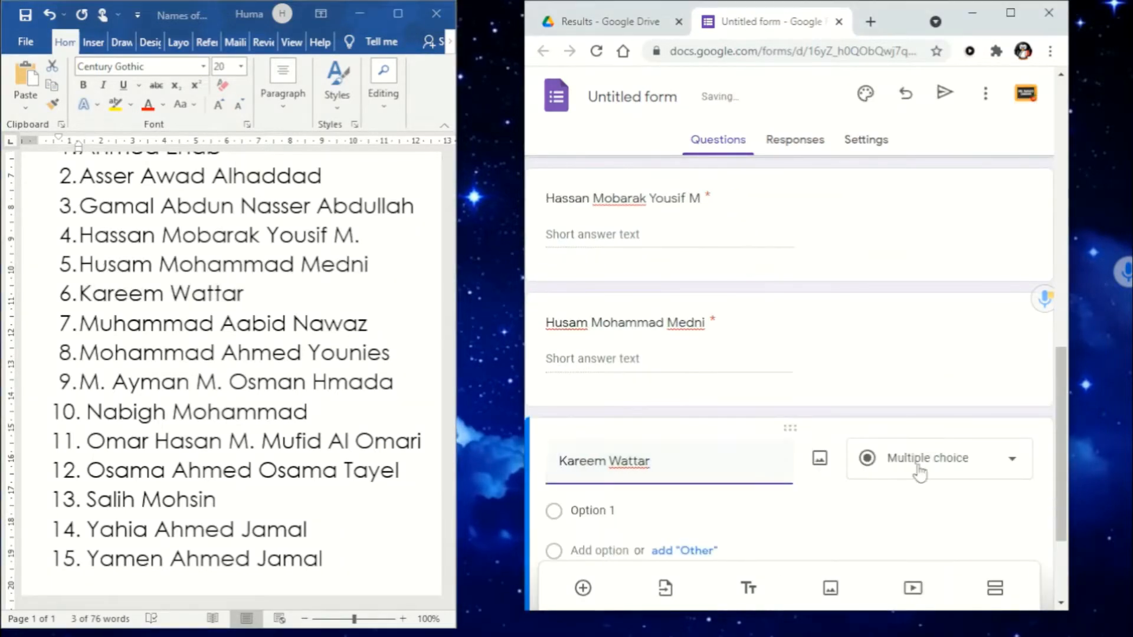
left_click(920, 470)
Add required short-answer questions titled with the seventh and eighth students' names from the Word list.
left_click(583, 588)
left_click_drag(80, 324, 359, 323)
key("ctrl+v")
left_click(979, 466)
left_click(583, 588)
key("ctrl+v")
left_click(978, 509)
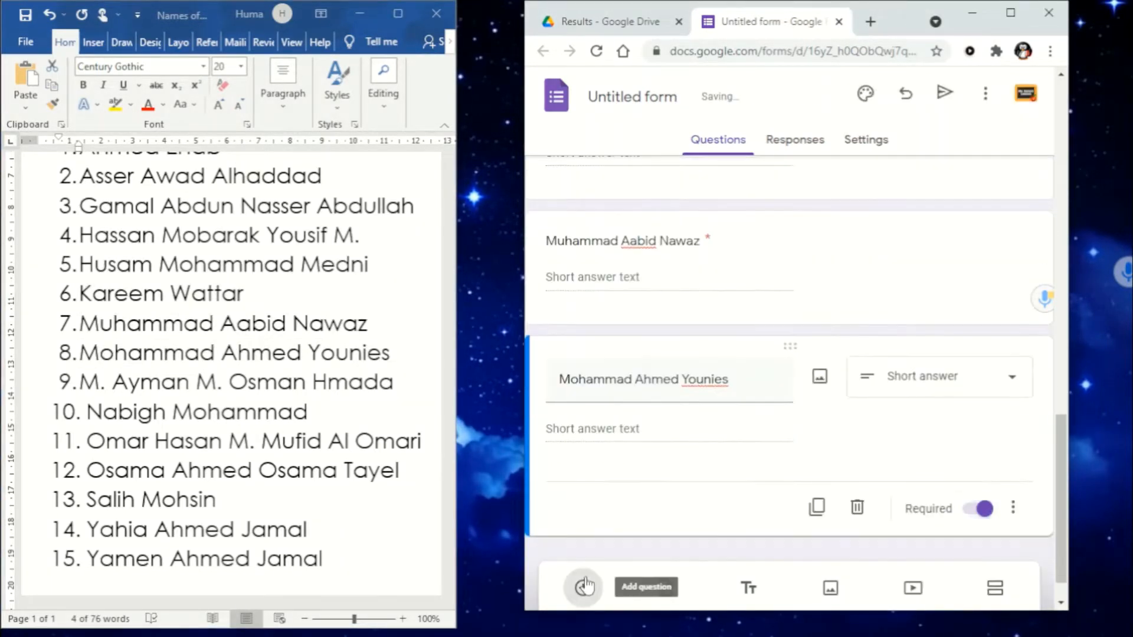
Add required short-answer questions titled with the ninth and tenth students' names from the Word list.
left_click(583, 587)
triple_click(236, 382)
key("ctrl+v")
left_click(583, 588)
triple_click(179, 412)
key("ctrl+v")
Add required short-answer questions titled with the eleventh and twelfth students' names from the Word list.
left_click(583, 588)
triple_click(386, 452)
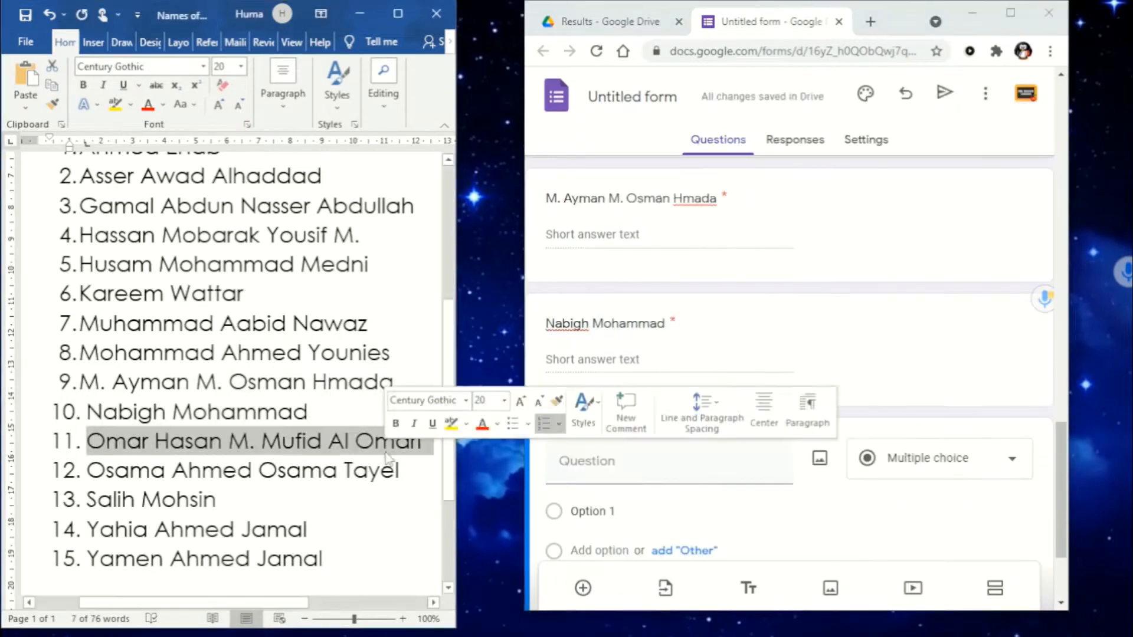
key("ctrl+c")
left_click(669, 461)
key("ctrl+v")
left_click(979, 488)
left_click(583, 588)
left_click(93, 471)
left_click(979, 526)
Add required short-answer questions titled with the thirteenth and fourteenth students' names from the Word list.
left_click(583, 588)
left_click_drag(216, 500, 121, 501)
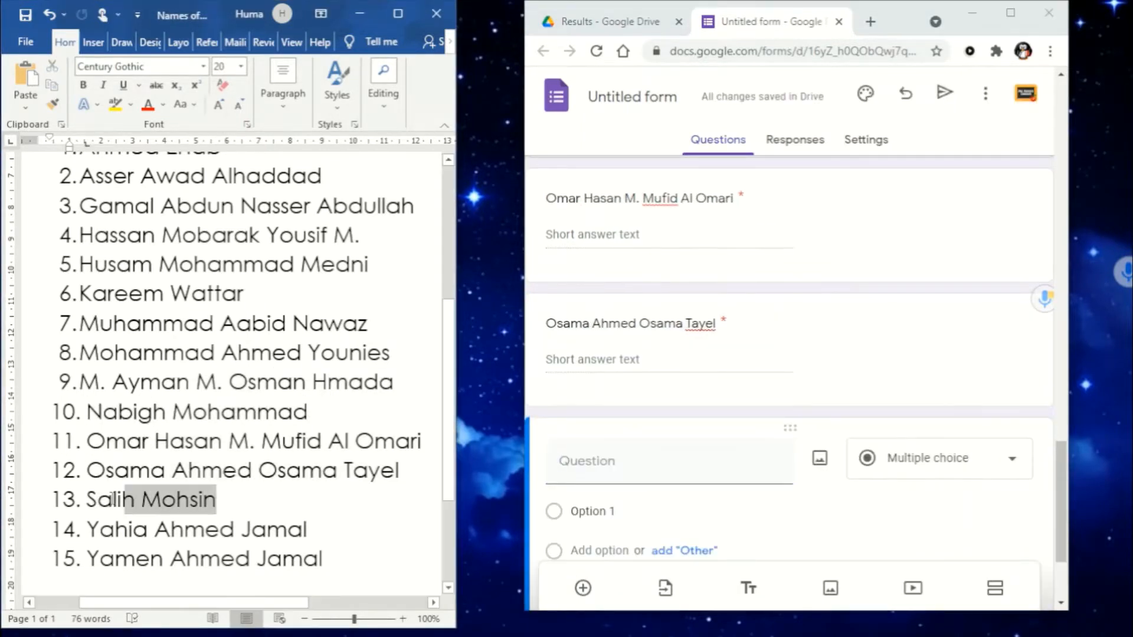
key("ctrl+v")
left_click(980, 527)
left_click(583, 589)
key("ctrl+v")
left_click(983, 466)
Add a required short-answer question titled with the fifteenth and last student's name from the Word list.
left_click(583, 588)
left_click_drag(323, 490, 88, 489)
key("ctrl+c")
left_click(637, 460)
key("ctrl+v")
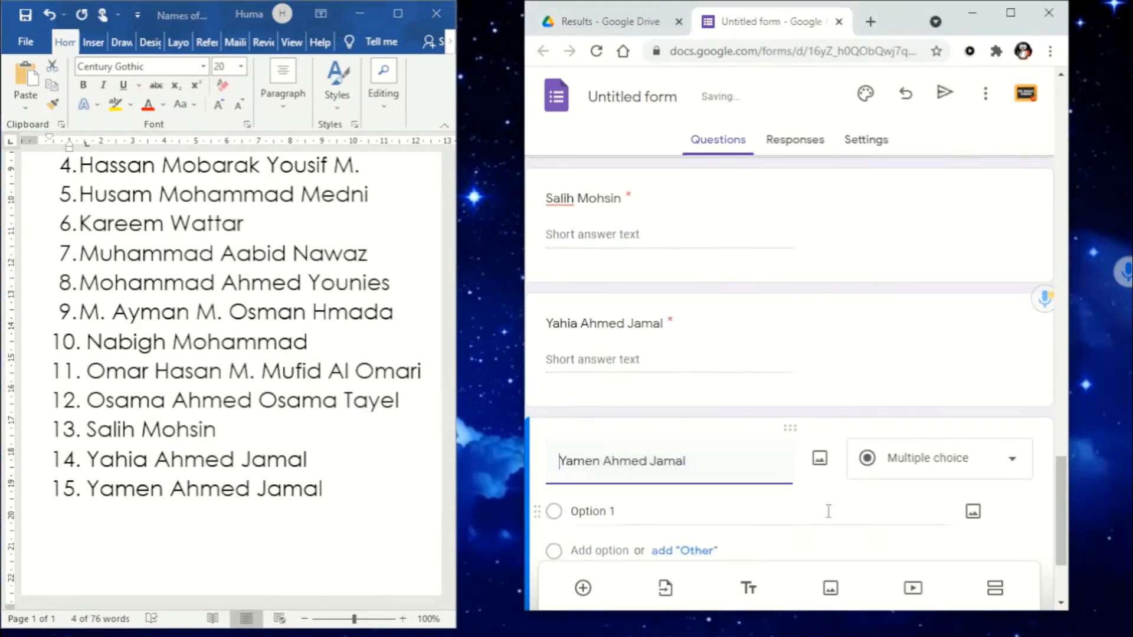
scroll(826, 511, "down", 3)
left_click(982, 466)
scroll(695, 425, "up", 3)
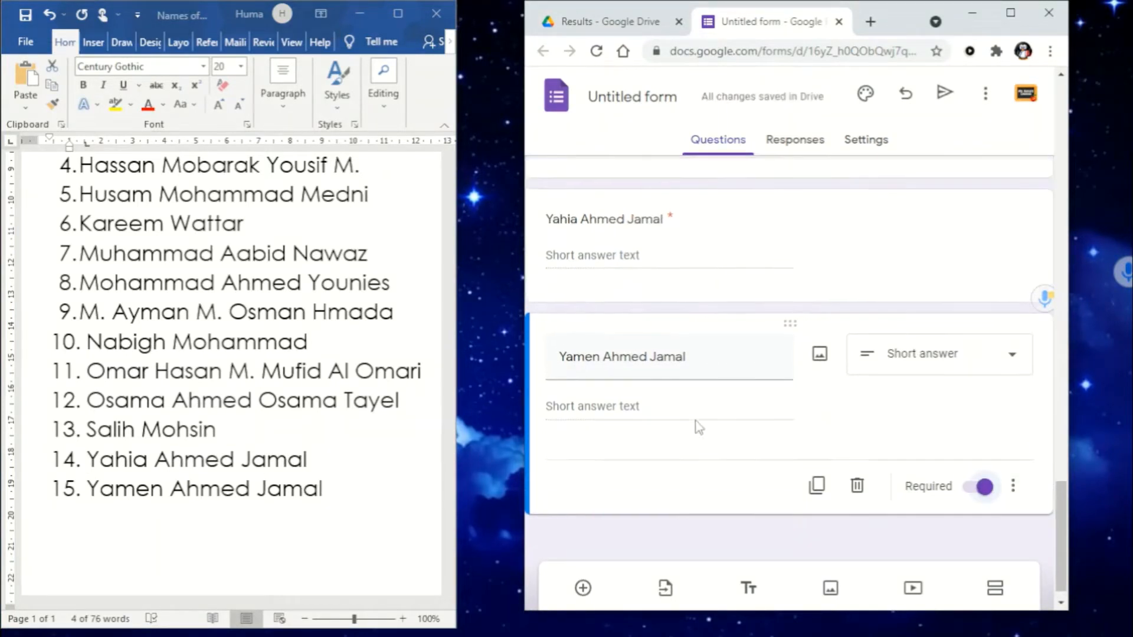
Close the Word student list, saving its changes, and maximize the browser window with the form.
left_click(437, 17)
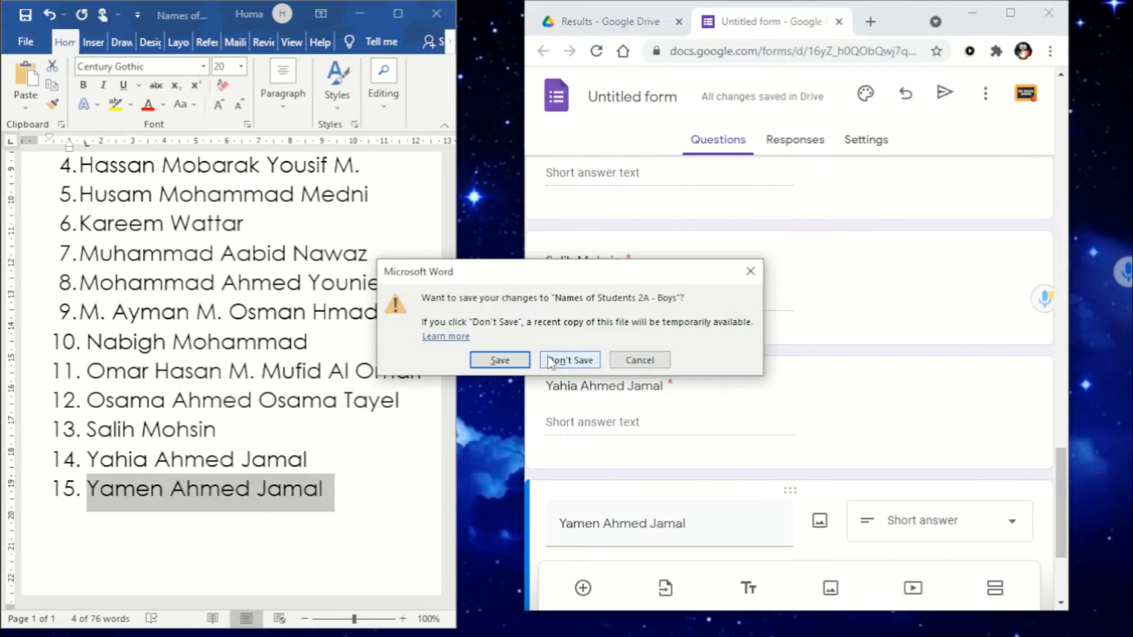
left_click(500, 360)
left_click(1010, 13)
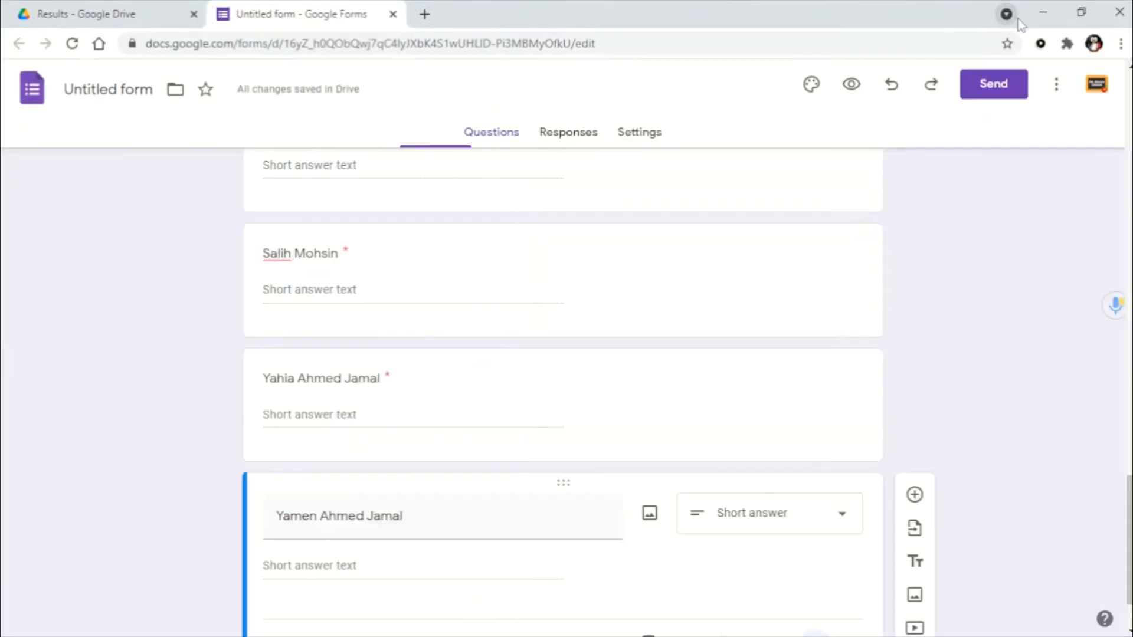
Rename the untitled form file to match its title, "Quiz 1 - Grade 2A Boys".
scroll(486, 439, "down", 1)
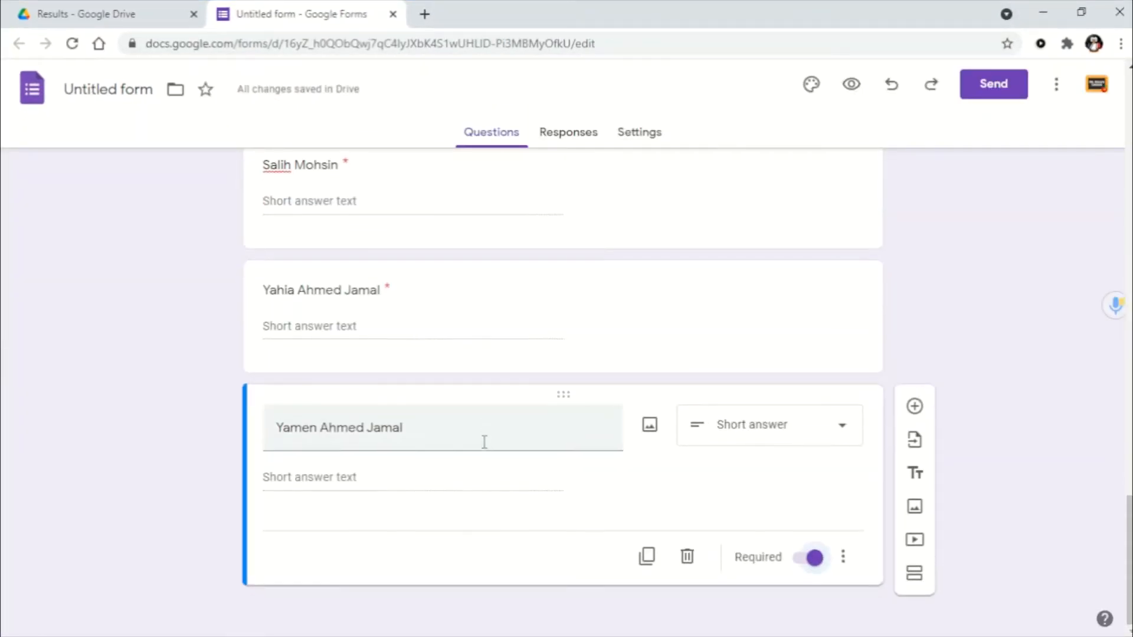
scroll(483, 446, "up", 2)
scroll(162, 215, "up", 20)
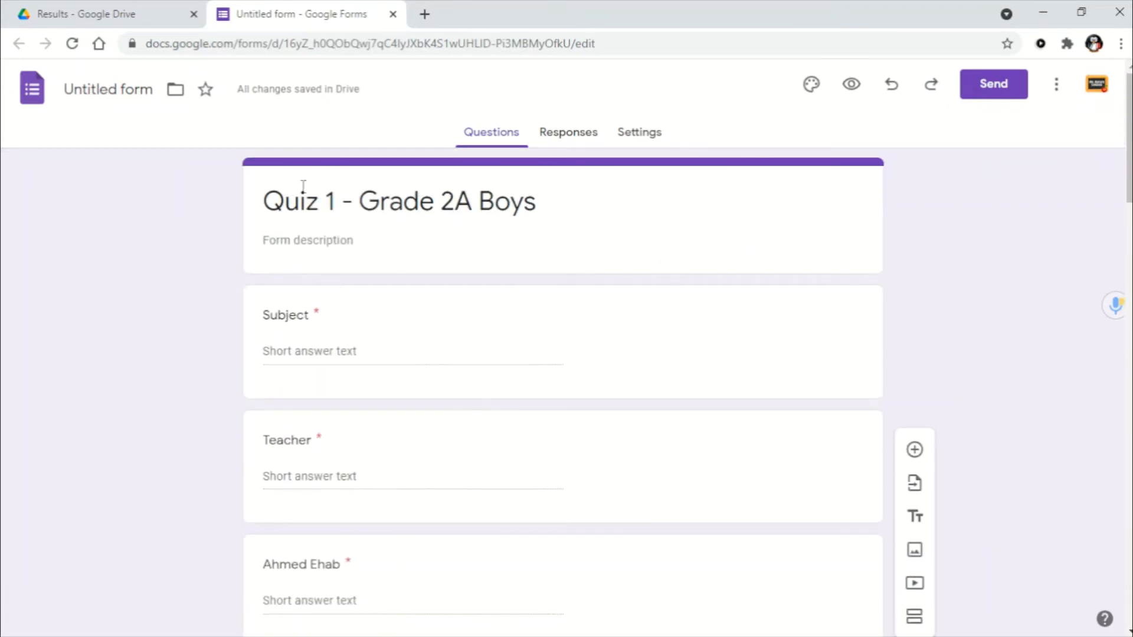
left_click(127, 92)
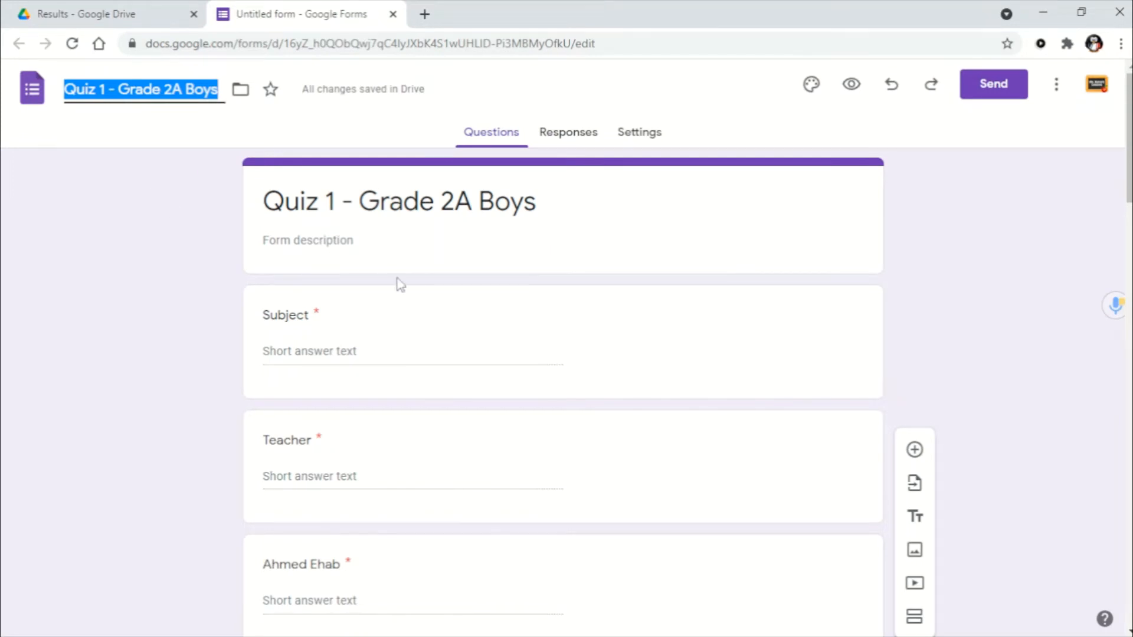
Copy the form's shortened sharing link and paste it into a message to the Grade 2 teachers group in WhatsApp.
scroll(395, 293, "down", 1)
scroll(472, 292, "down", 5)
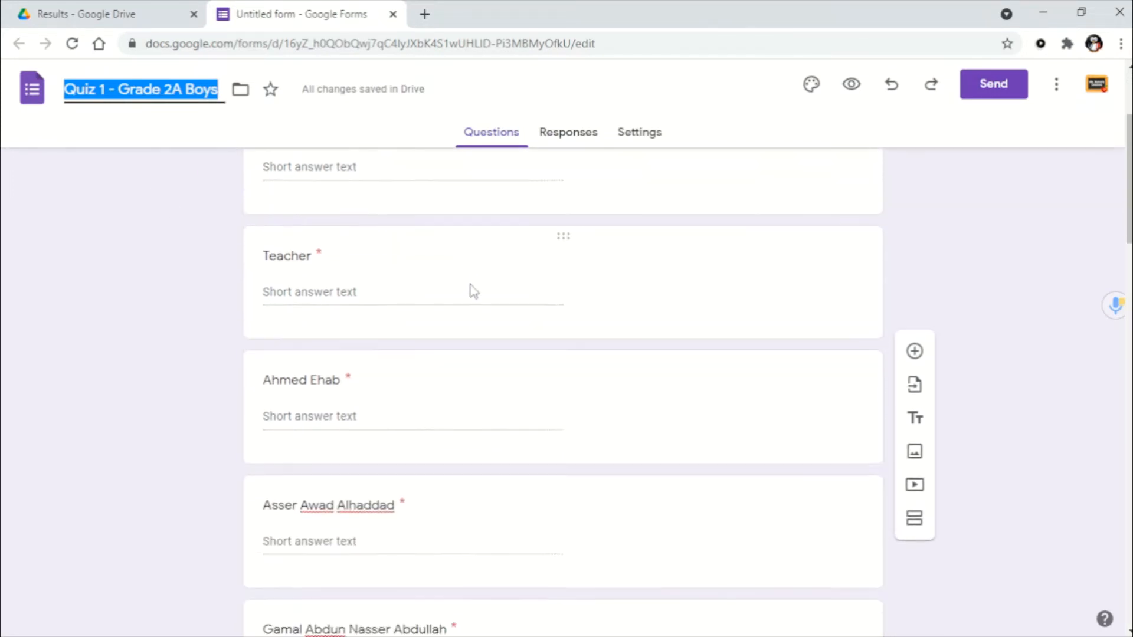
scroll(628, 254, "up", 3)
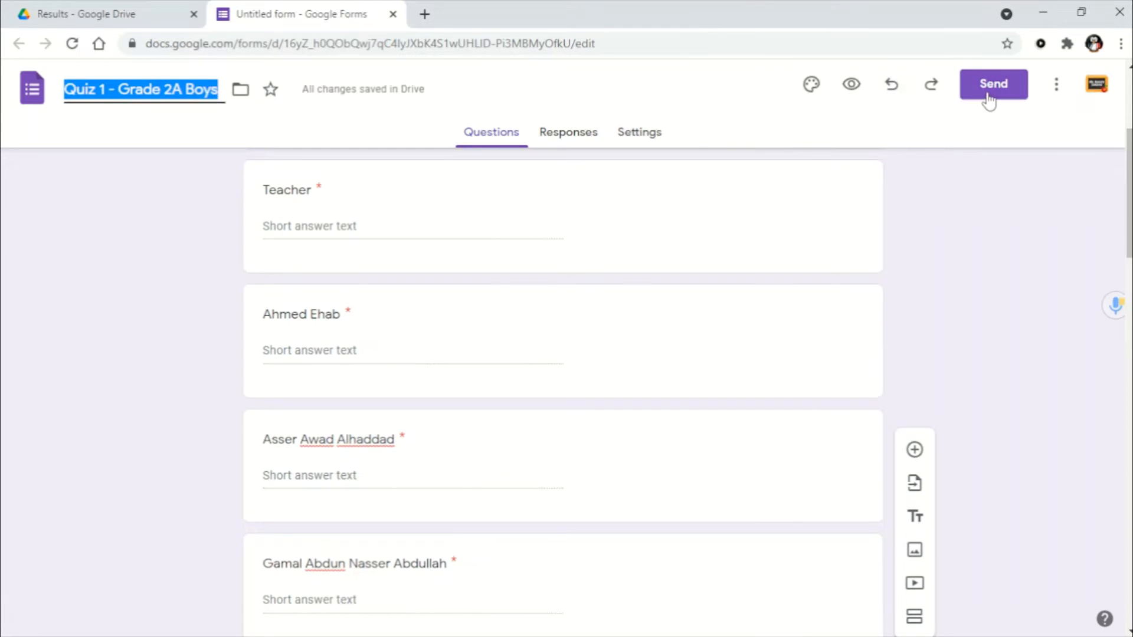
left_click(990, 93)
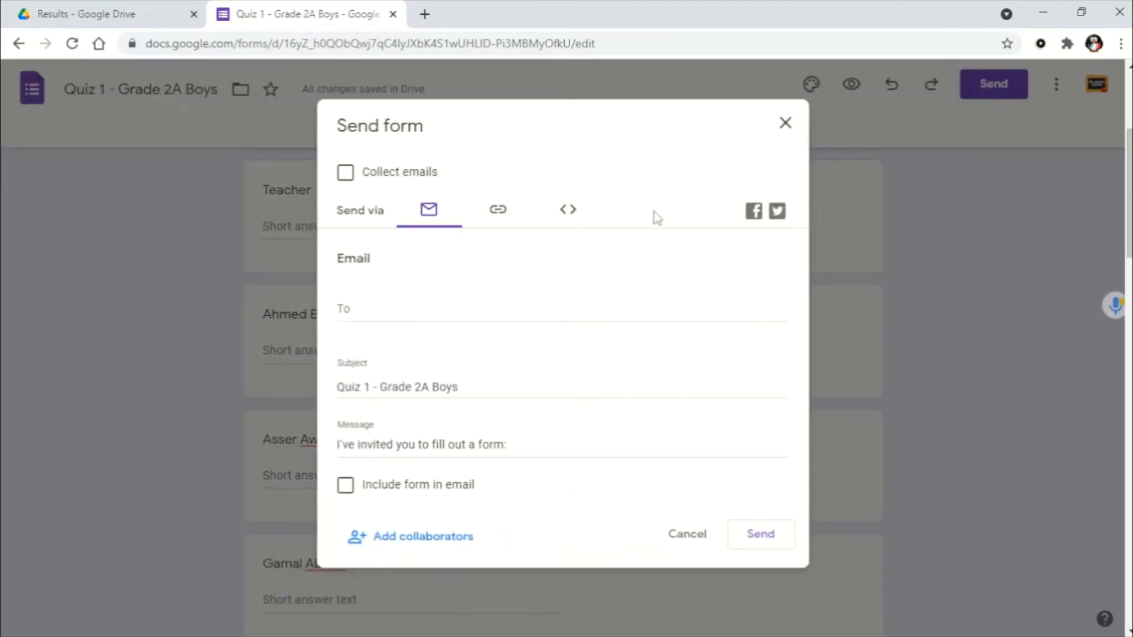
left_click(499, 219)
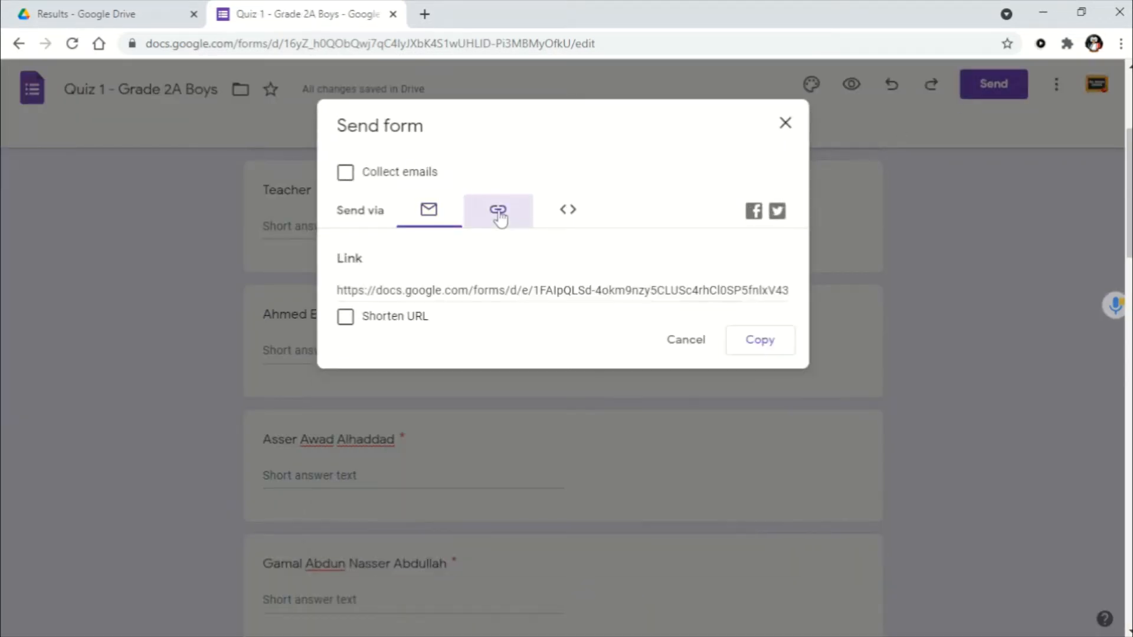
left_click(344, 318)
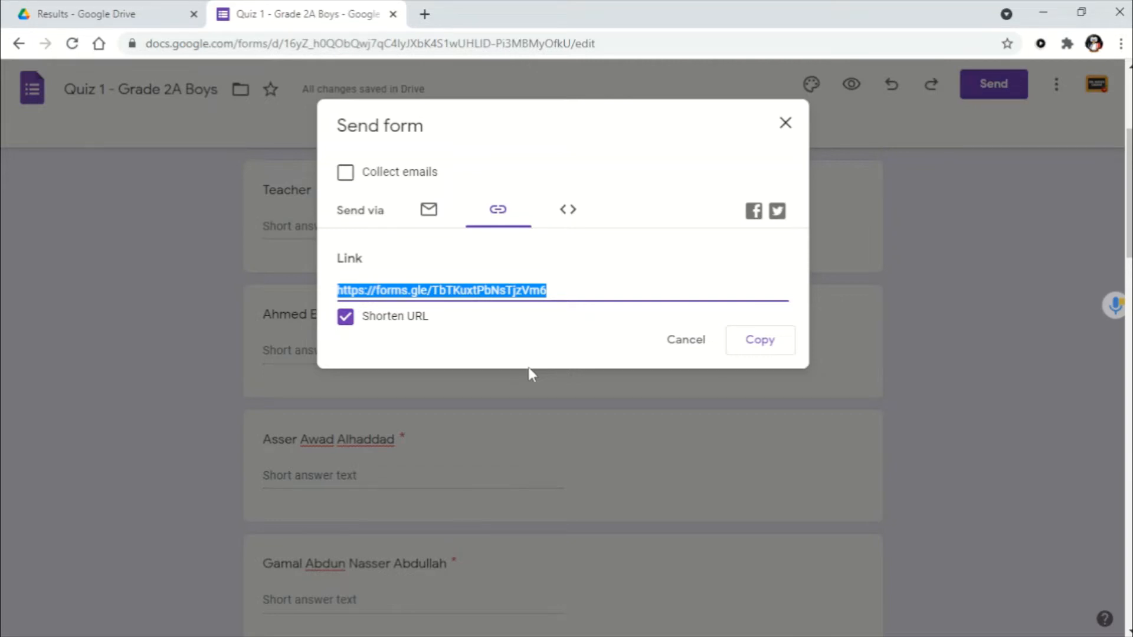
left_click(755, 349)
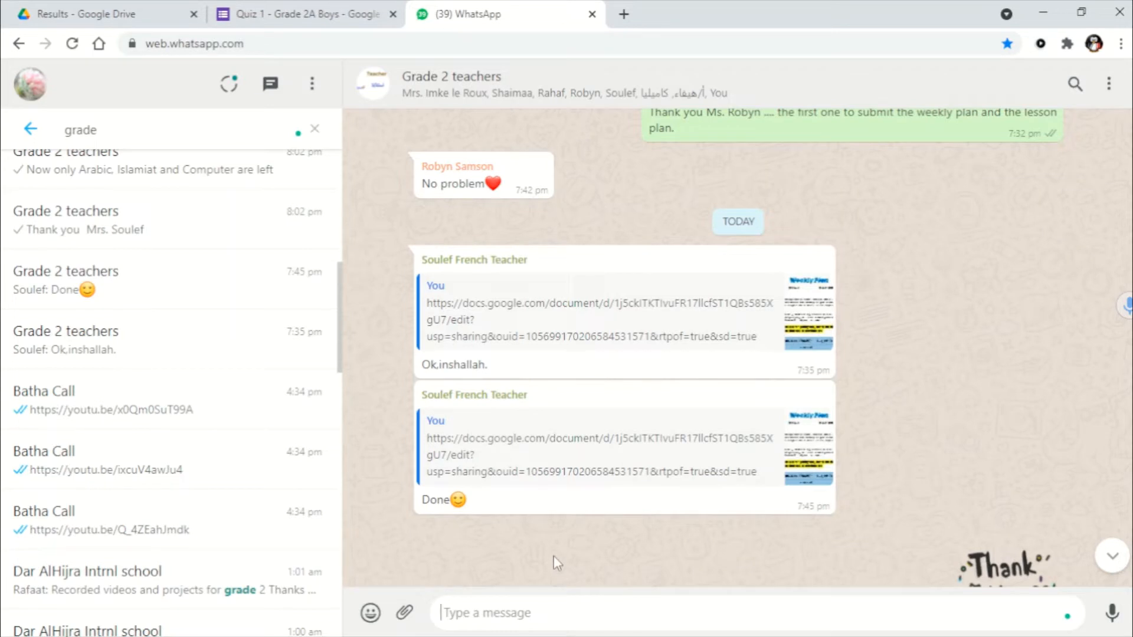
key("ctrl+v")
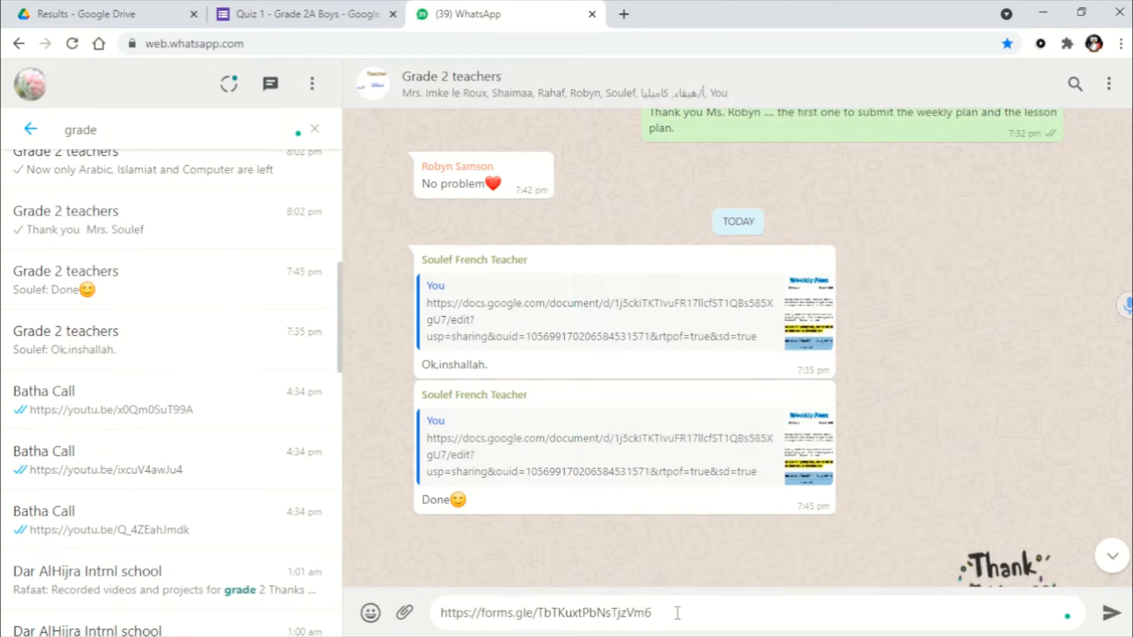
Send the form link message to the Grade 2 teachers group and close the form's editor tab.
scroll(724, 576, "down", 2)
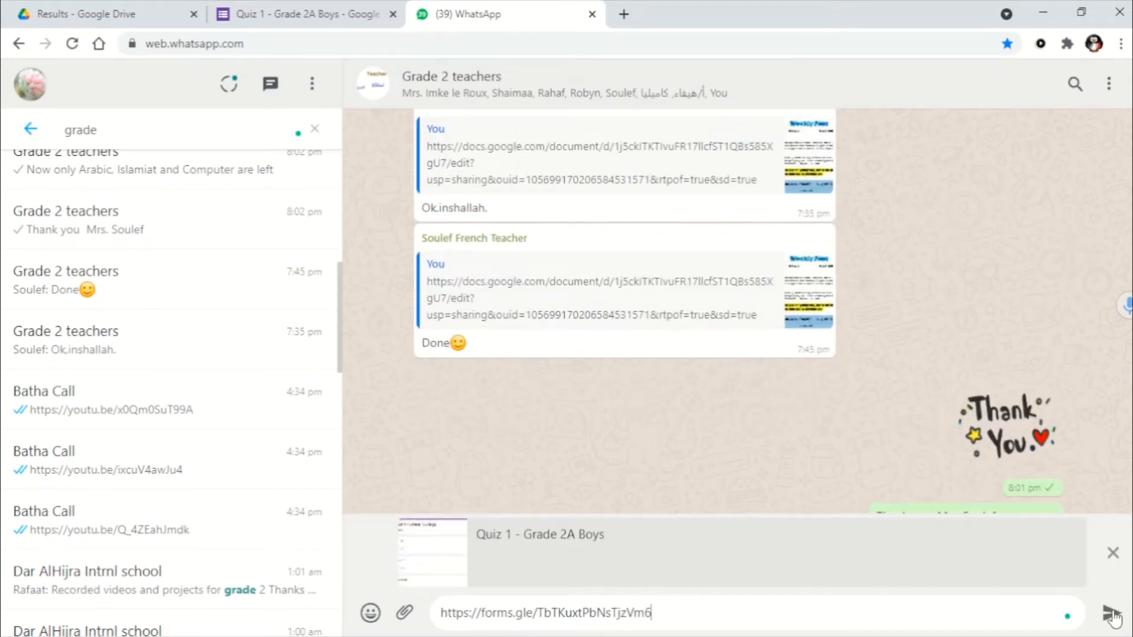
left_click(1113, 614)
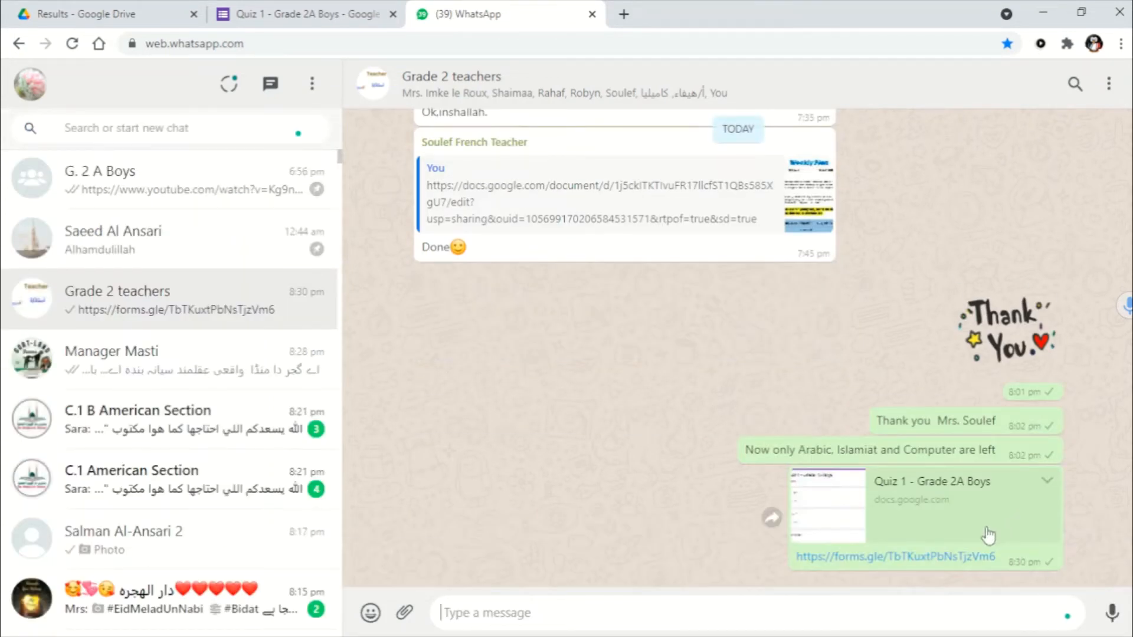
left_click(964, 541)
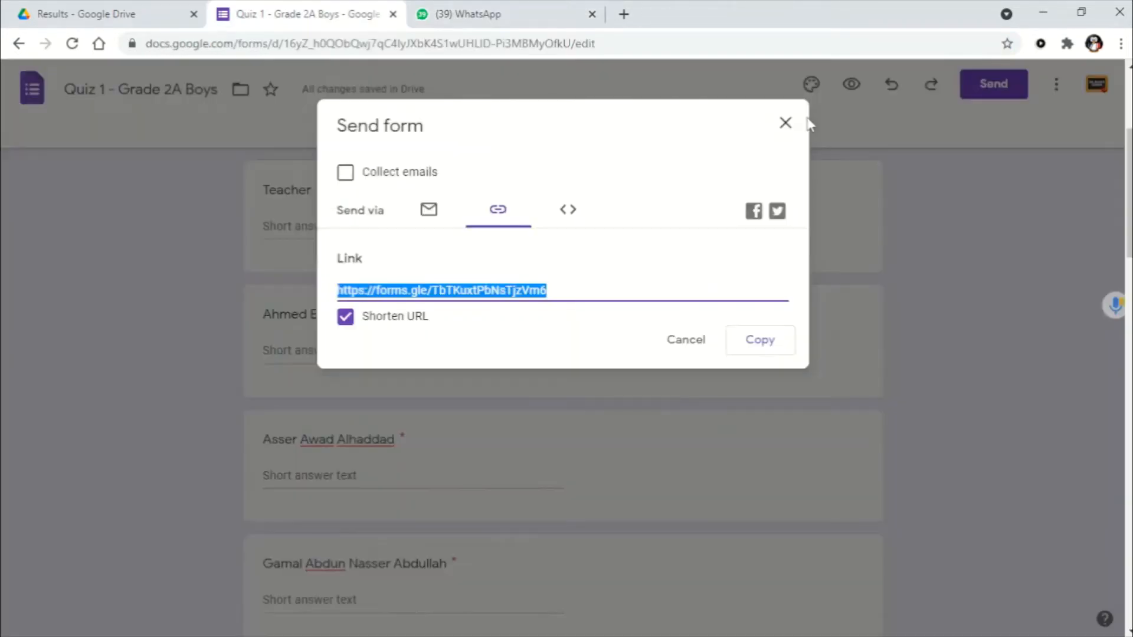
left_click(784, 125)
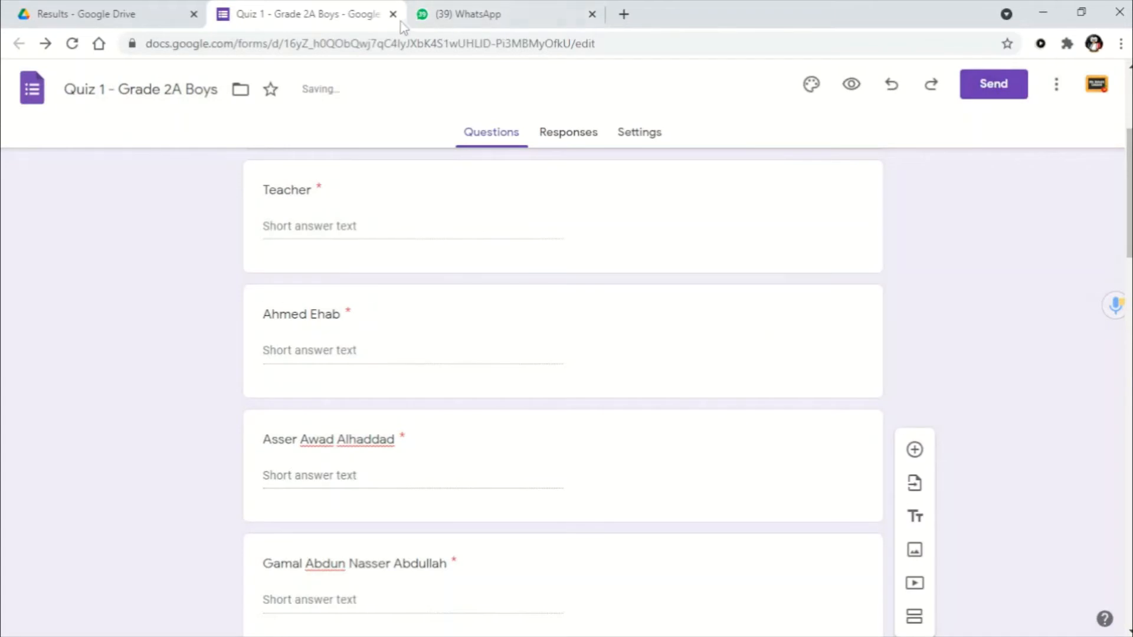
left_click(393, 14)
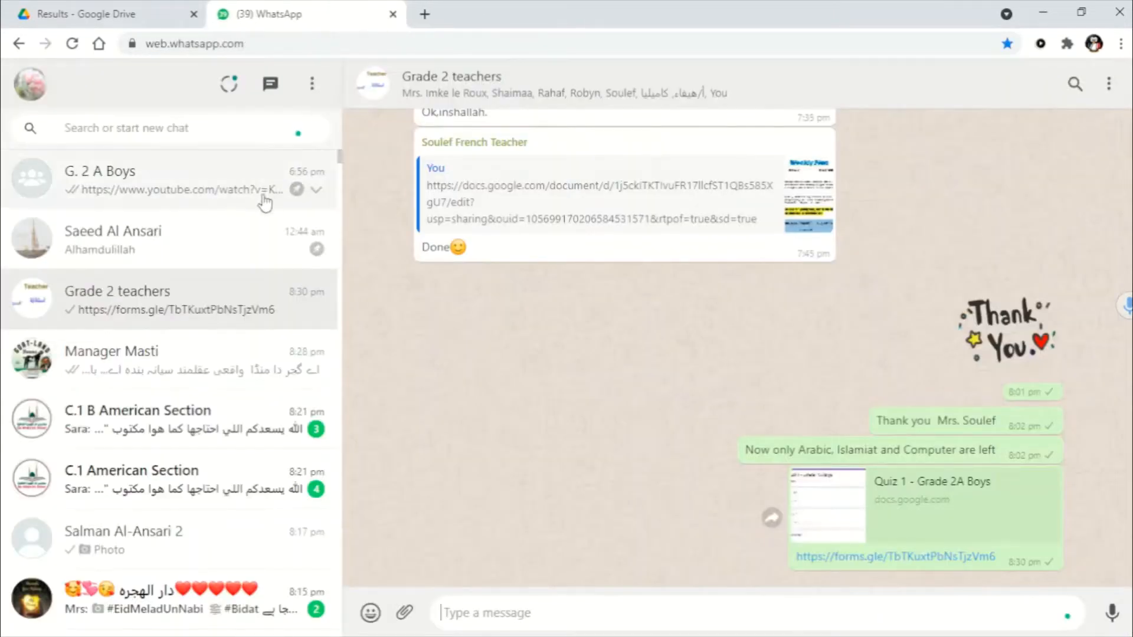
Open the form from the link in the group chat and answer Subject with "Math" and Teacher with the teacher's first name.
left_click(844, 558)
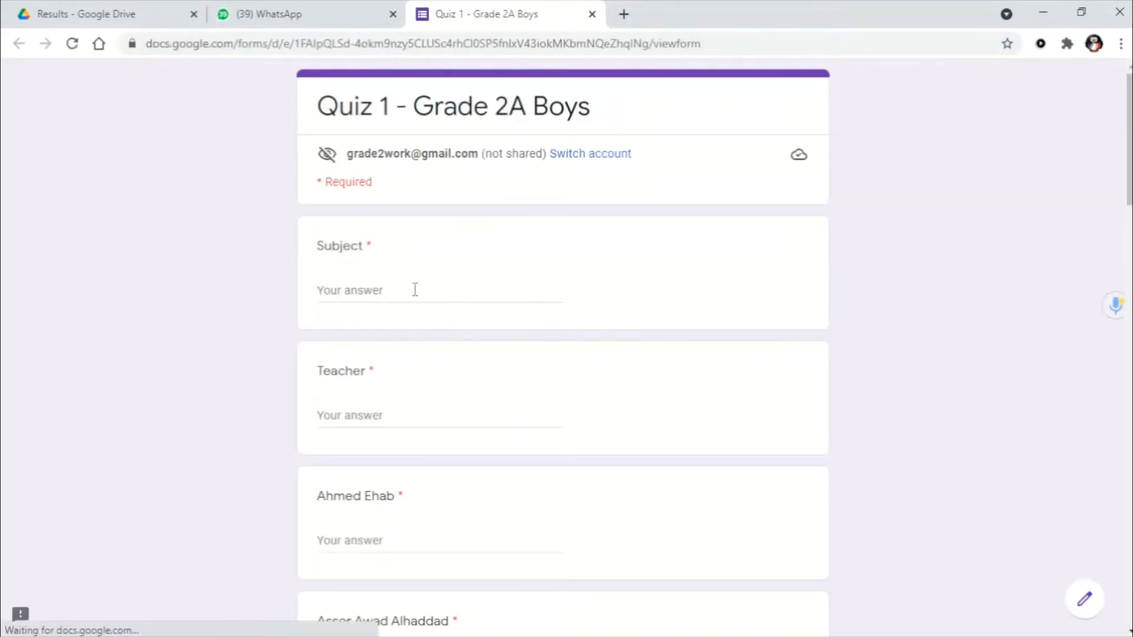
left_click(381, 290)
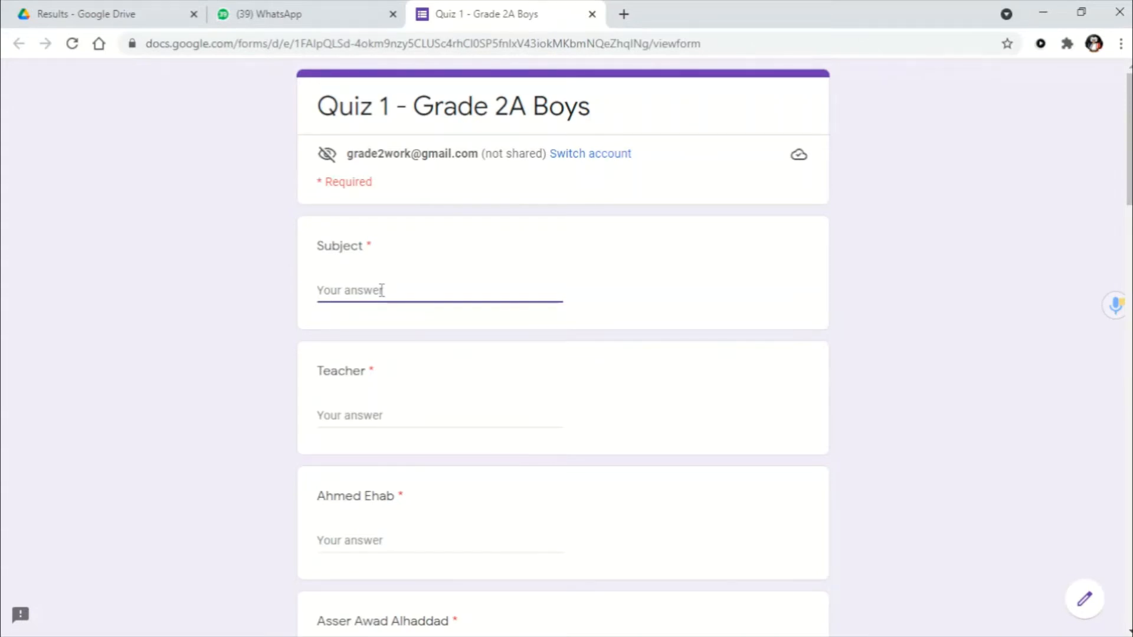
type("Math")
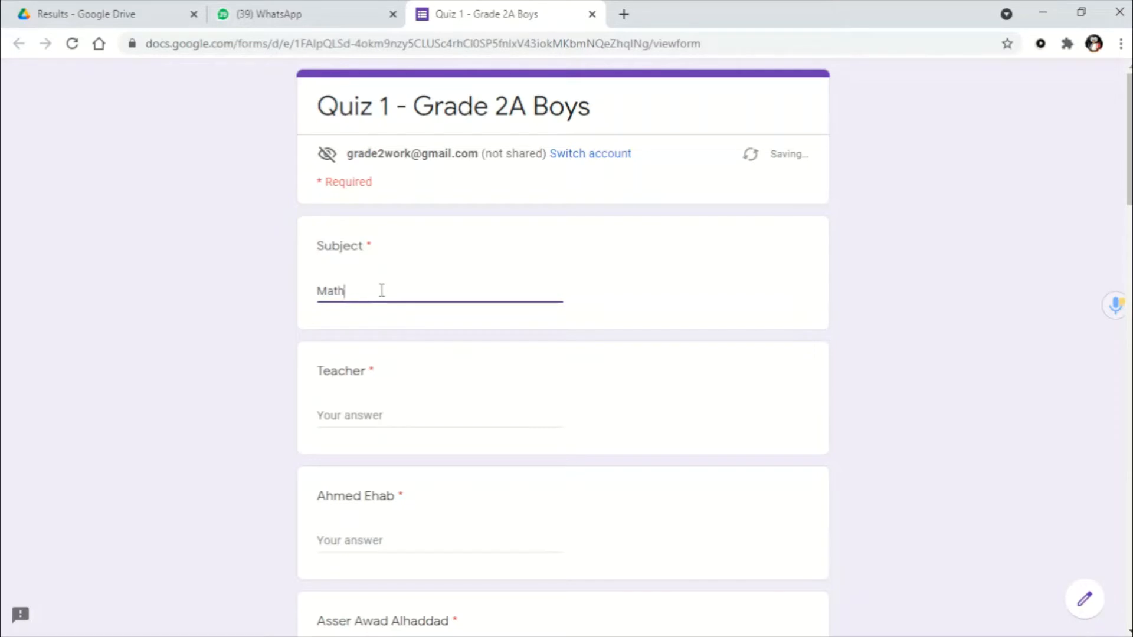
key("Tab")
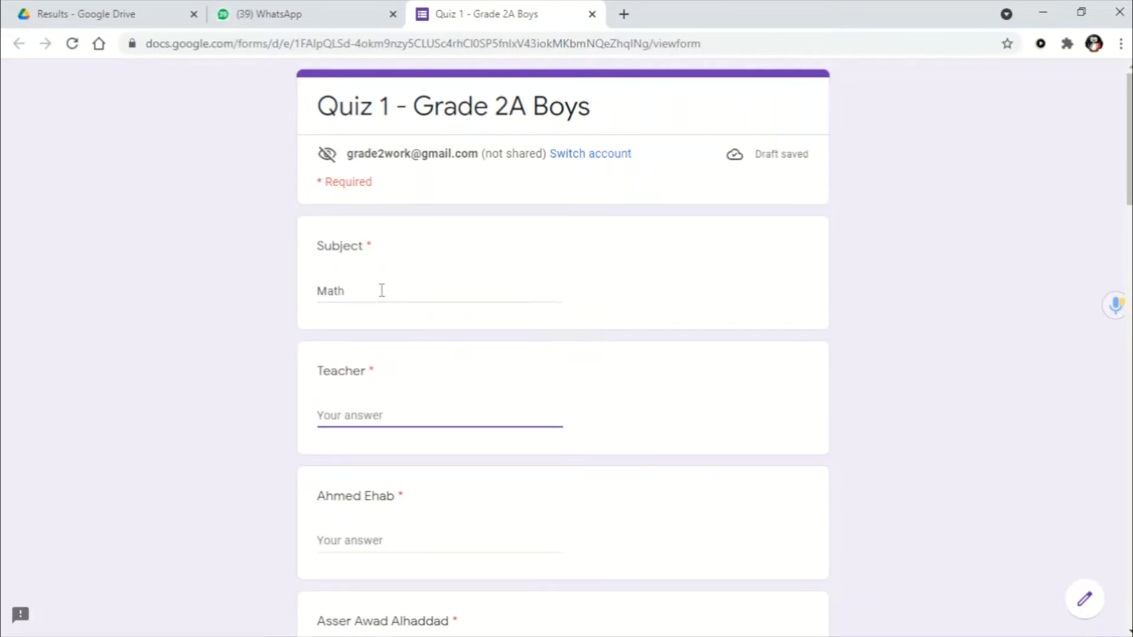
type("Huma")
key("Tab")
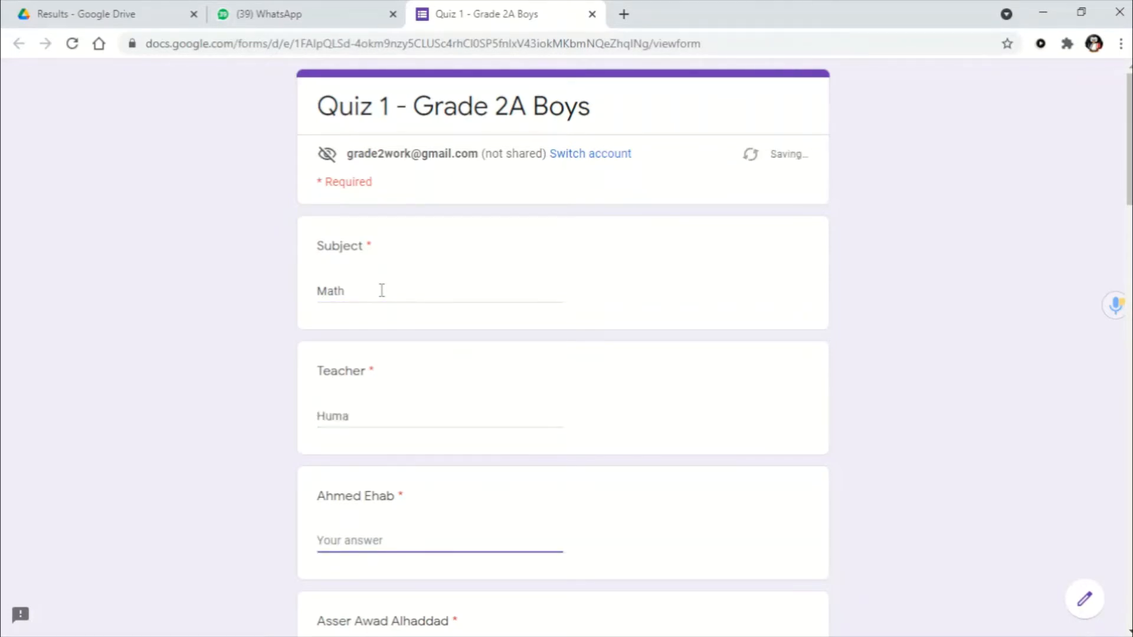
Enter the scores 10, 10 and 9 for the first three students in the form.
type("10")
key("Tab")
type("10")
key("Tab")
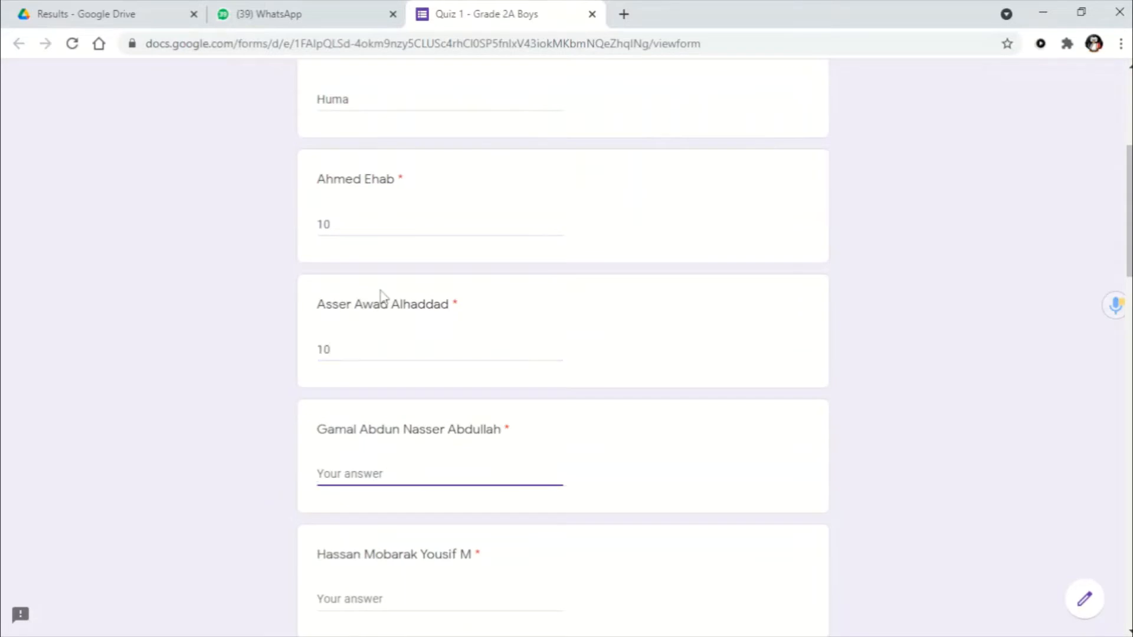
key("Tab")
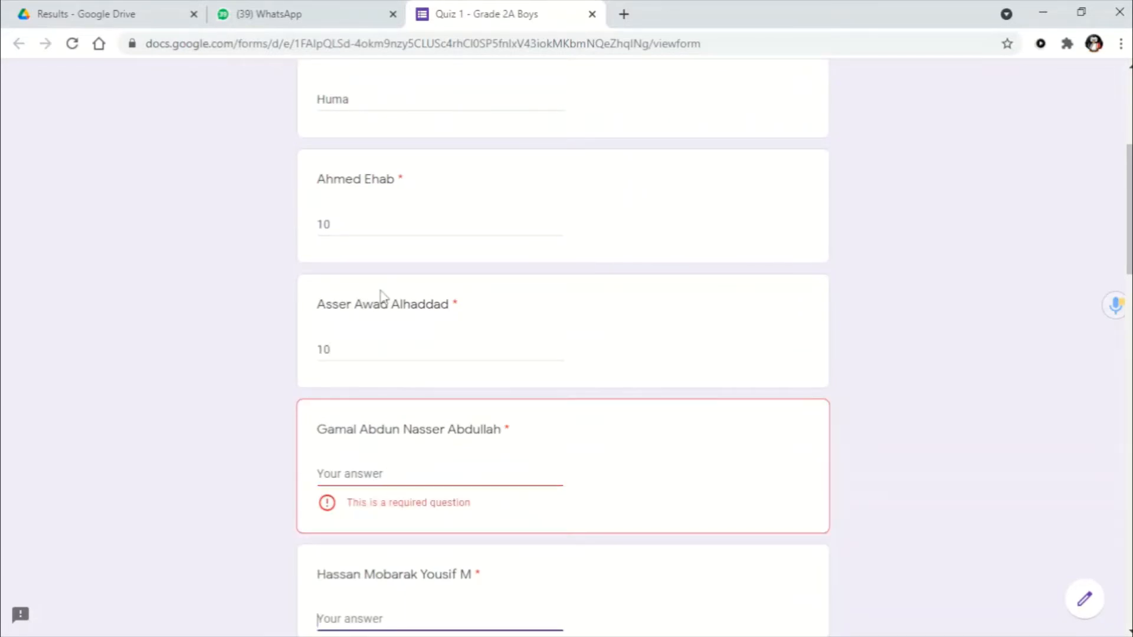
key("shift+Tab")
type("9")
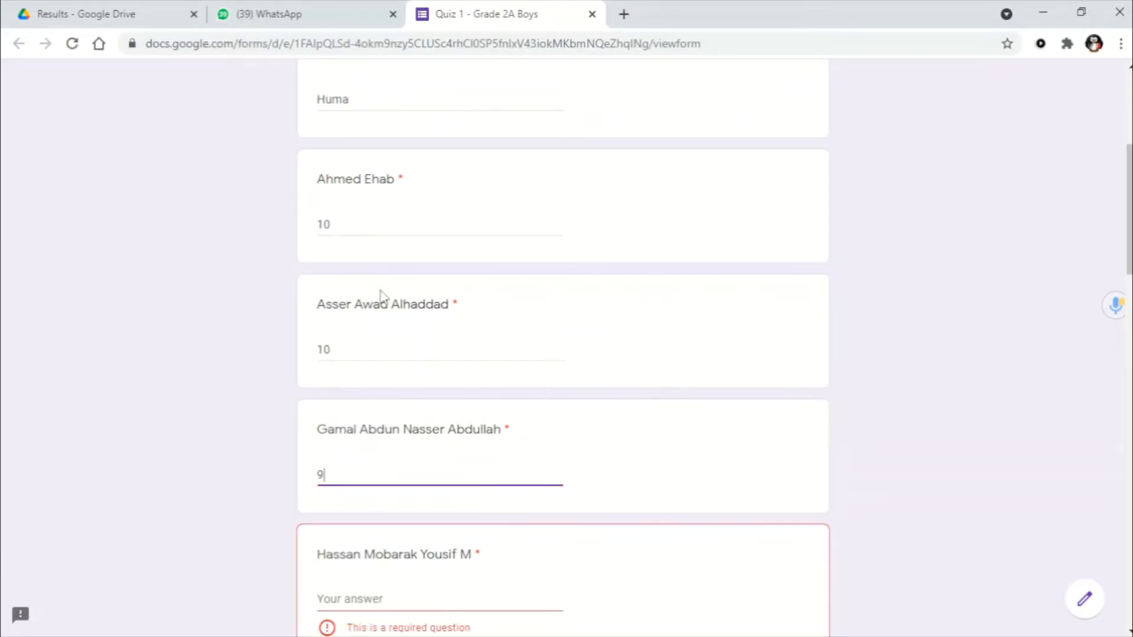
Enter a score of 10 for each remaining student, from the fourth to the last, and submit the form.
scroll(387, 322, "down", 5)
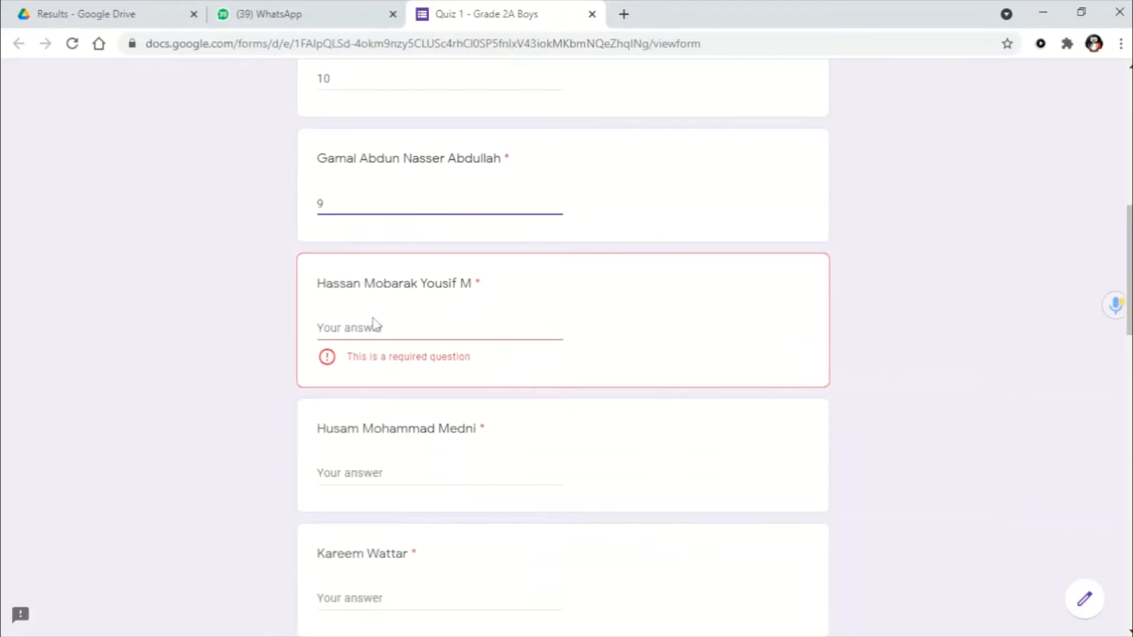
key("Tab")
type("10")
key("Tab")
type("10")
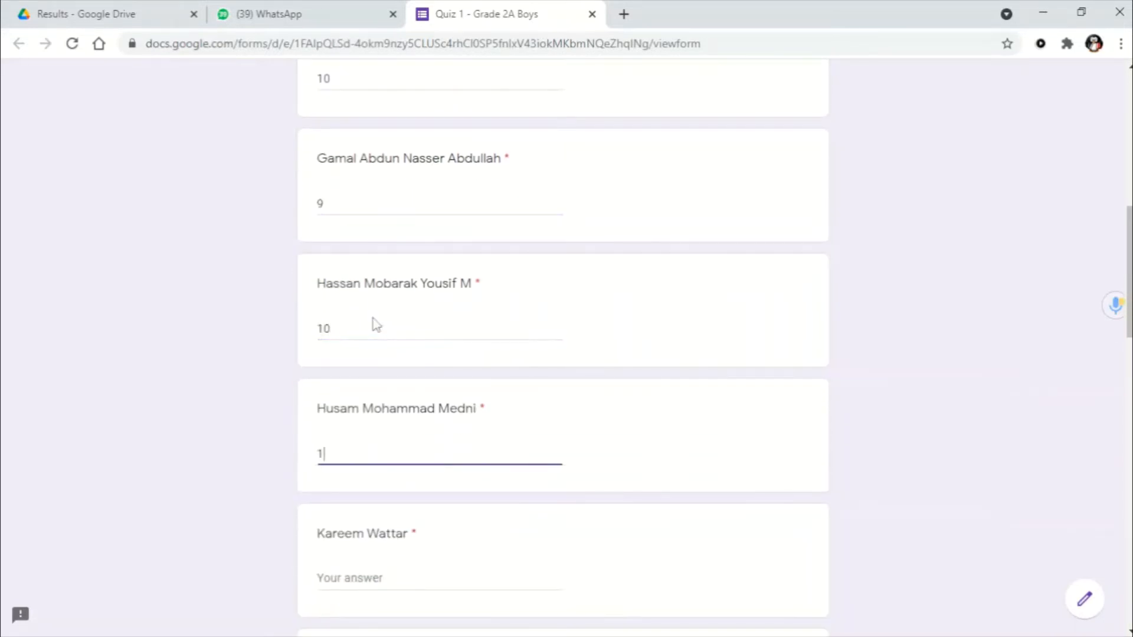
key("Tab")
type("10")
key("Tab")
type("10")
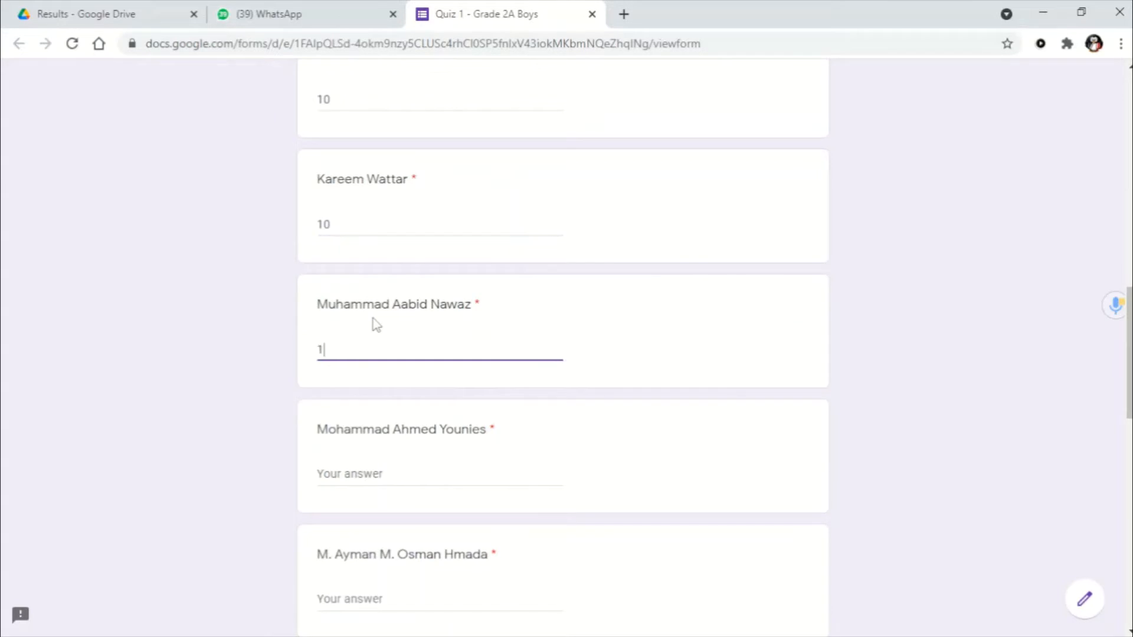
key("Tab")
type("10")
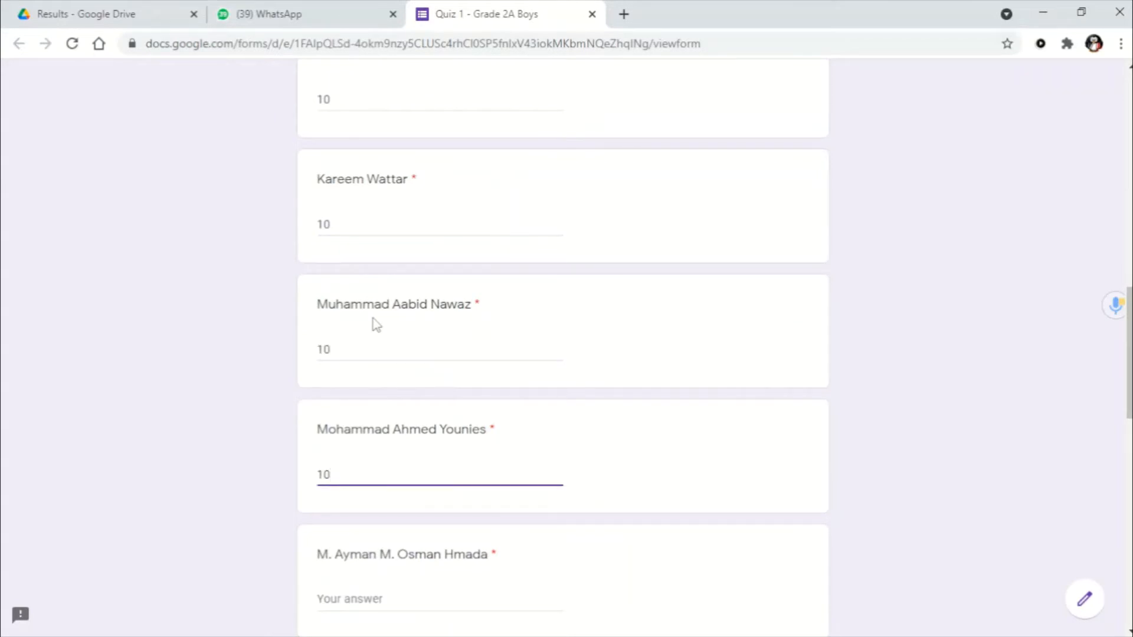
scroll(376, 325, "down", 10)
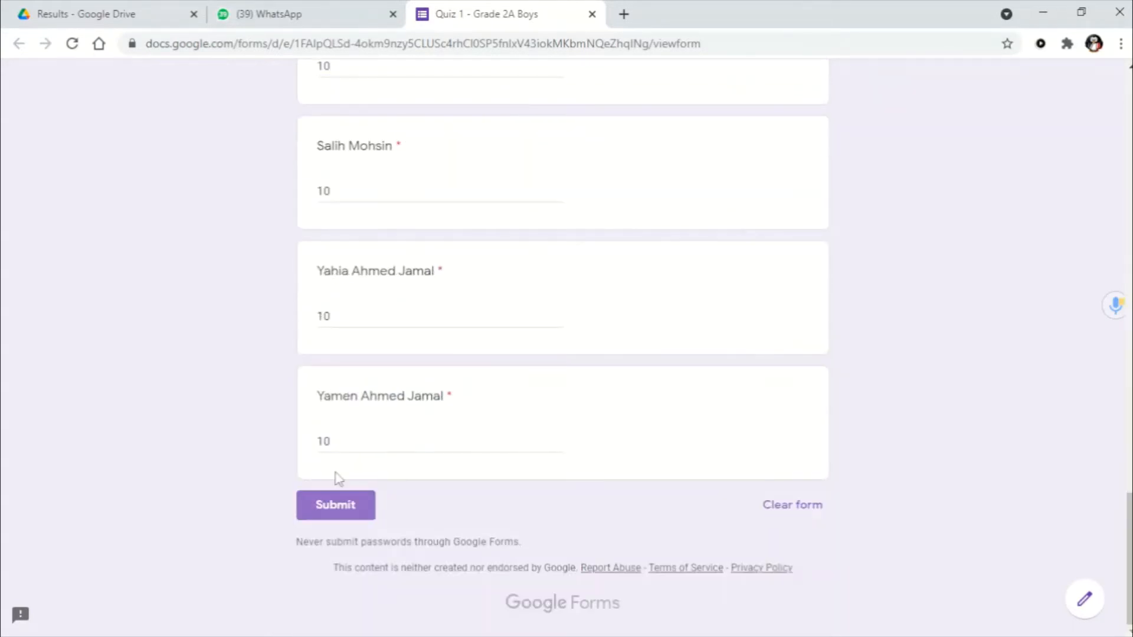
left_click(334, 502)
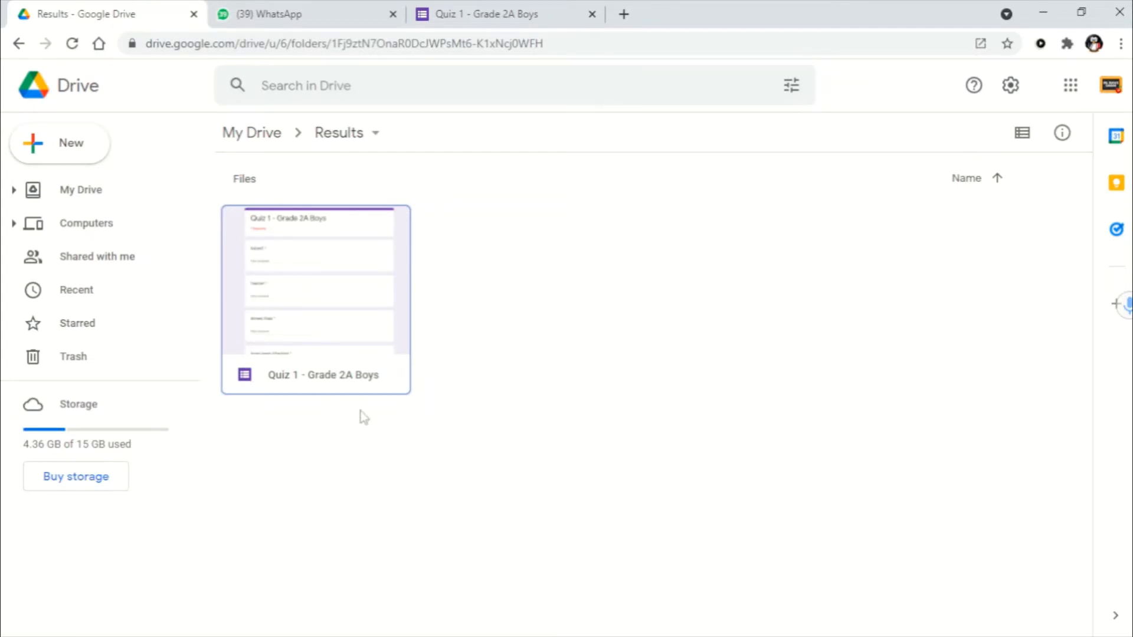
Open the "Quiz 1 - Grade 2A Boys" form from the Drive Results folder and review its response summary.
double_click(313, 344)
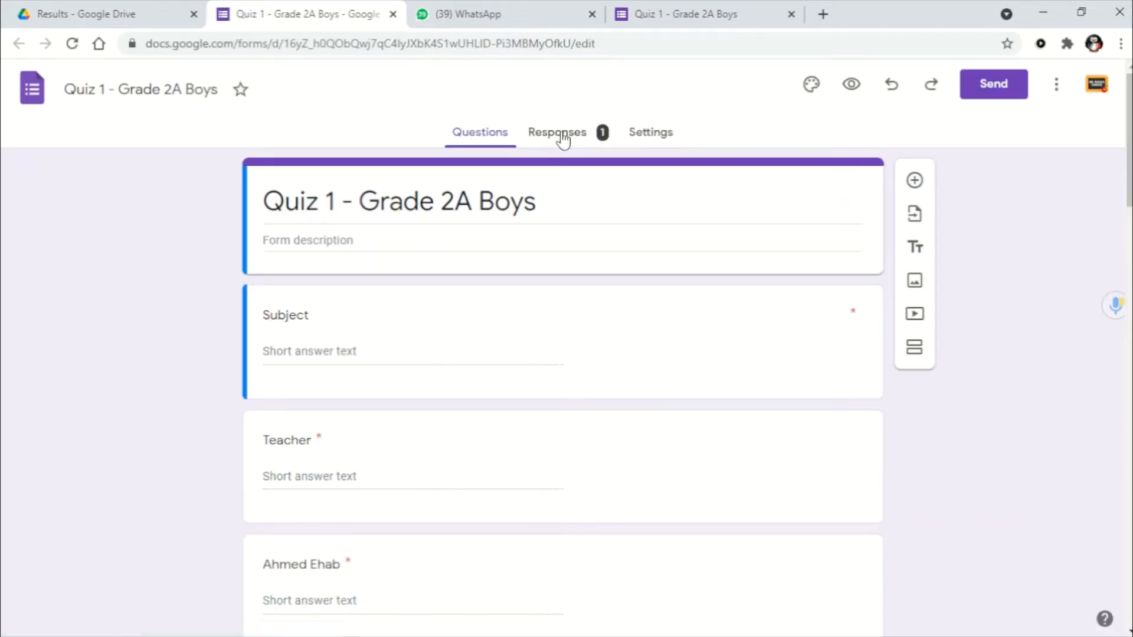
left_click(564, 141)
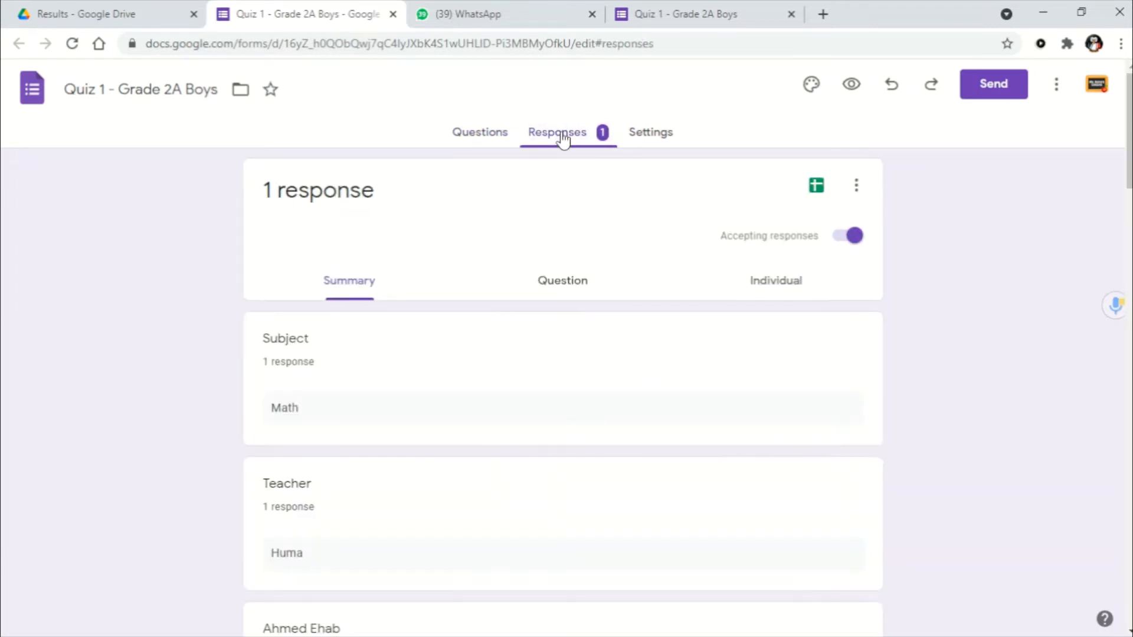
scroll(528, 399, "down", 8)
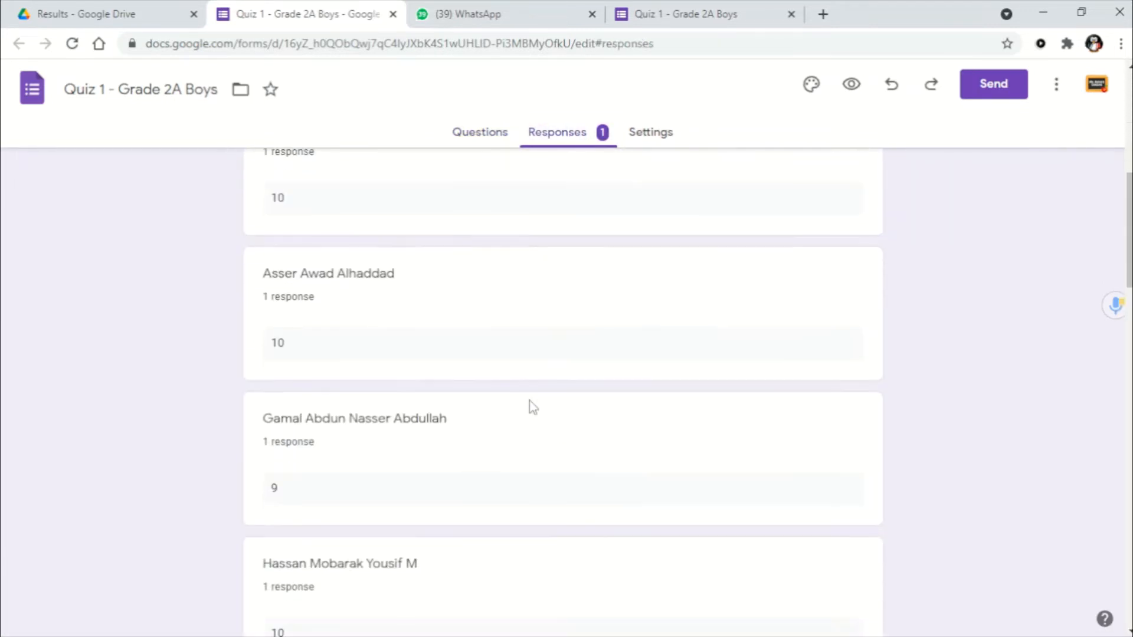
scroll(520, 395, "up", 6)
scroll(513, 391, "up", 3)
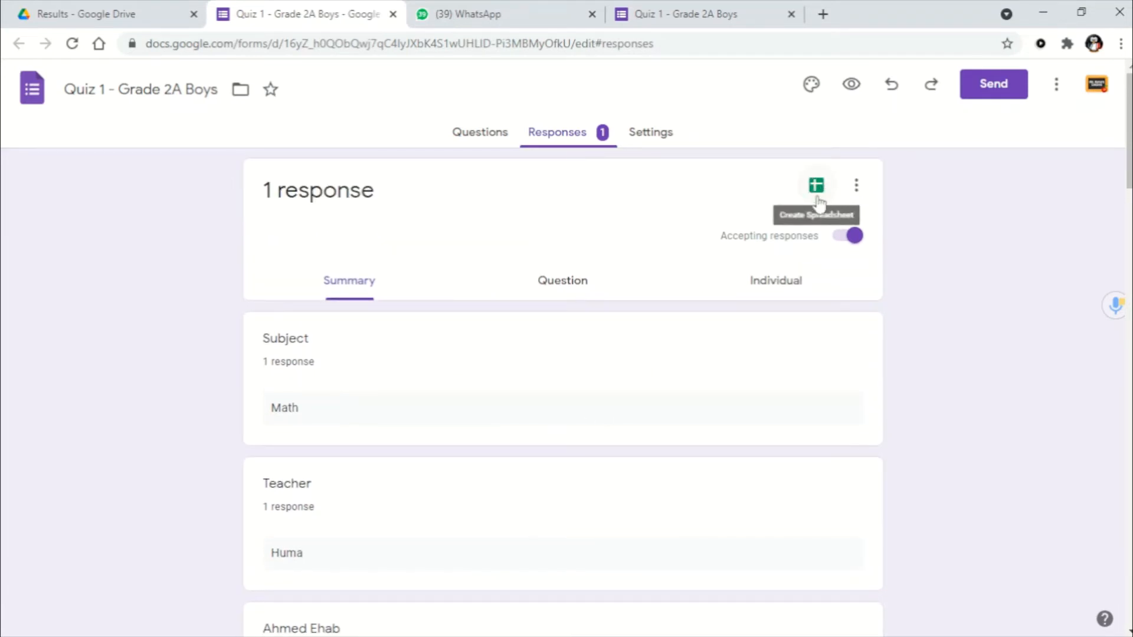
Create a new spreadsheet, "Quiz 1 - Grade 2A Boys (Responses)", from the form's responses and look across its student columns.
left_click(807, 190)
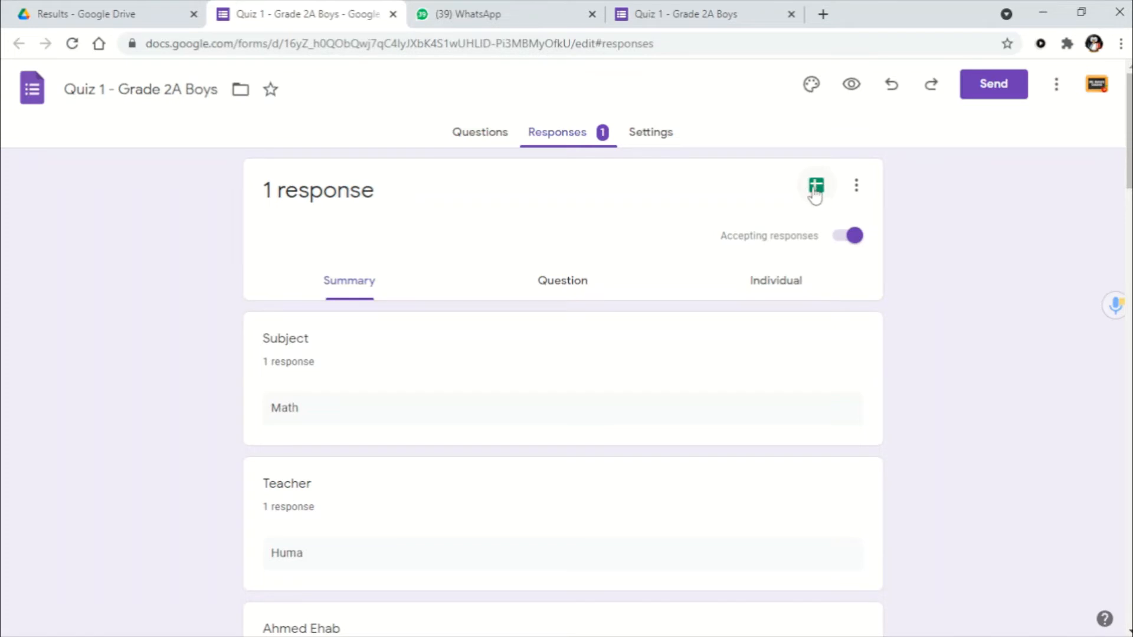
left_click(814, 190)
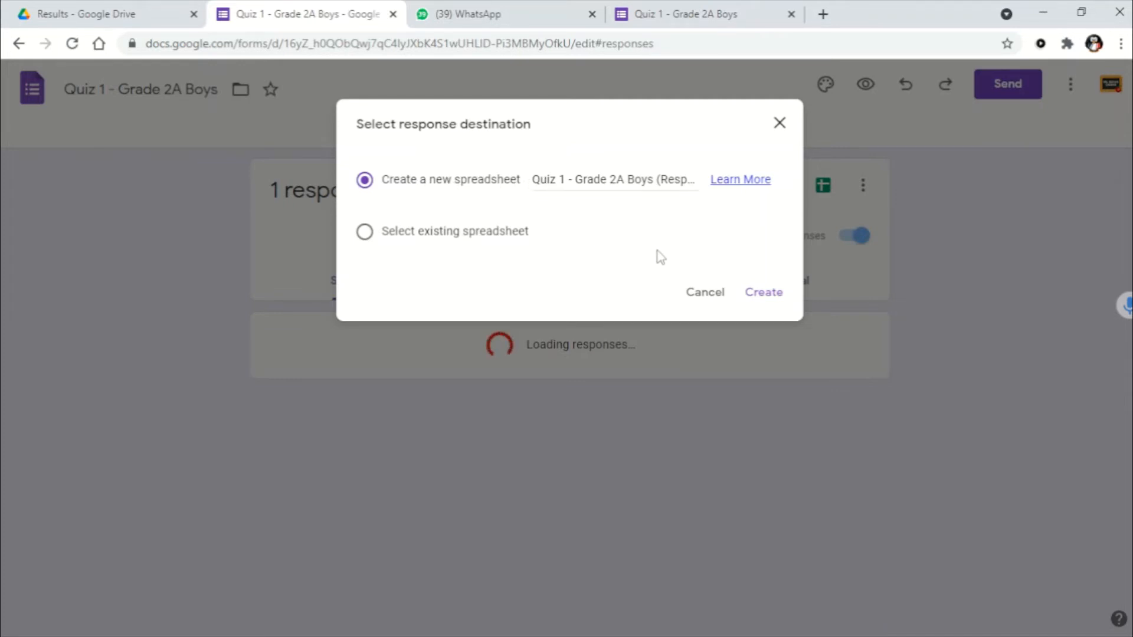
left_click(755, 298)
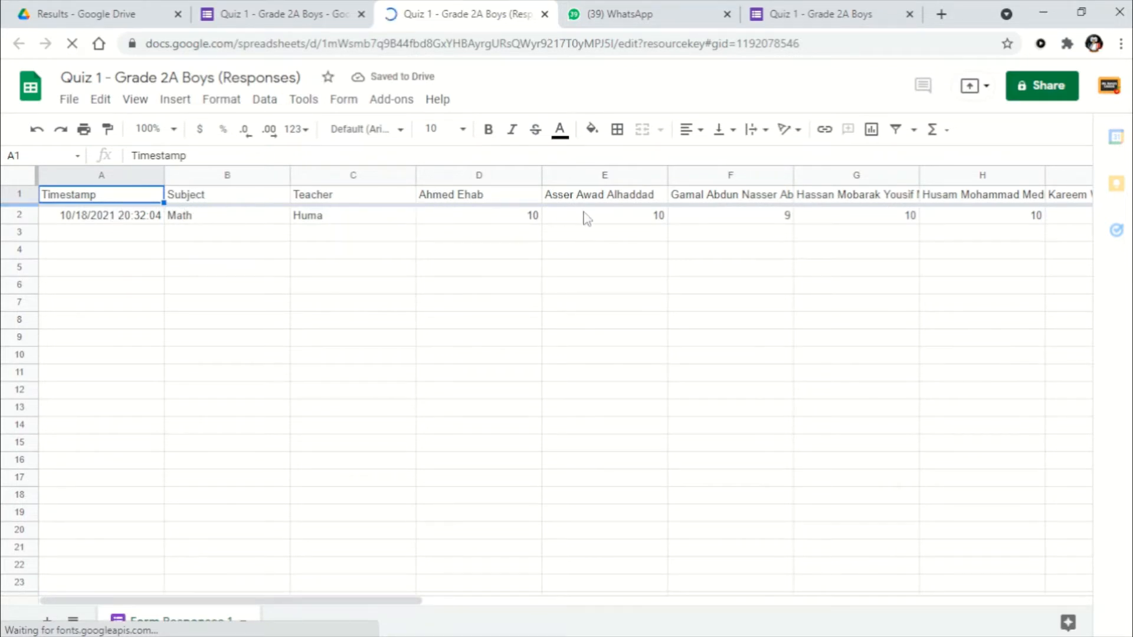
mouse_move(299, 600)
left_mouse_down()
mouse_move(698, 630)
mouse_move(890, 629)
mouse_move(289, 611)
left_mouse_up()
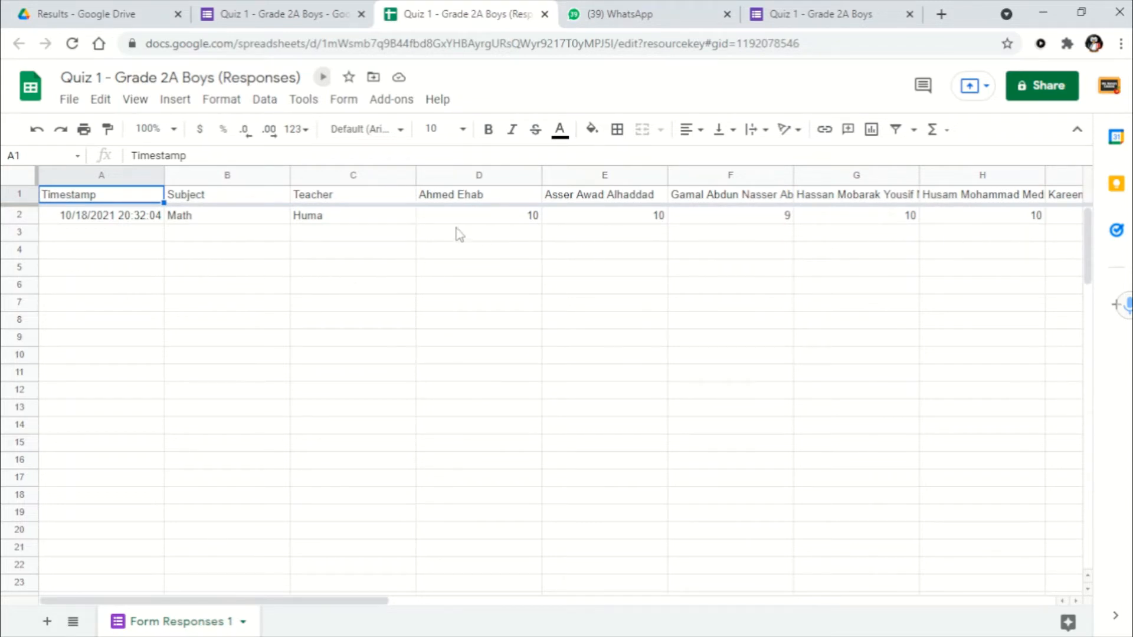
mouse_move(342, 599)
left_mouse_down()
mouse_move(485, 625)
mouse_move(794, 617)
mouse_move(440, 620)
mouse_move(354, 604)
left_mouse_up()
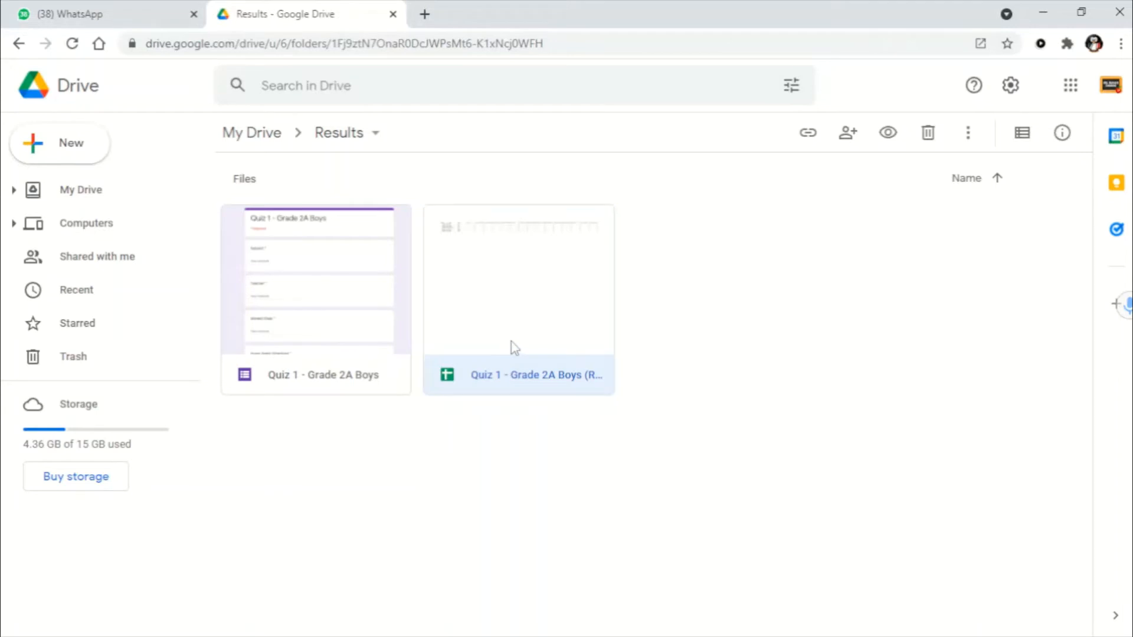
Open the "Quiz 1 - Grade 2A Boys" responses spreadsheet from the Drive Results folder and look across the teachers' submitted scores.
double_click(515, 348)
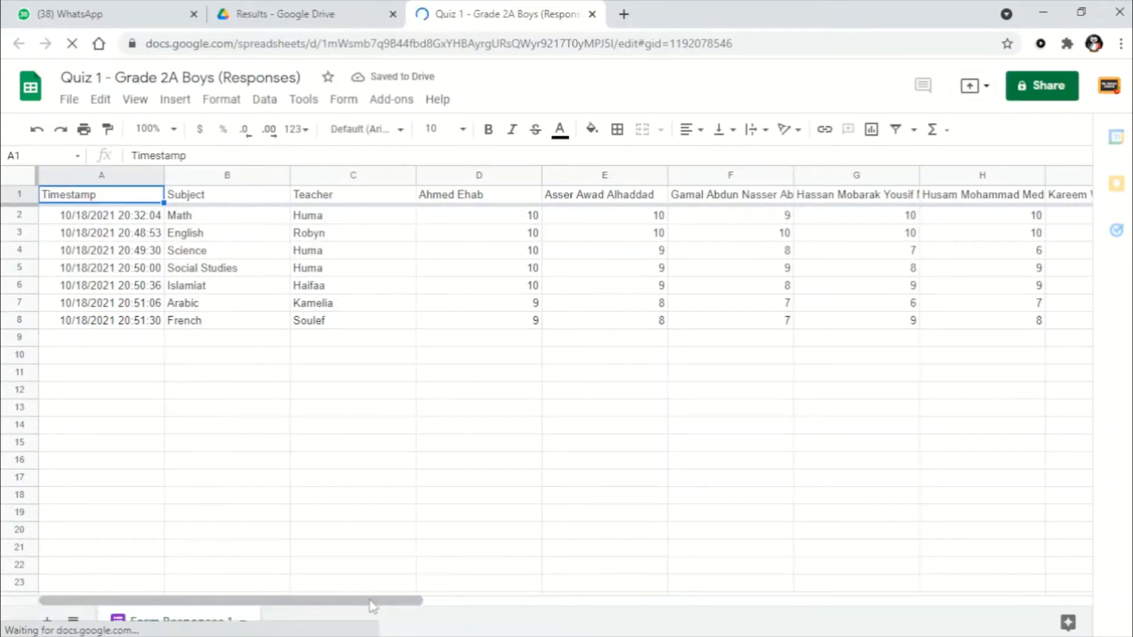
mouse_move(378, 600)
left_mouse_down()
mouse_move(956, 601)
mouse_move(388, 601)
left_mouse_up()
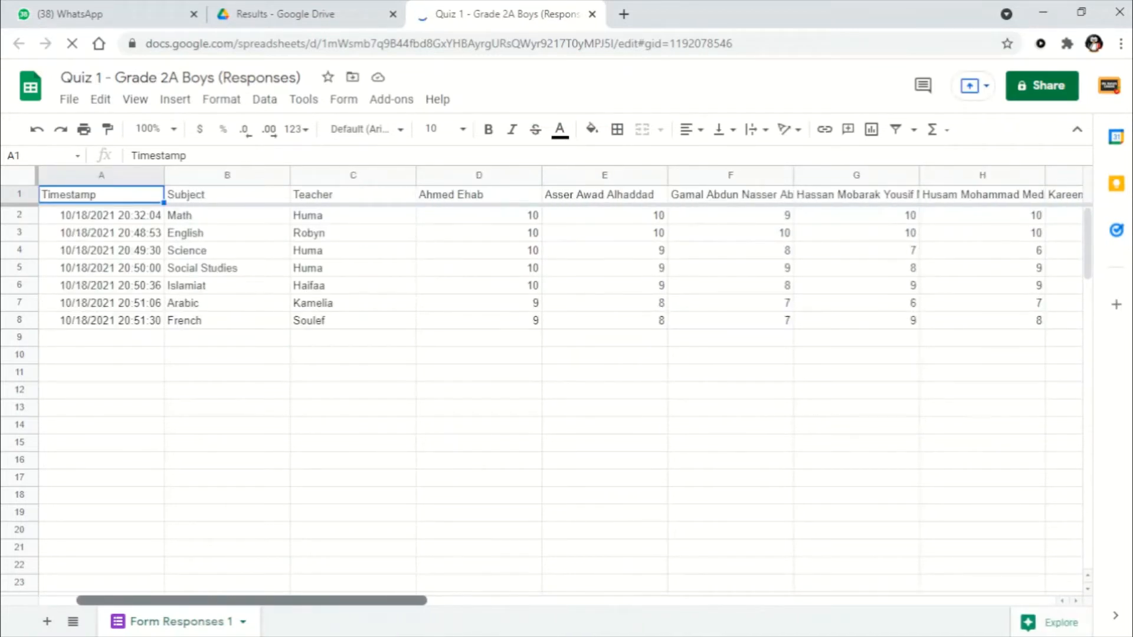
scroll(940, 251, "right", 2)
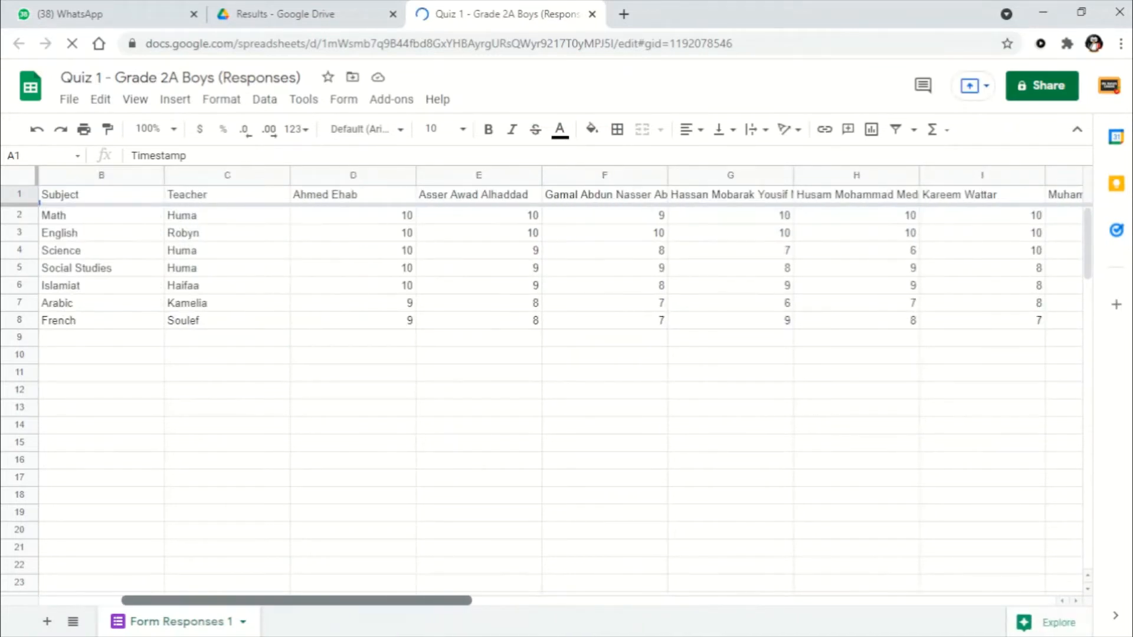
Copy the responses spreadsheet's sharing link and close the sharing settings.
left_click(1044, 89)
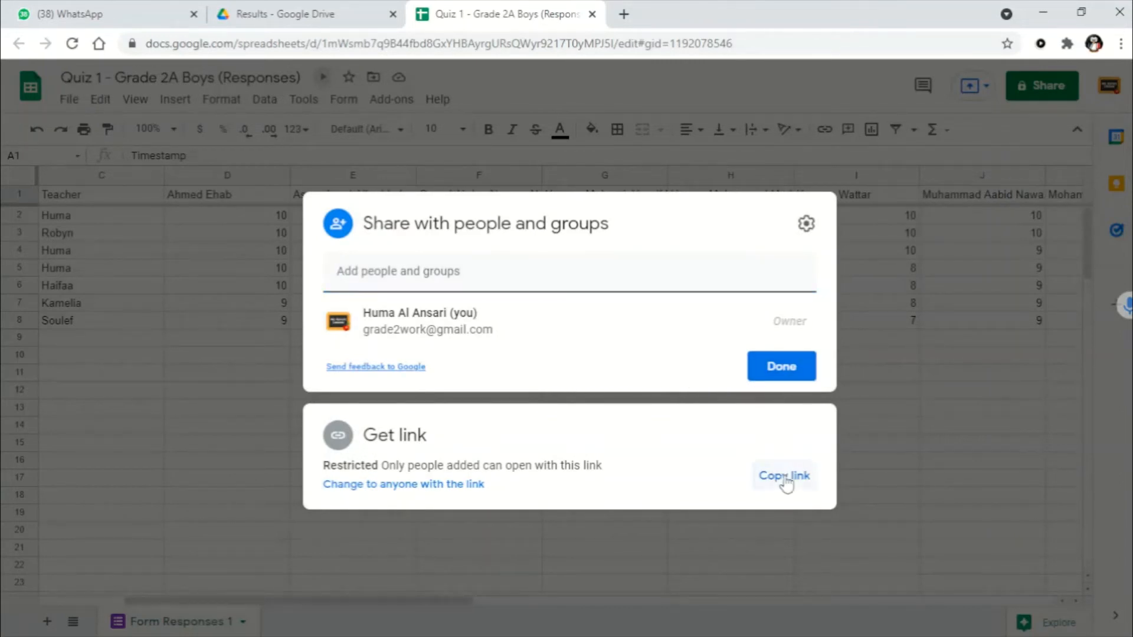
left_click(786, 479)
left_click(782, 367)
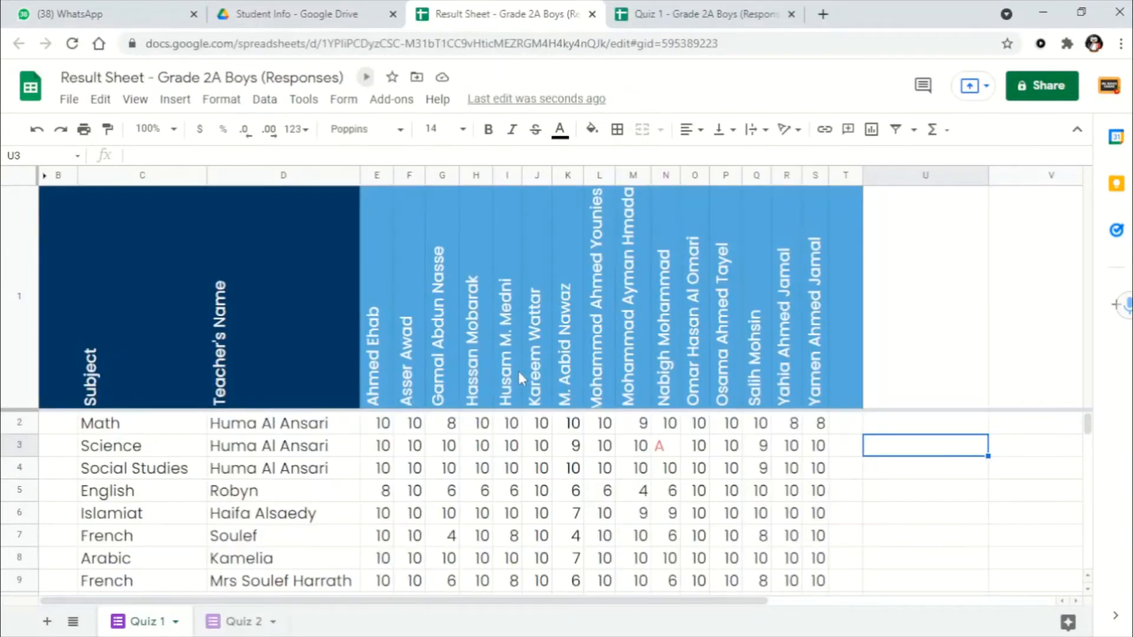
Examine the formatted Quiz 1 results in "Result Sheet - Grade 2A Boys (Responses)" and return to the "Quiz 1 - Grade 2A Boys (Responses)" spreadsheet.
scroll(514, 370, "down", 1)
scroll(512, 370, "up", 1)
scroll(506, 441, "down", 1)
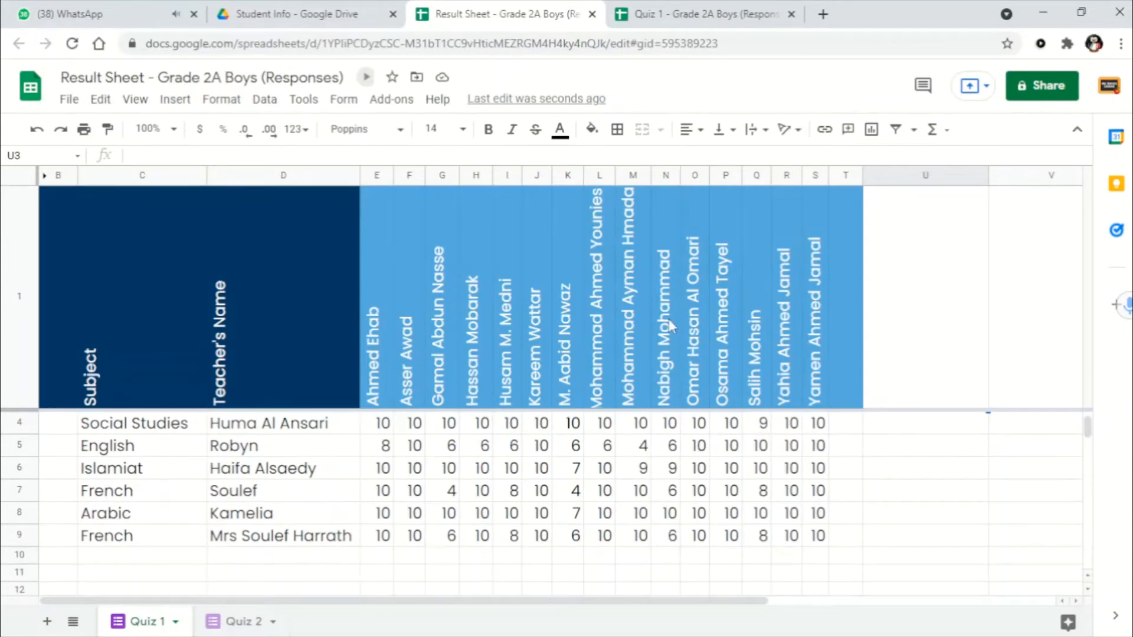
mouse_move(397, 601)
left_mouse_down()
mouse_move(681, 629)
mouse_move(404, 622)
left_mouse_up()
left_click(670, 13)
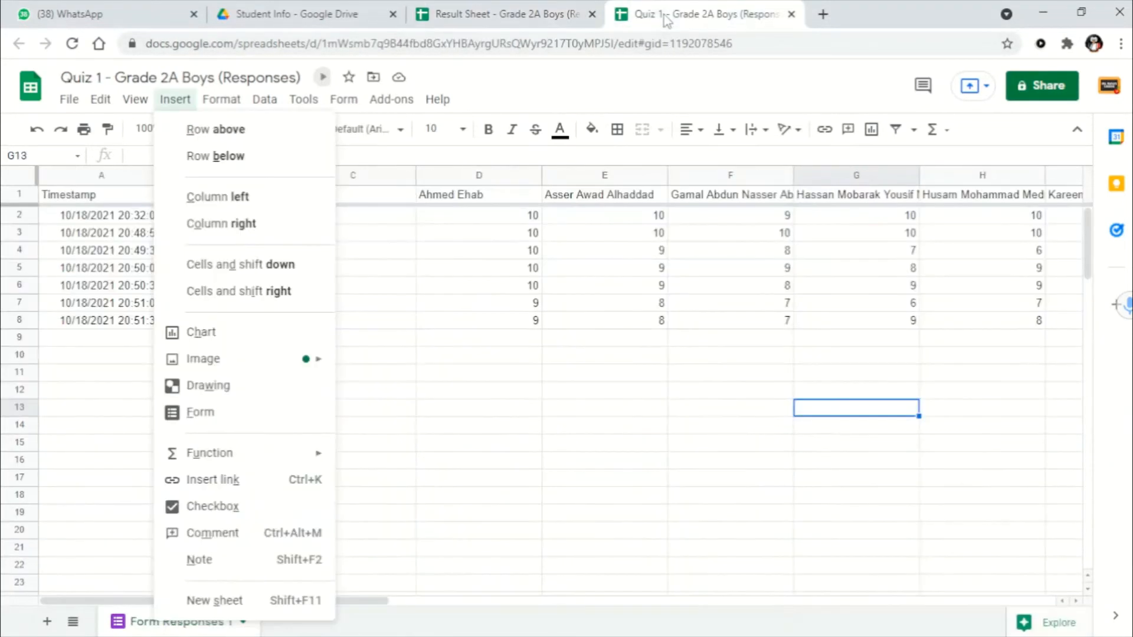
Hide the Timestamp column, column A, in the responses sheet.
left_click(99, 176)
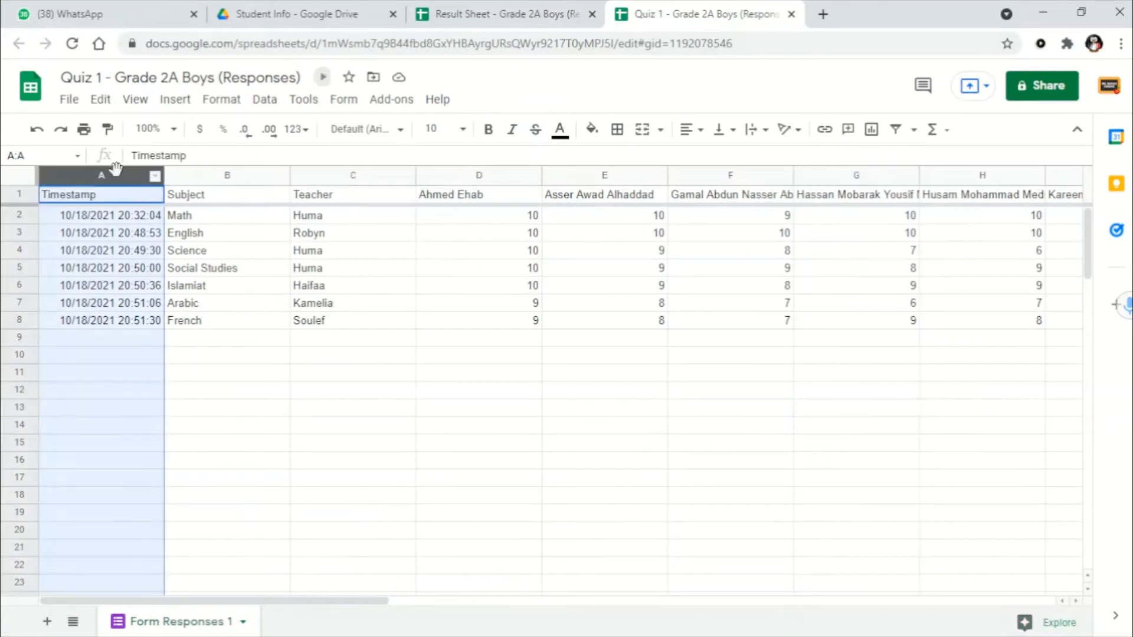
right_click(99, 175)
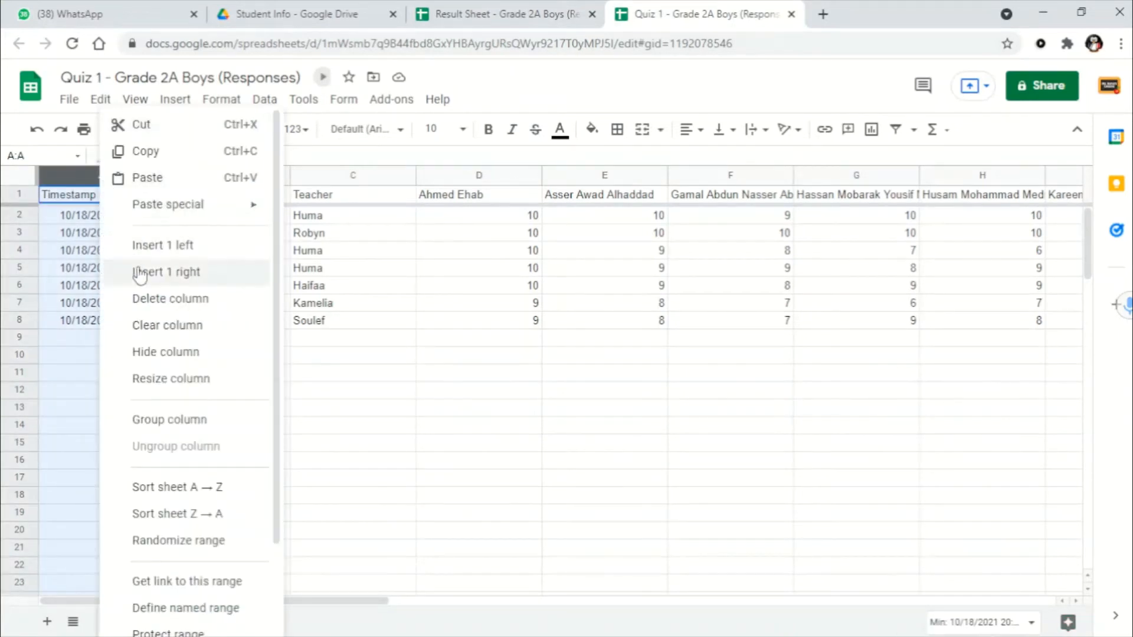
left_click(70, 175)
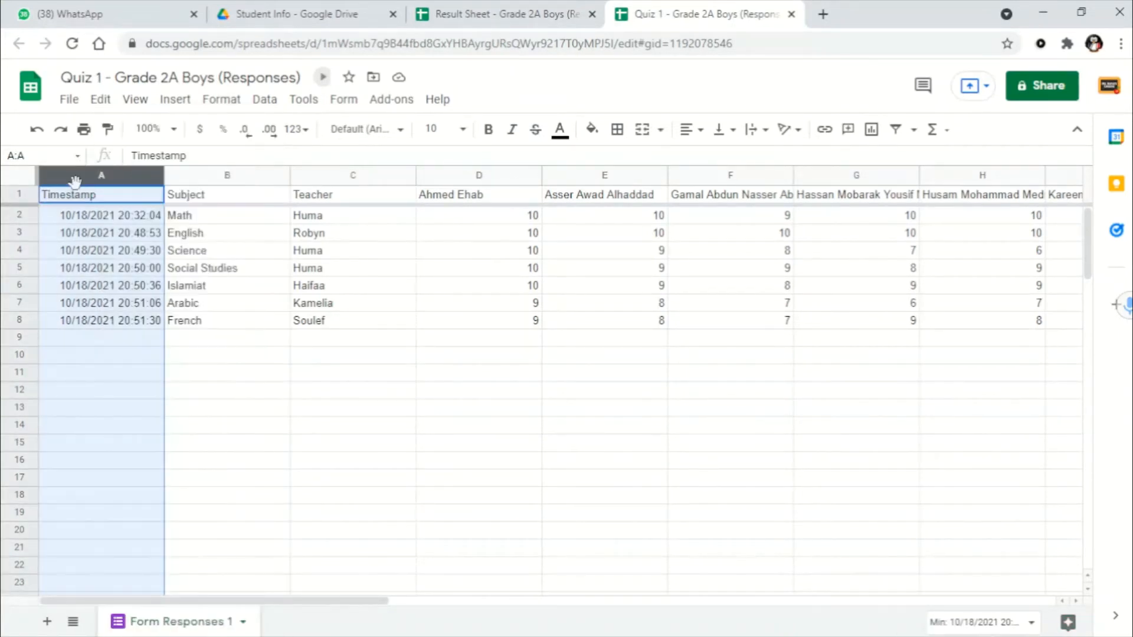
right_click(71, 173)
left_click(71, 173)
right_click(88, 176)
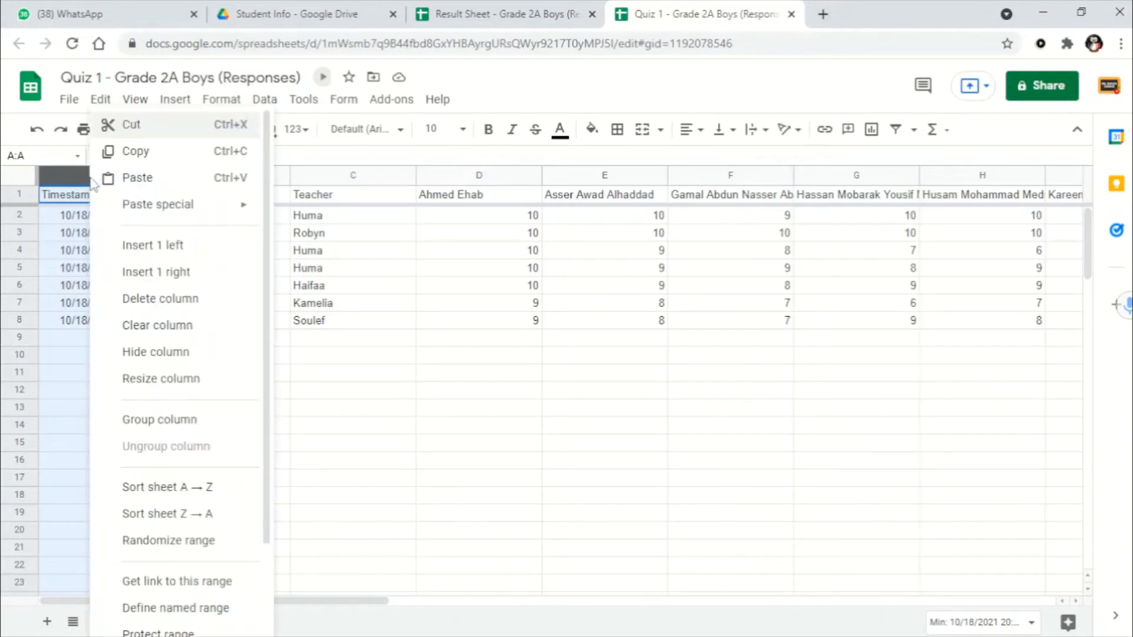
left_click(184, 353)
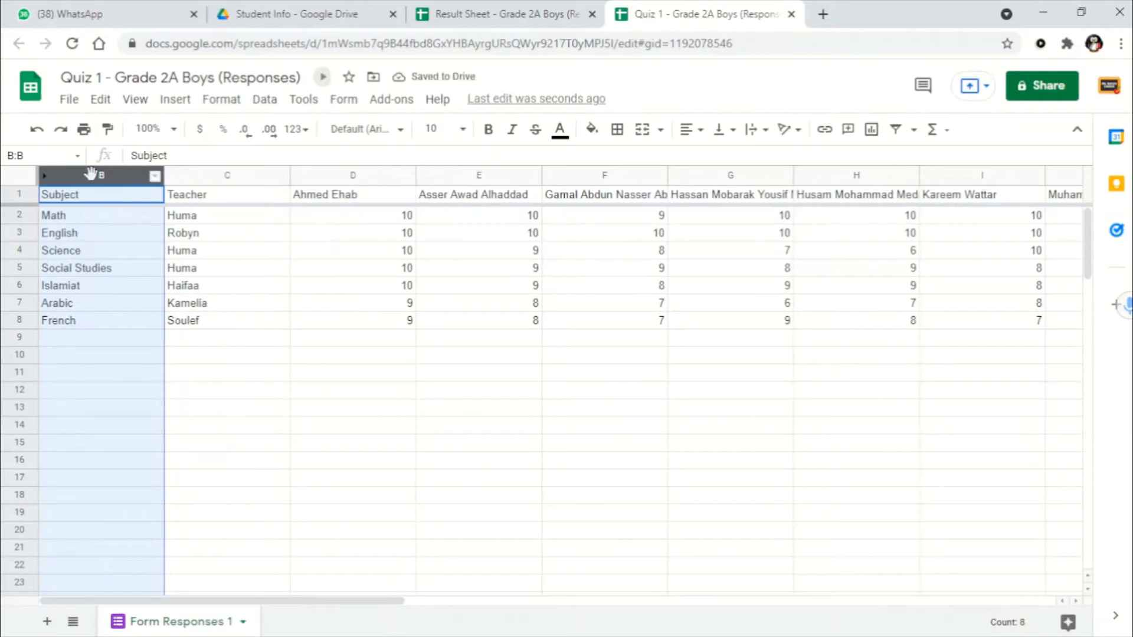
Format the whole responses sheet in the Poppins font at size 14.
left_click(19, 177)
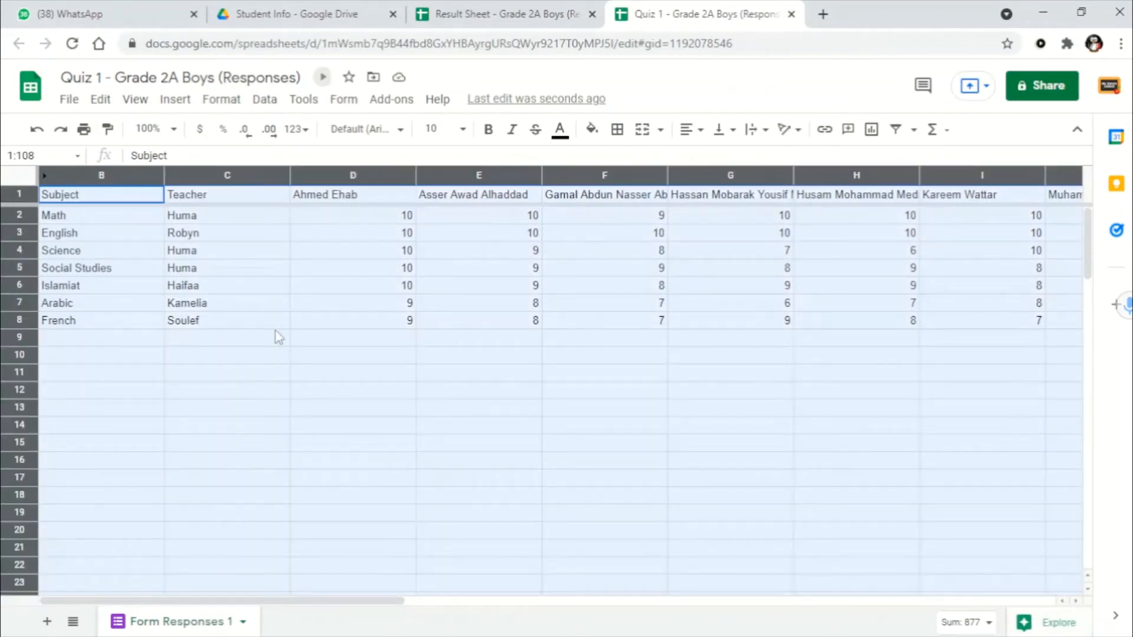
left_click(398, 131)
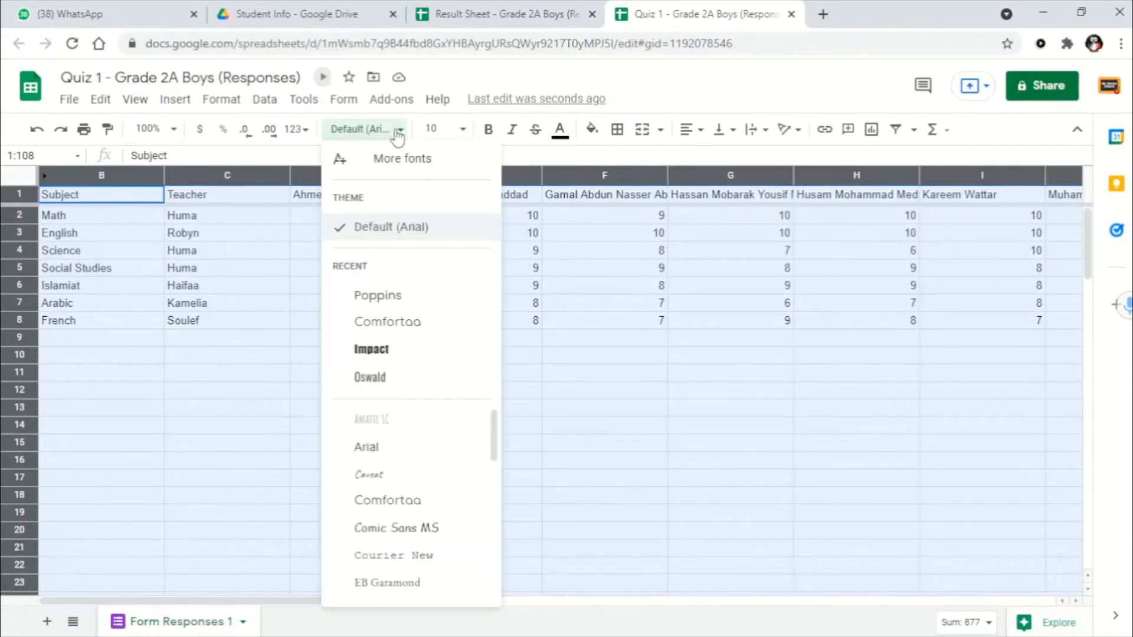
left_click(393, 303)
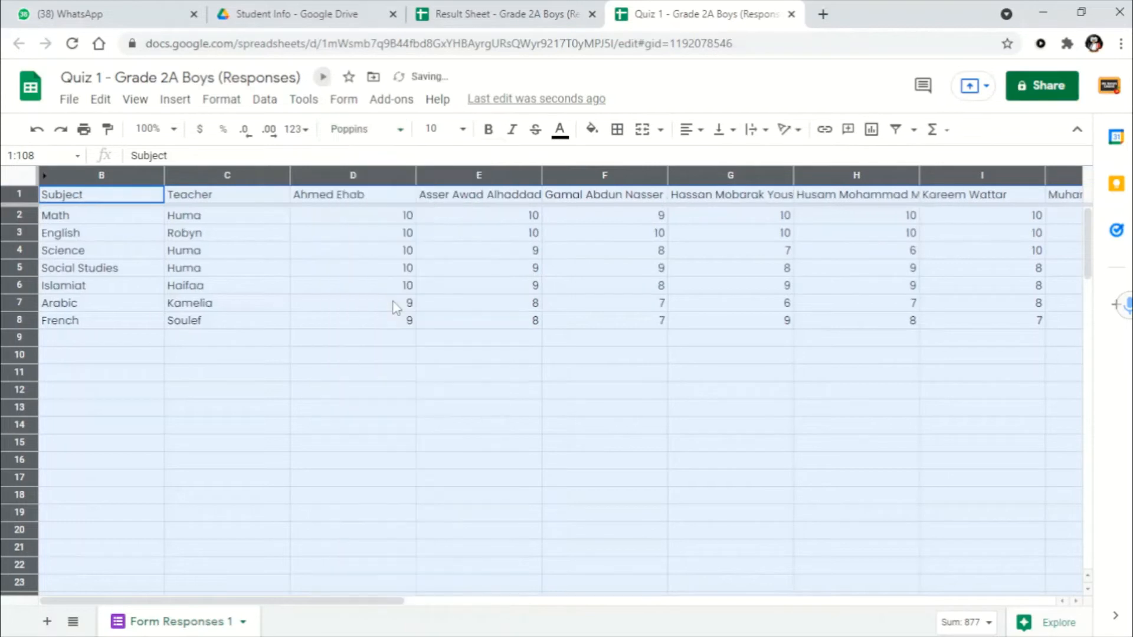
left_click(361, 128)
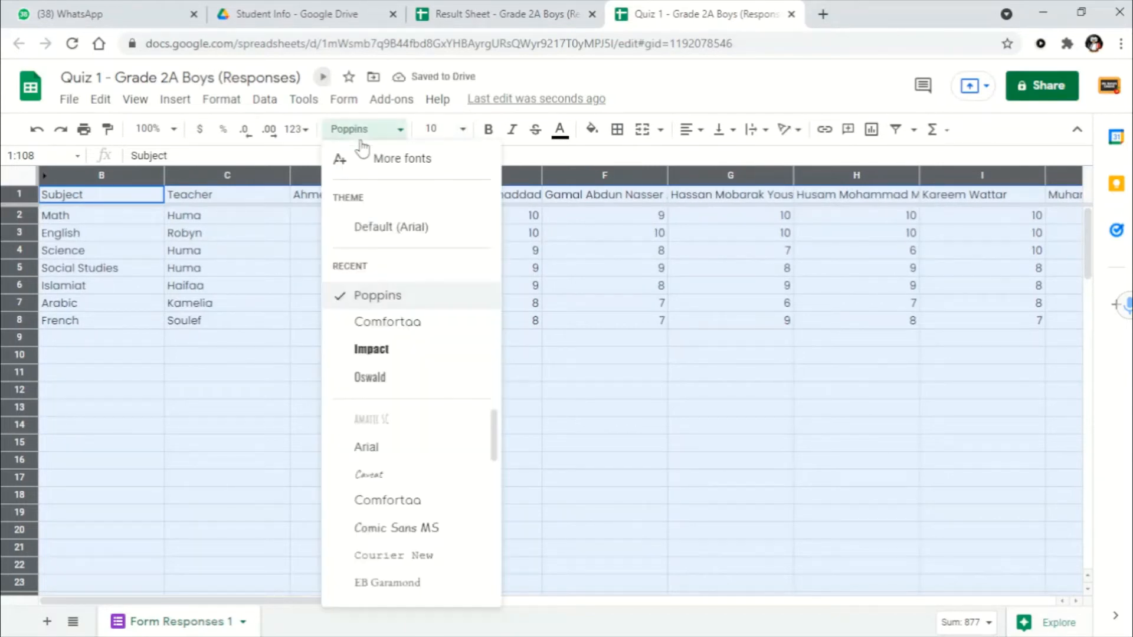
left_click(462, 129)
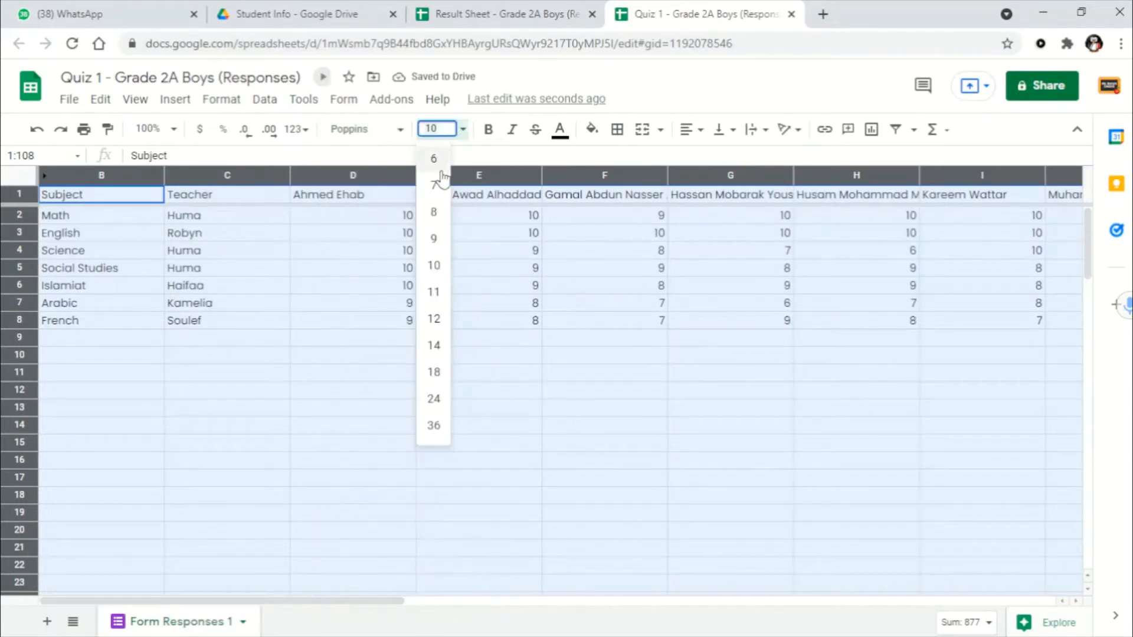
left_click(435, 346)
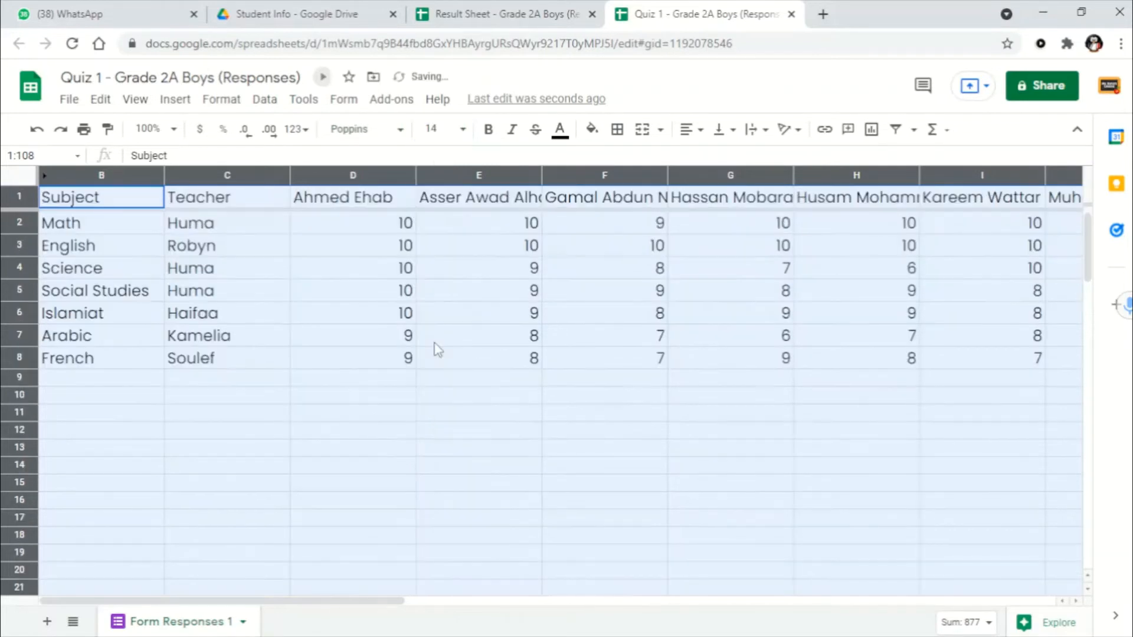
left_click(285, 401)
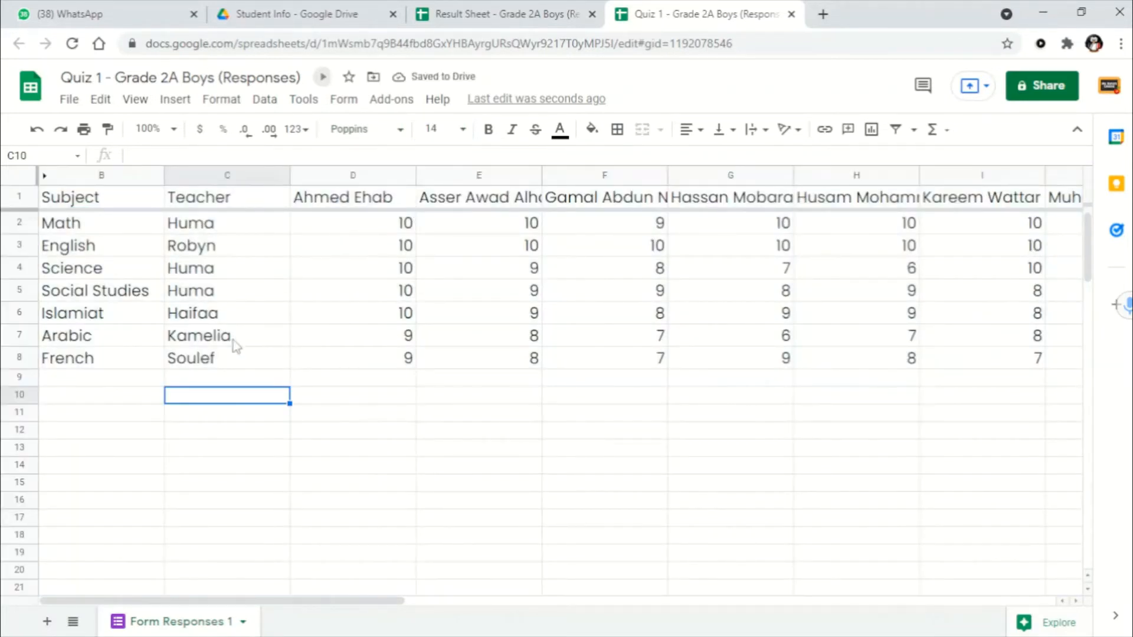
left_click(478, 378)
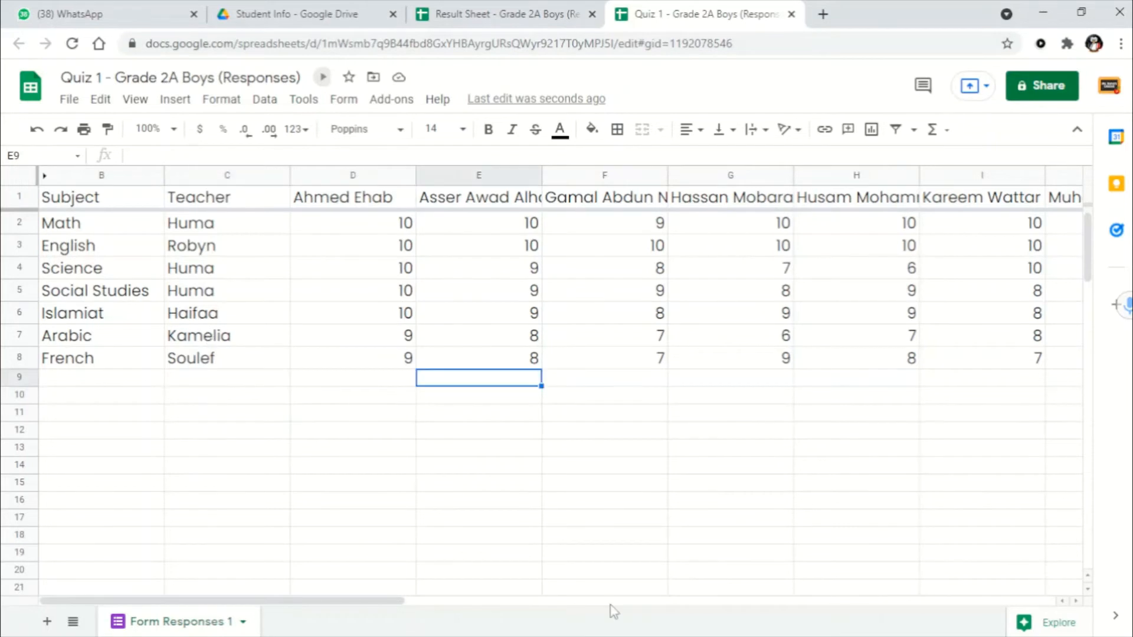
Rotate the header row's text upward with the Rotate up option so the student names stand vertically.
left_click(9, 196)
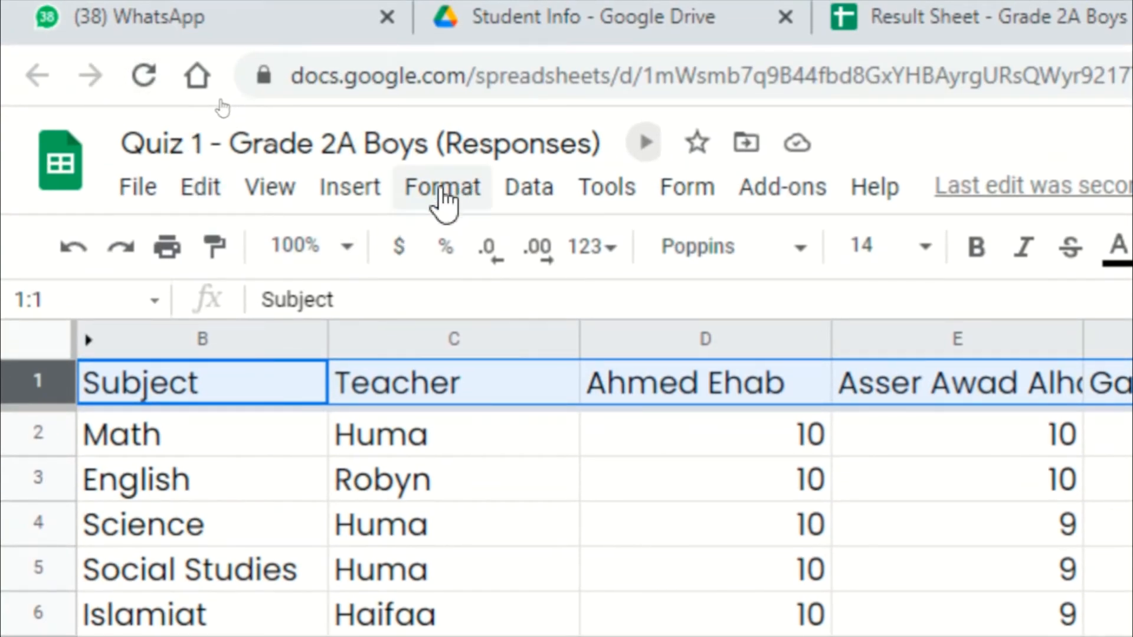
left_click(444, 198)
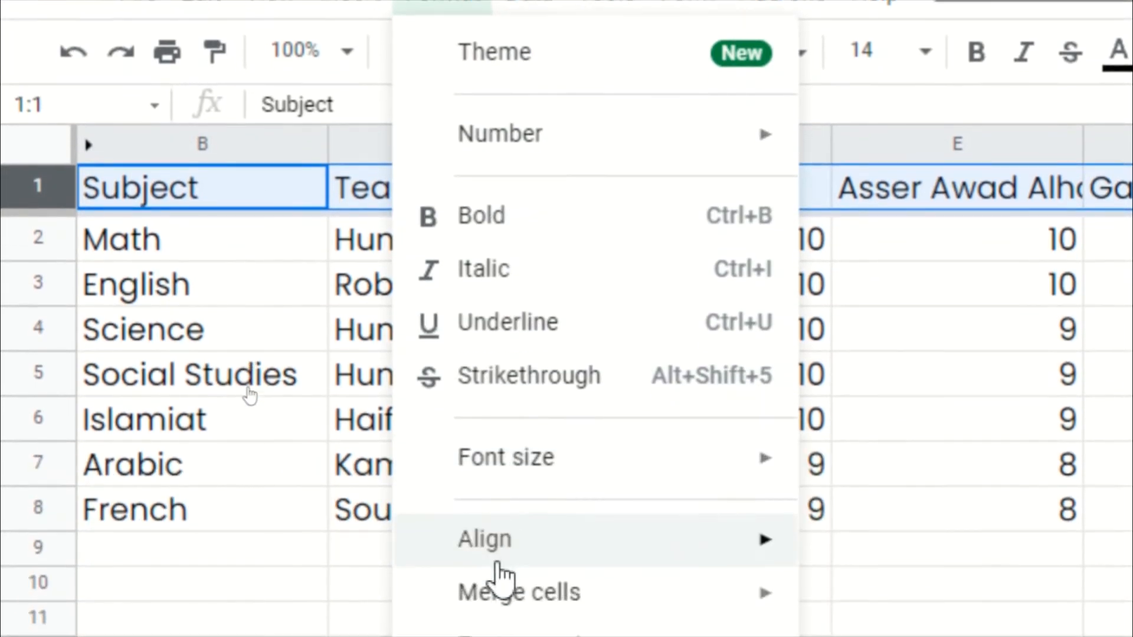
mouse_move(497, 567)
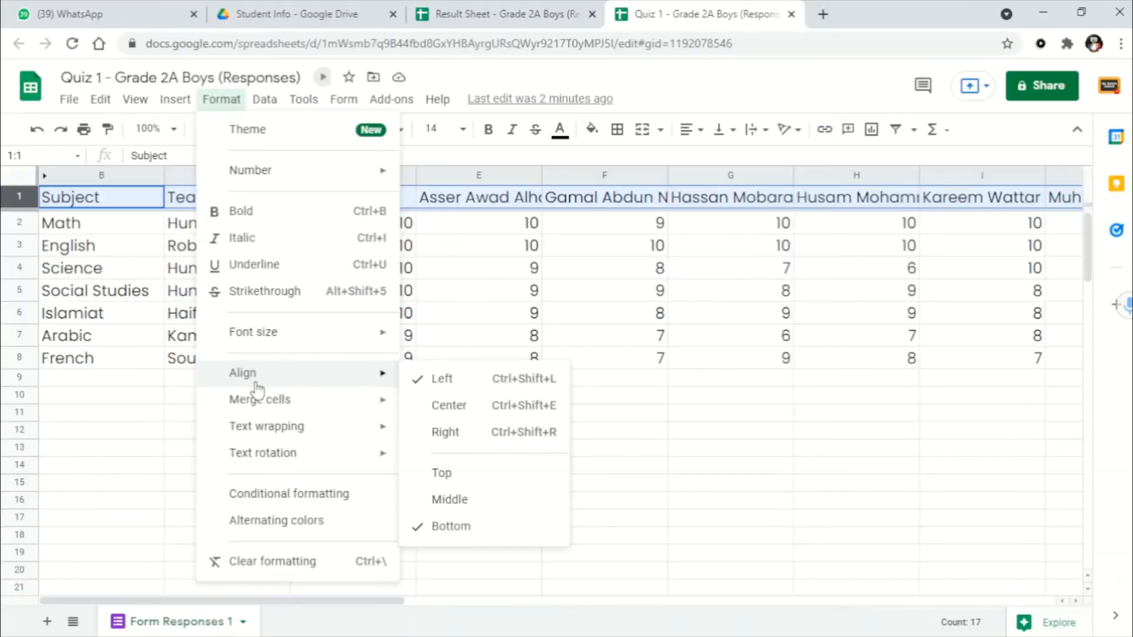
mouse_move(286, 434)
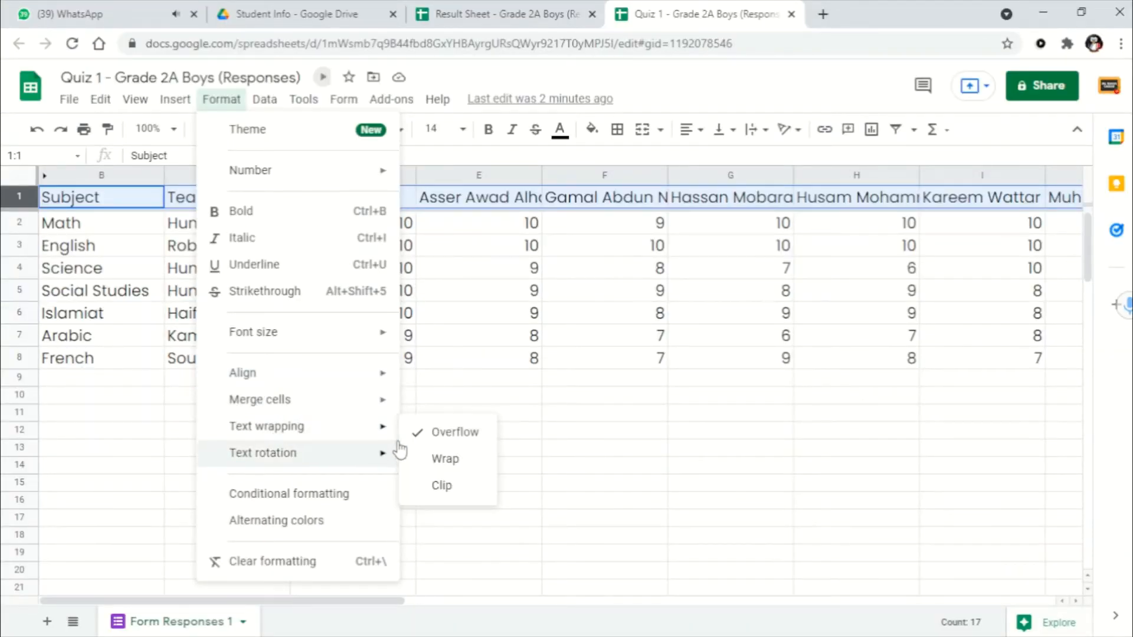
mouse_move(398, 451)
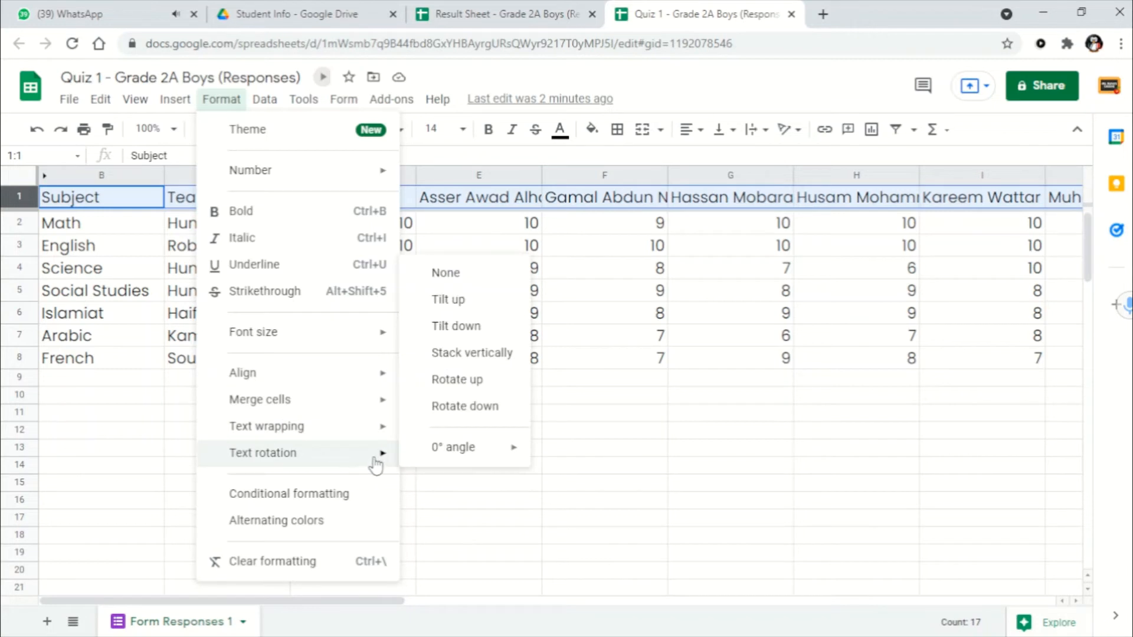
left_click(476, 382)
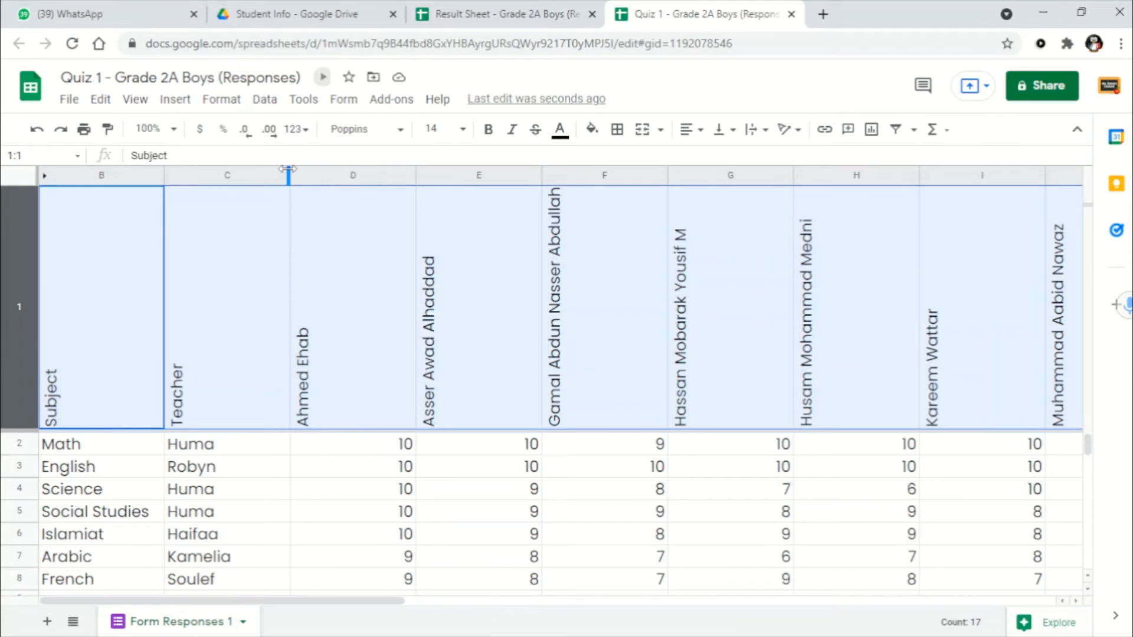
Narrow the Teacher column and fit student columns D to R to their contents, widening columns D to G slightly.
left_click_drag(288, 169, 235, 171)
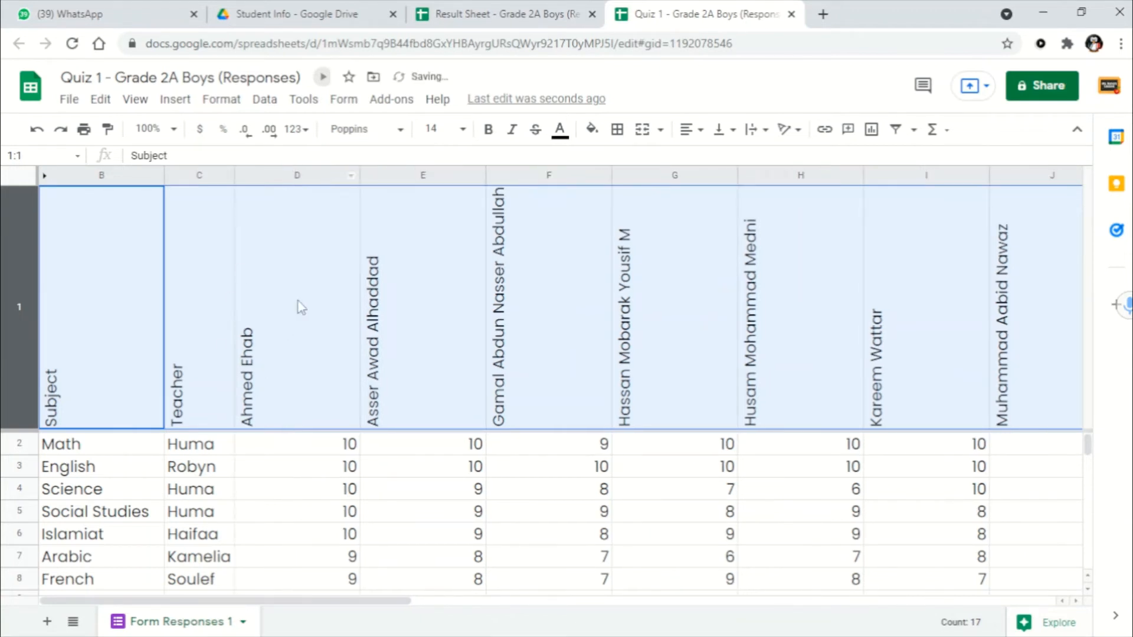
double_click(359, 171)
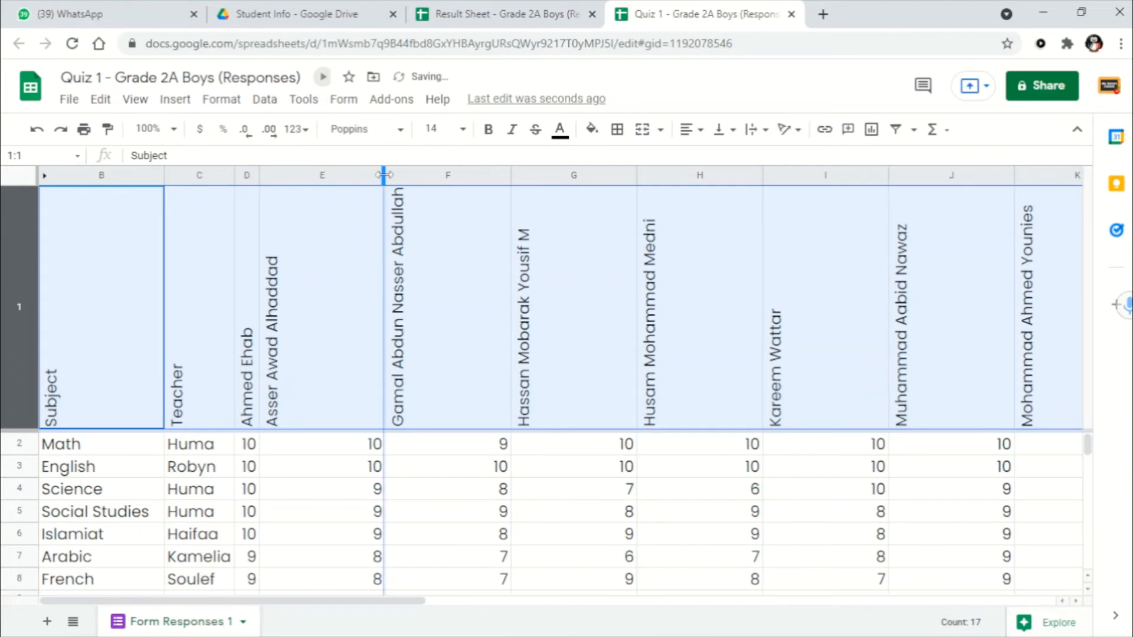
double_click(383, 174)
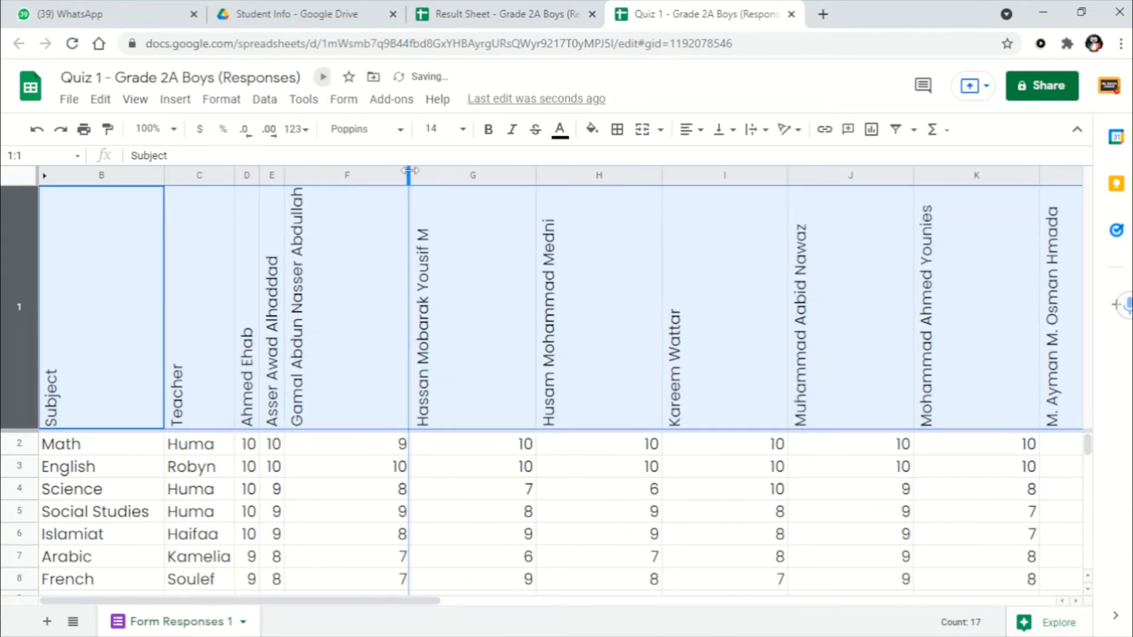
double_click(409, 171)
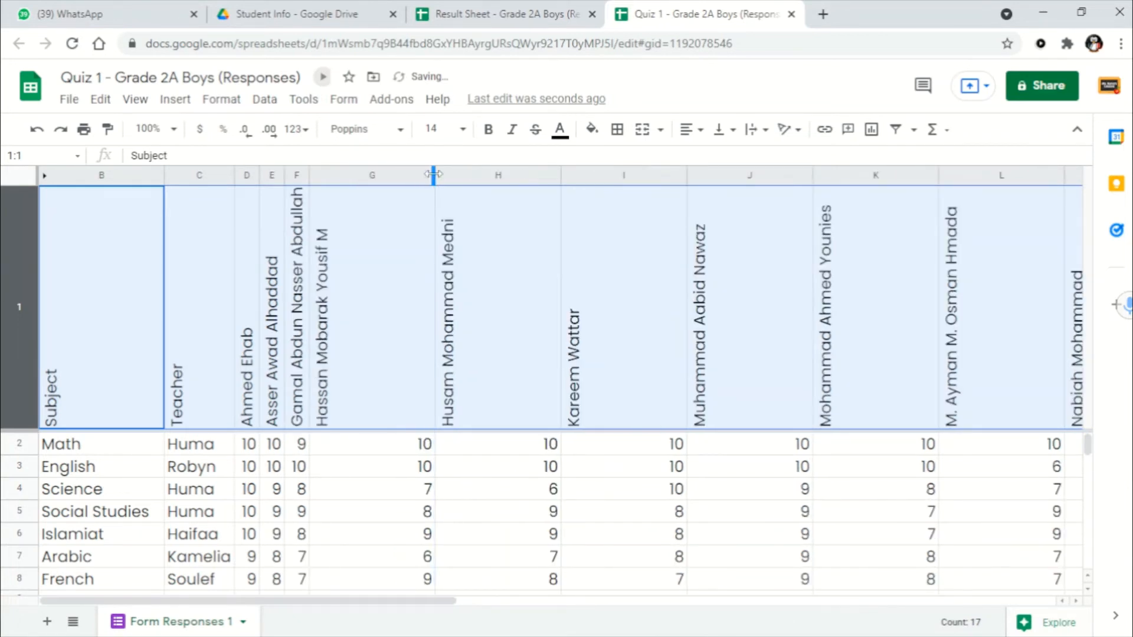
double_click(433, 174)
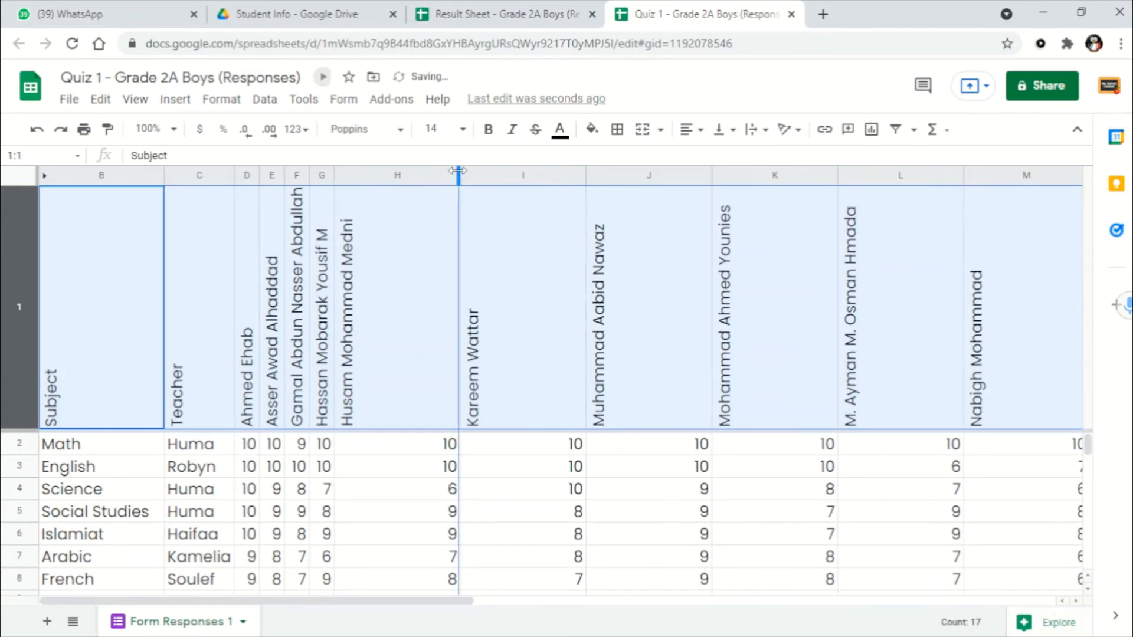
double_click(458, 171)
double_click(485, 173)
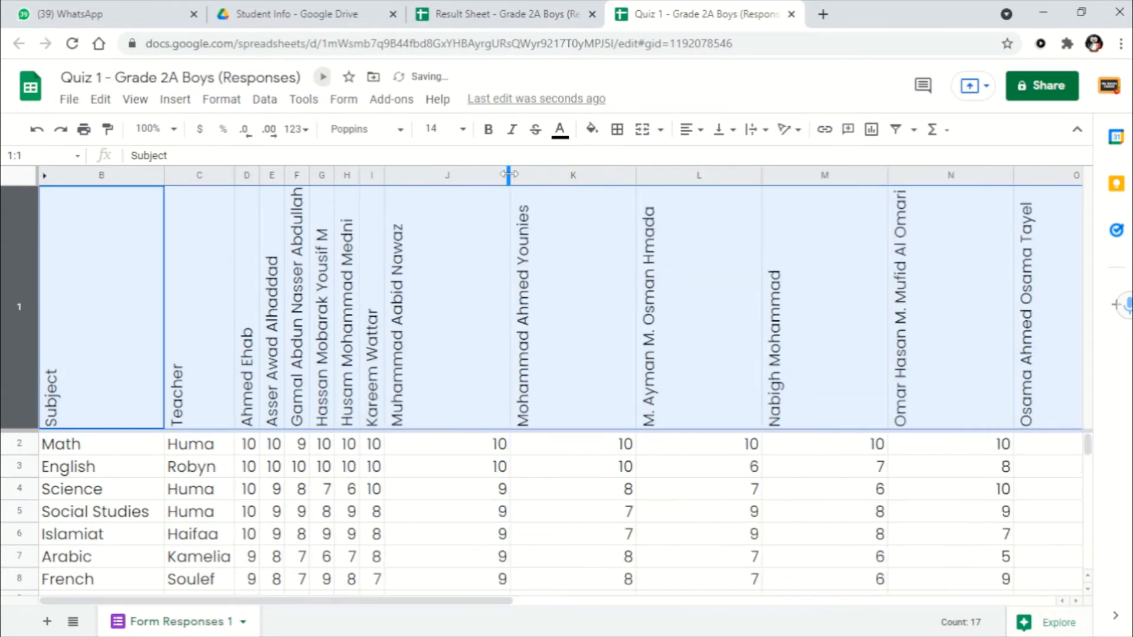
double_click(509, 174)
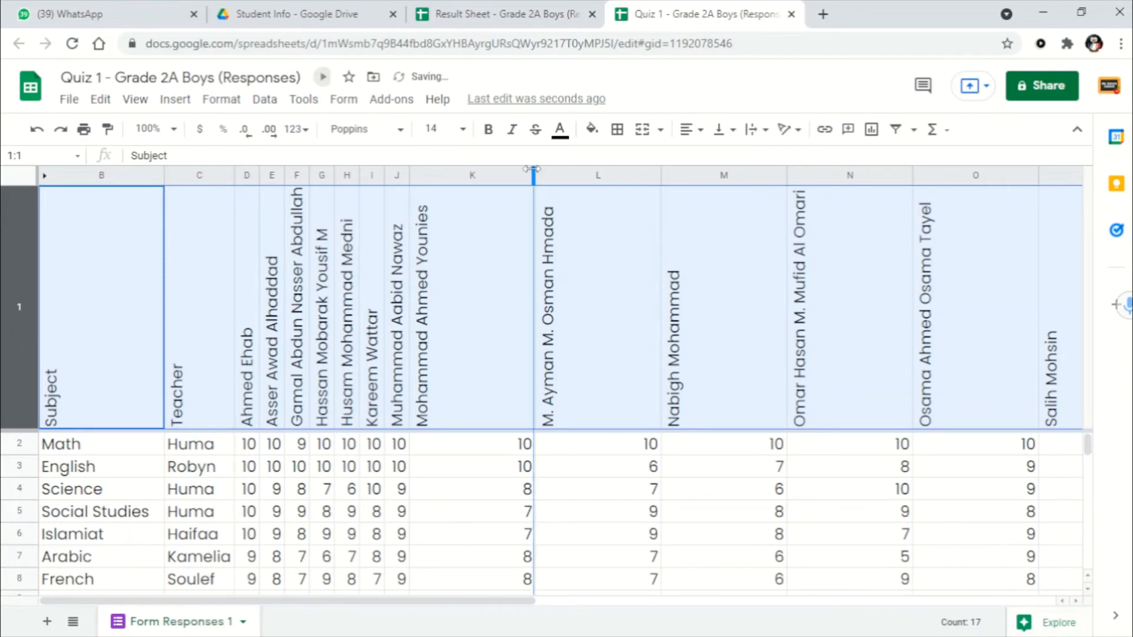
double_click(535, 176)
double_click(558, 168)
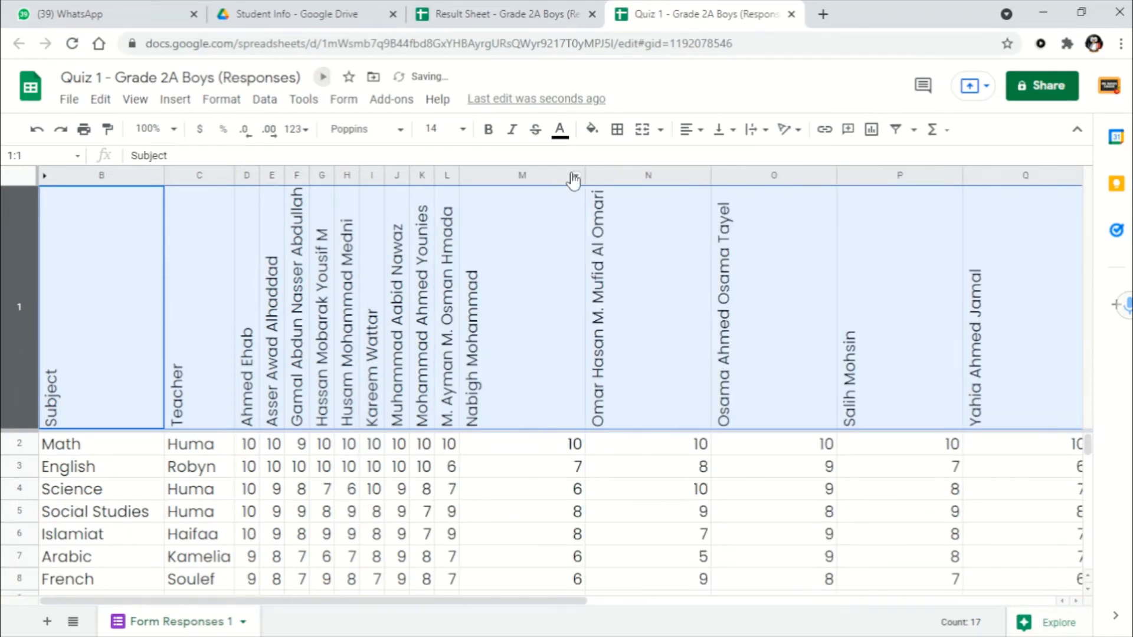
double_click(584, 174)
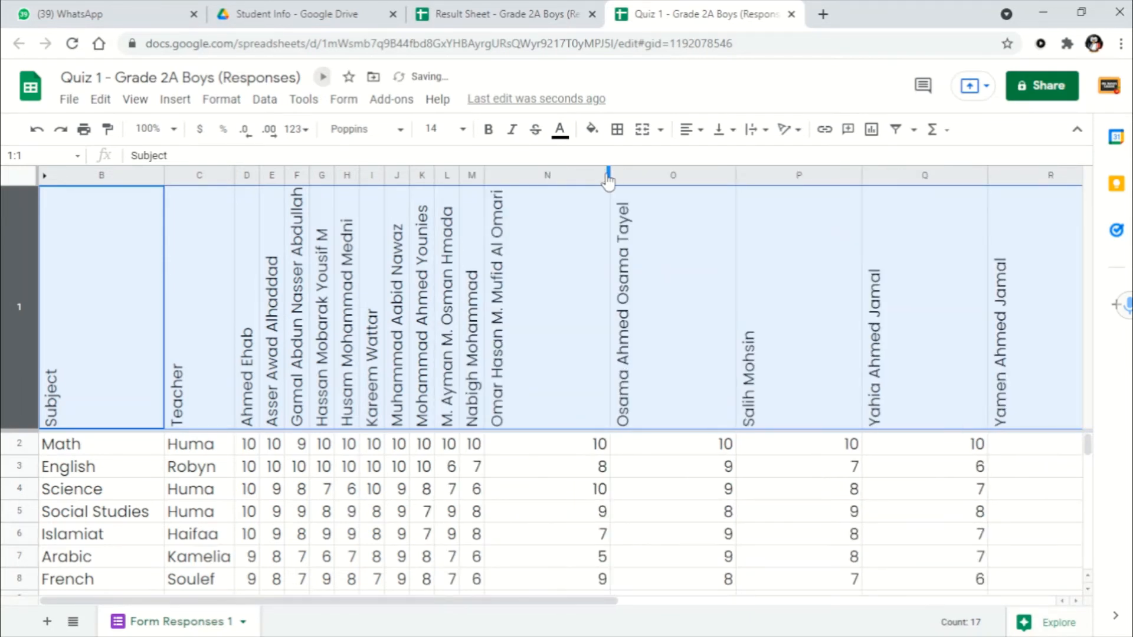
double_click(610, 173)
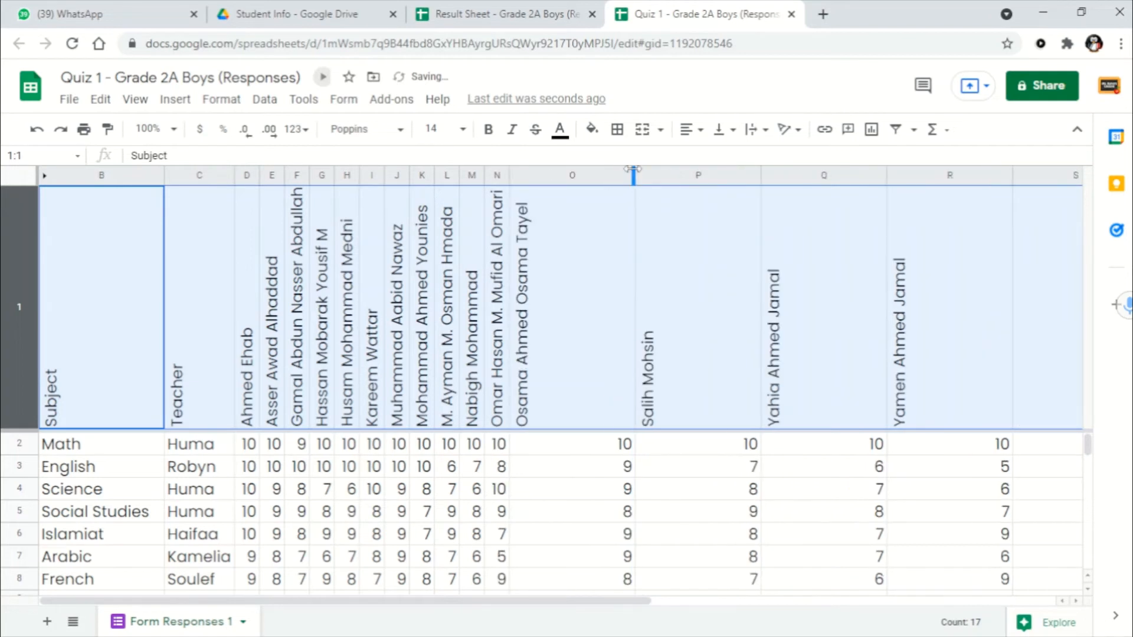
double_click(635, 175)
double_click(659, 175)
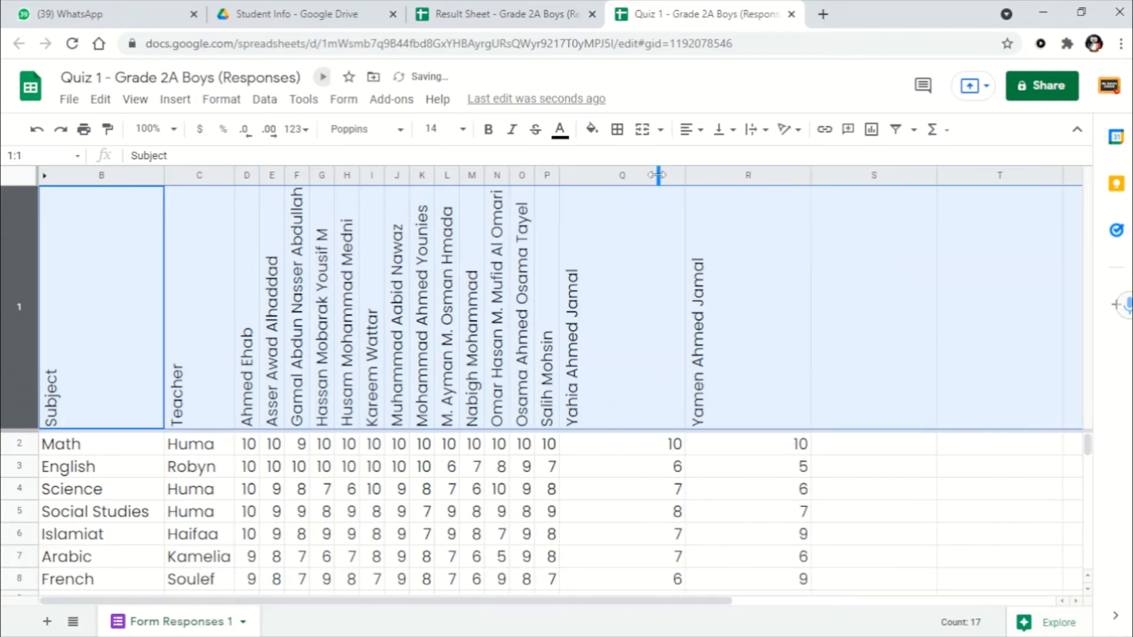
double_click(683, 174)
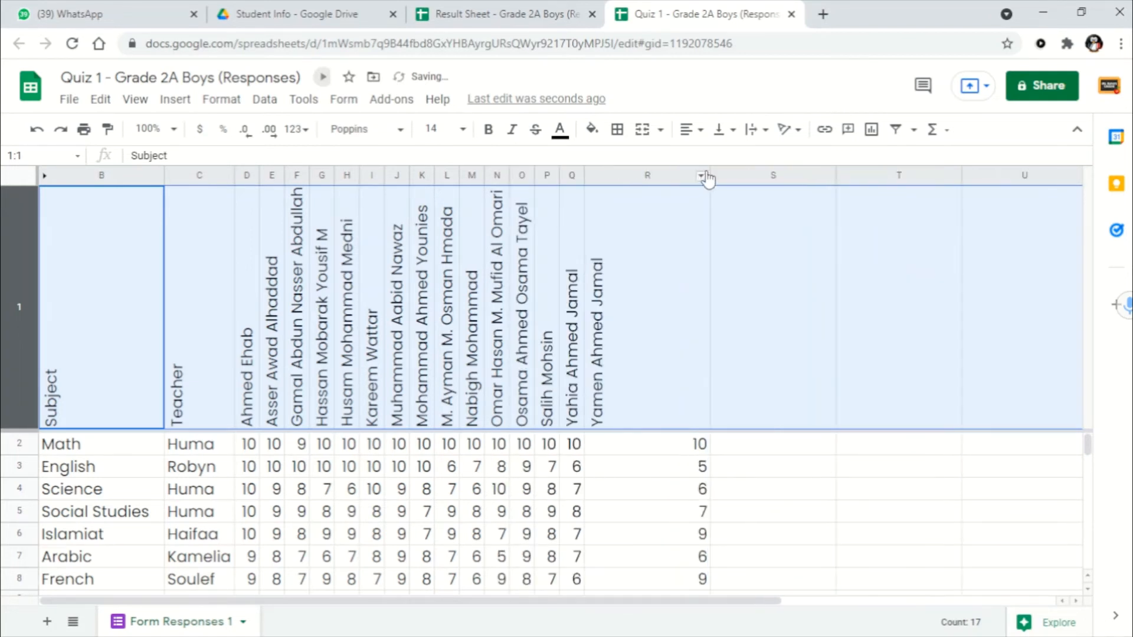
double_click(709, 175)
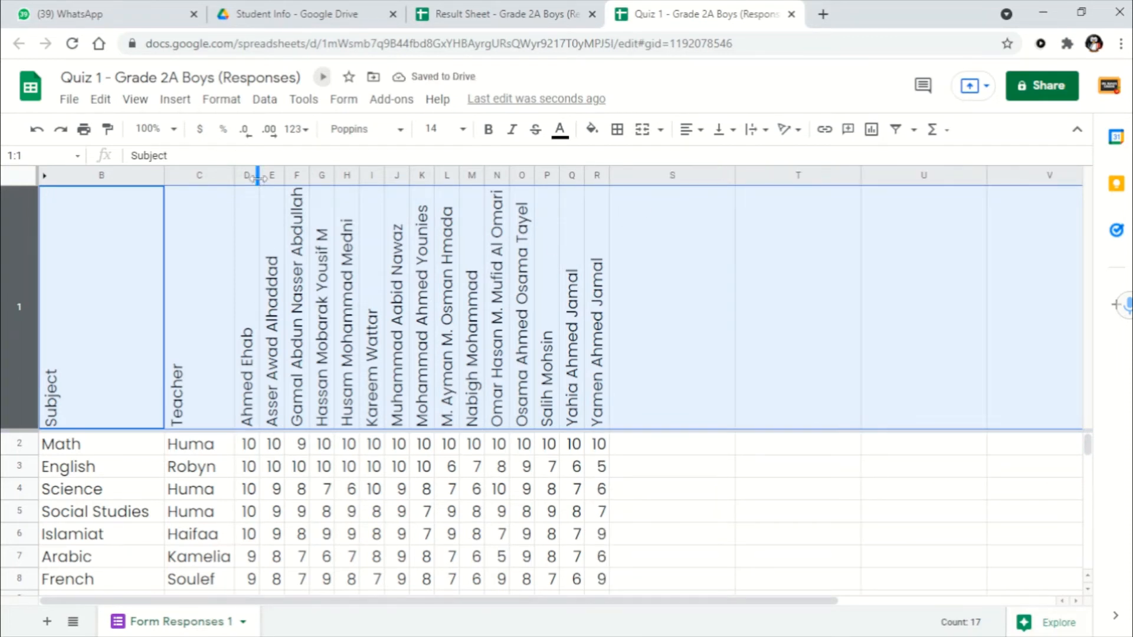
left_click_drag(258, 175, 375, 175)
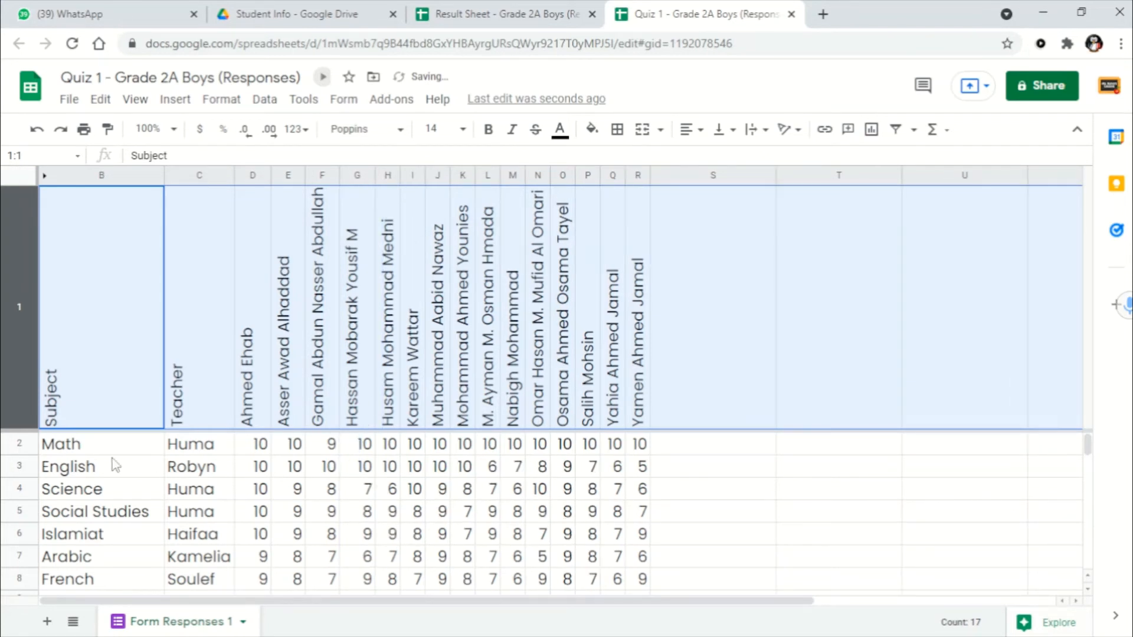
Fill the Subject and Teacher header cells, B1:C1, with dark blue.
left_click_drag(76, 411, 202, 386)
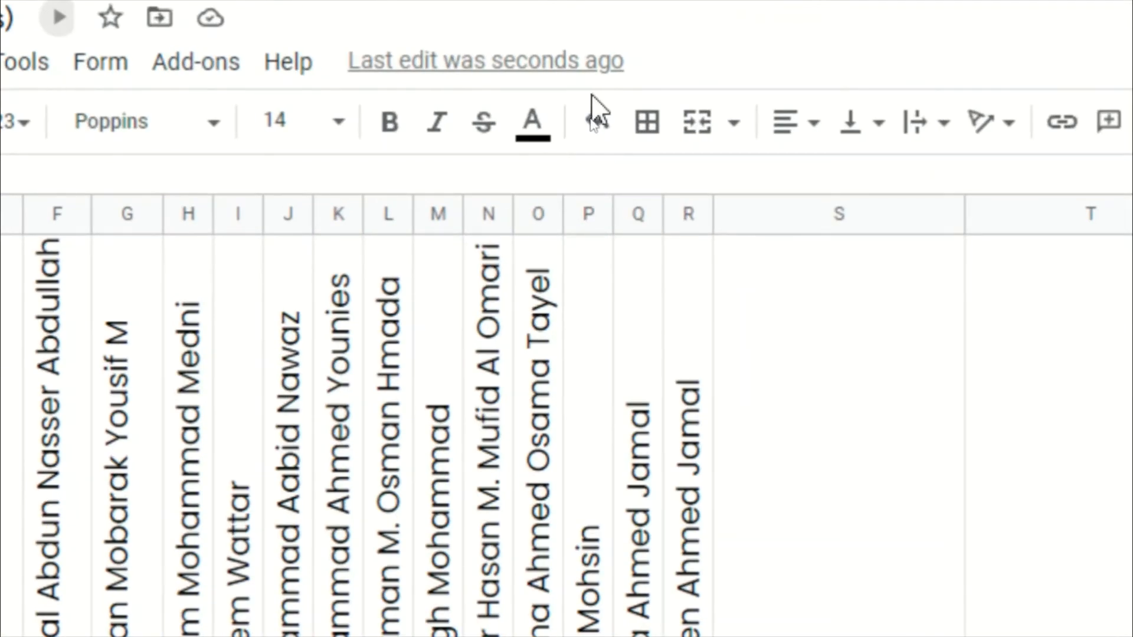
left_click(597, 121)
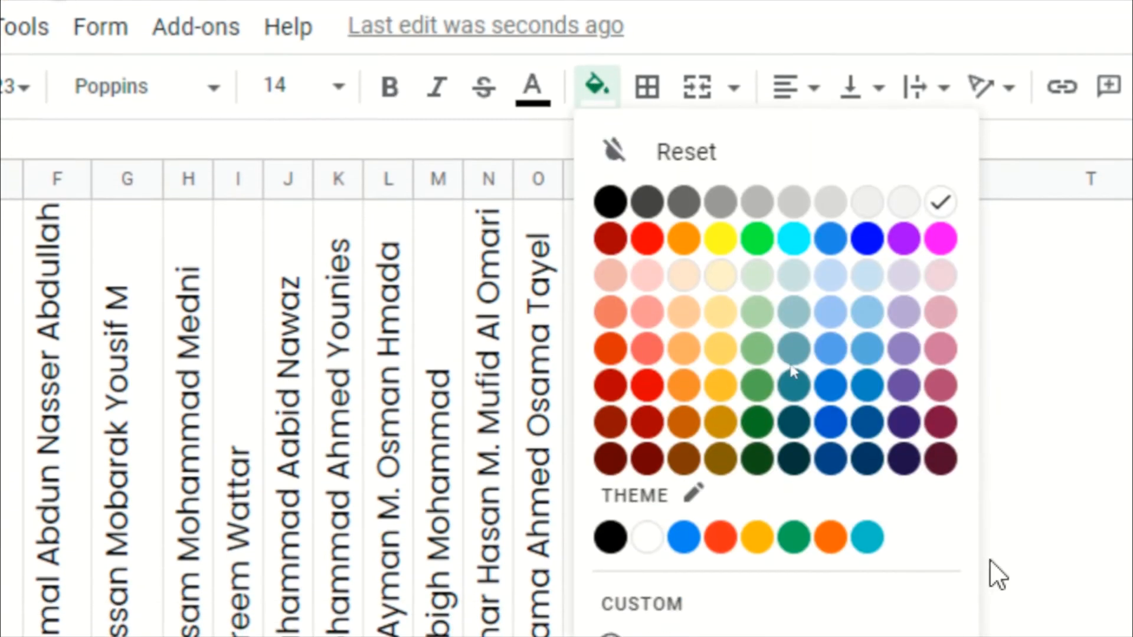
left_click(867, 459)
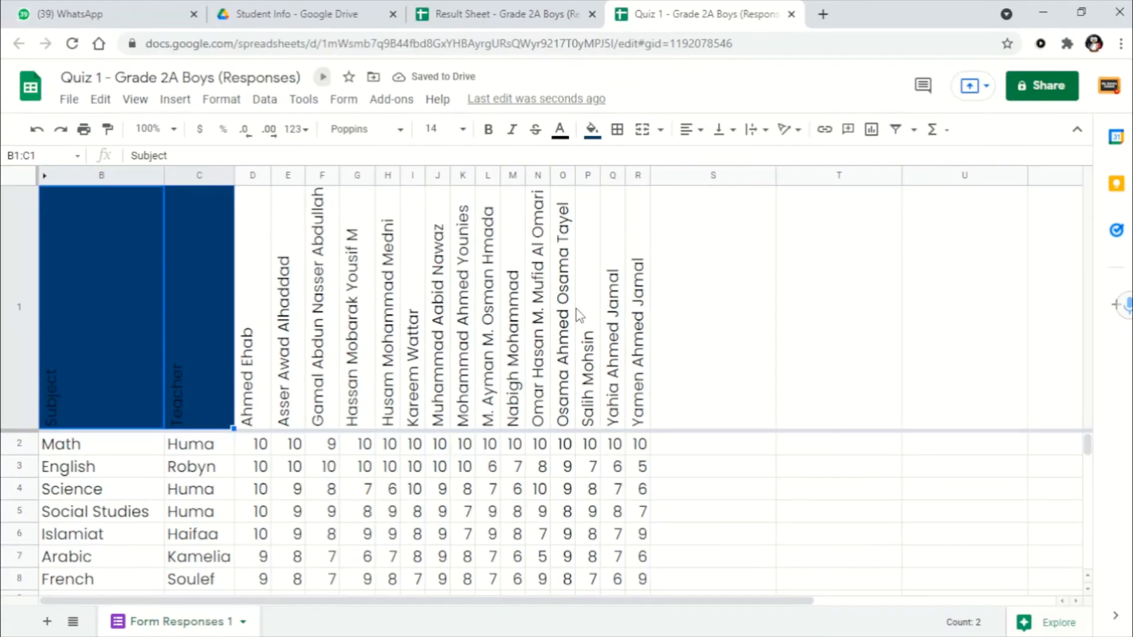
Fill the student name header cells, D1:R1, with light blue.
left_click(263, 375)
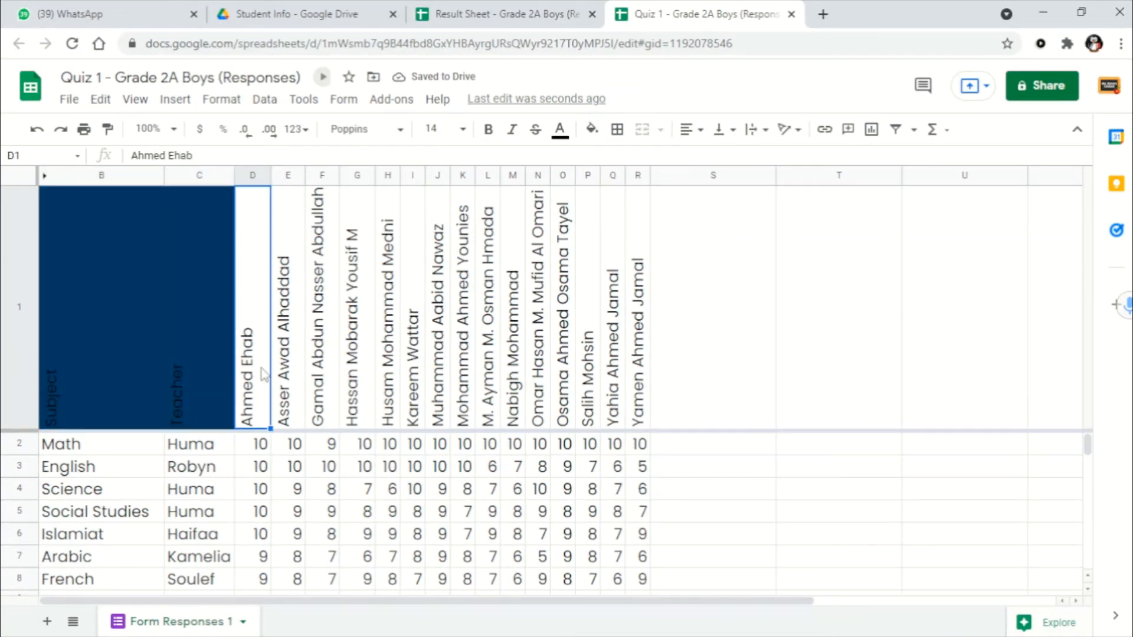
key("shift+Right")
key("shift+Right")
key("shift+Right")
key("shift+Right")
key("shift+Right")
key("shift+Right")
key("shift+Right")
key("shift+Right")
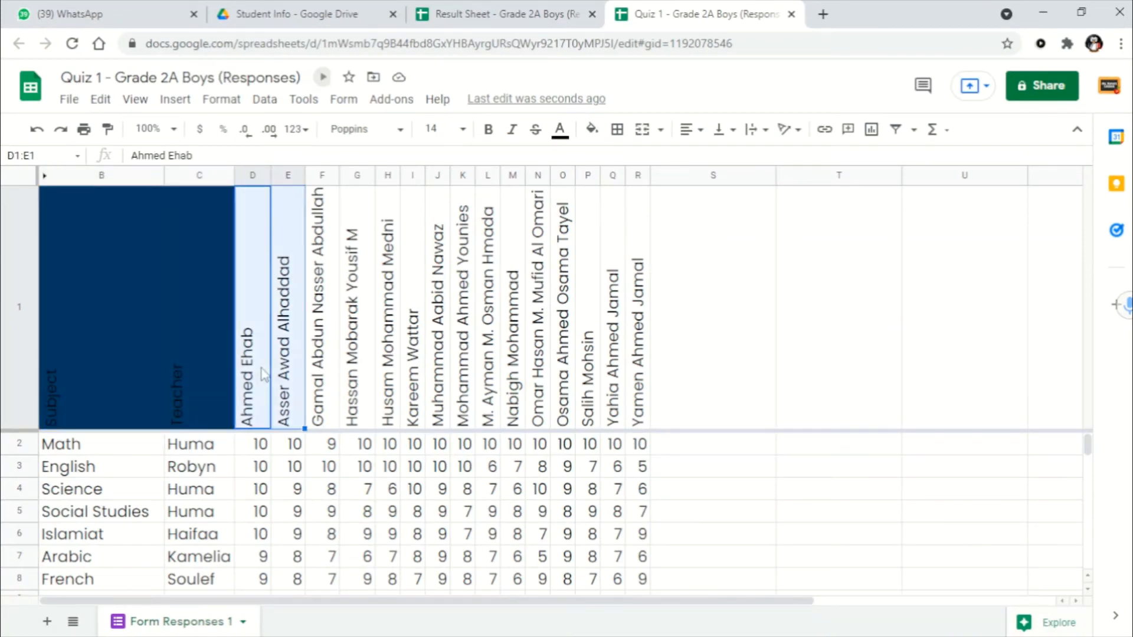
key("shift+Right")
key("shift+Right")
key("shift+Right")
key("shift+Right")
key("shift+Right")
key("shift+Right")
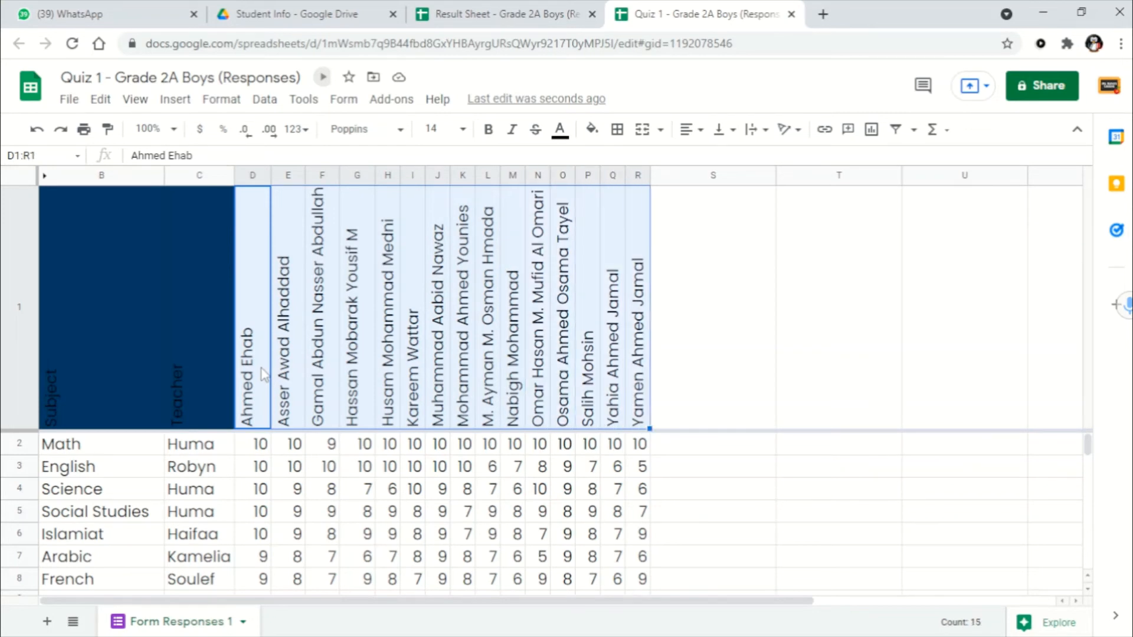
left_click(246, 368)
left_click_drag(246, 369, 620, 365)
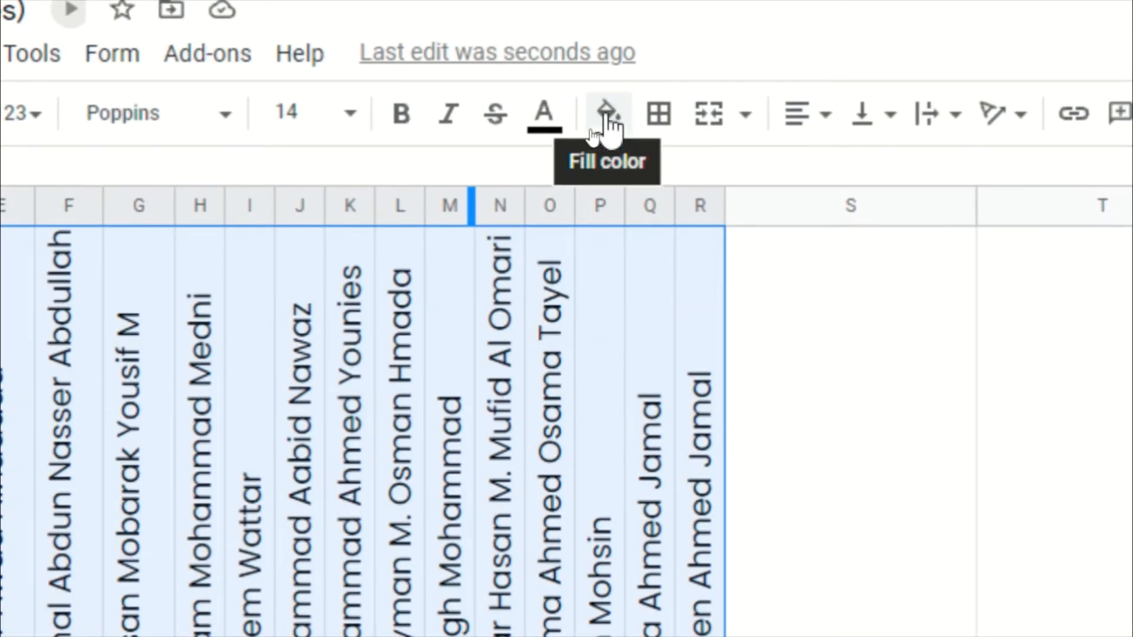
left_click(608, 141)
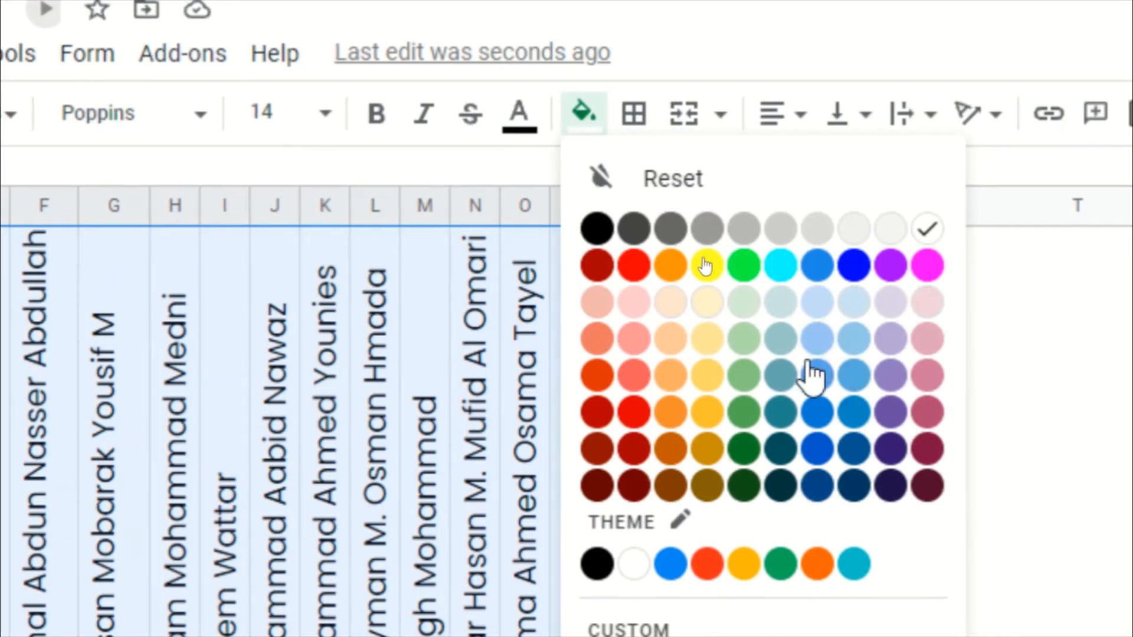
left_click(855, 414)
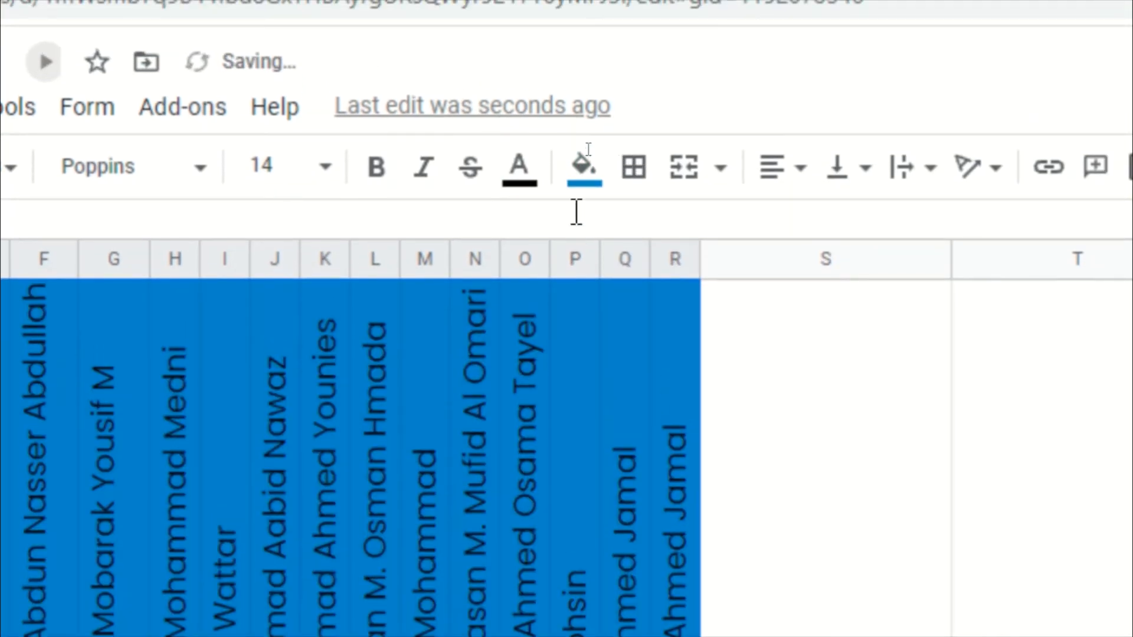
left_click(584, 160)
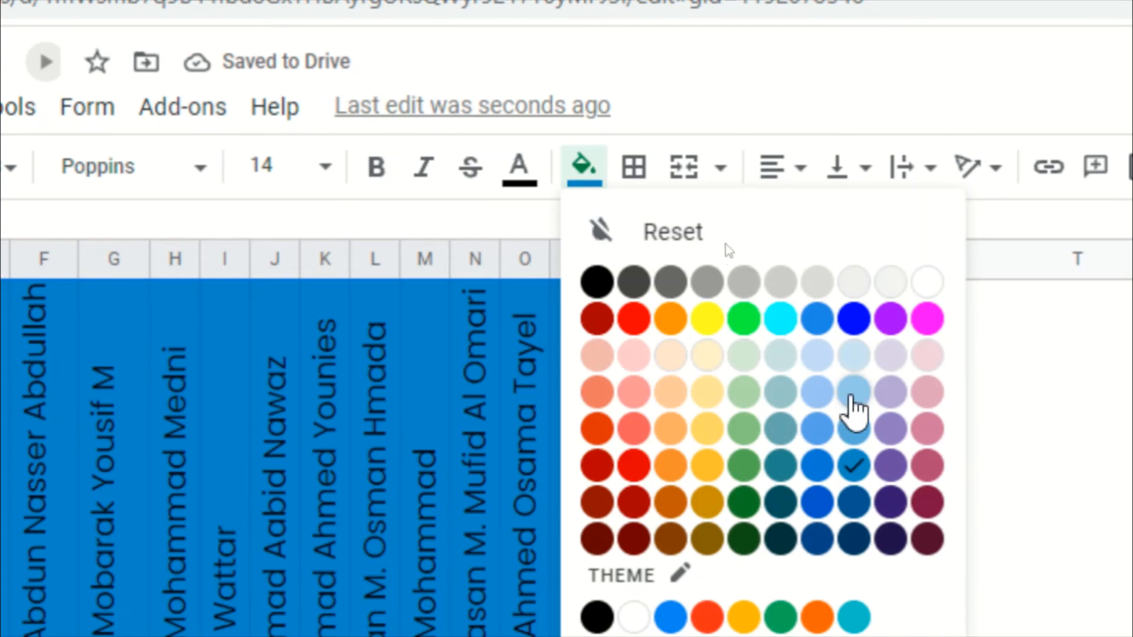
left_click(854, 408)
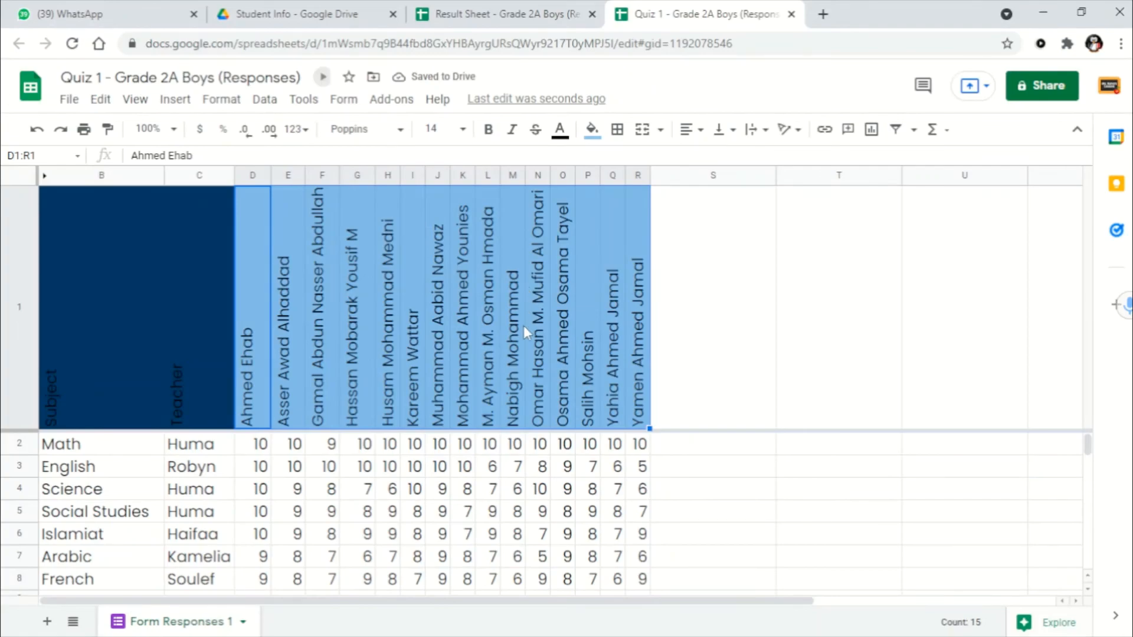
Set the text colour of the Subject and Teacher header cells to white.
left_click(445, 560)
left_click(194, 352)
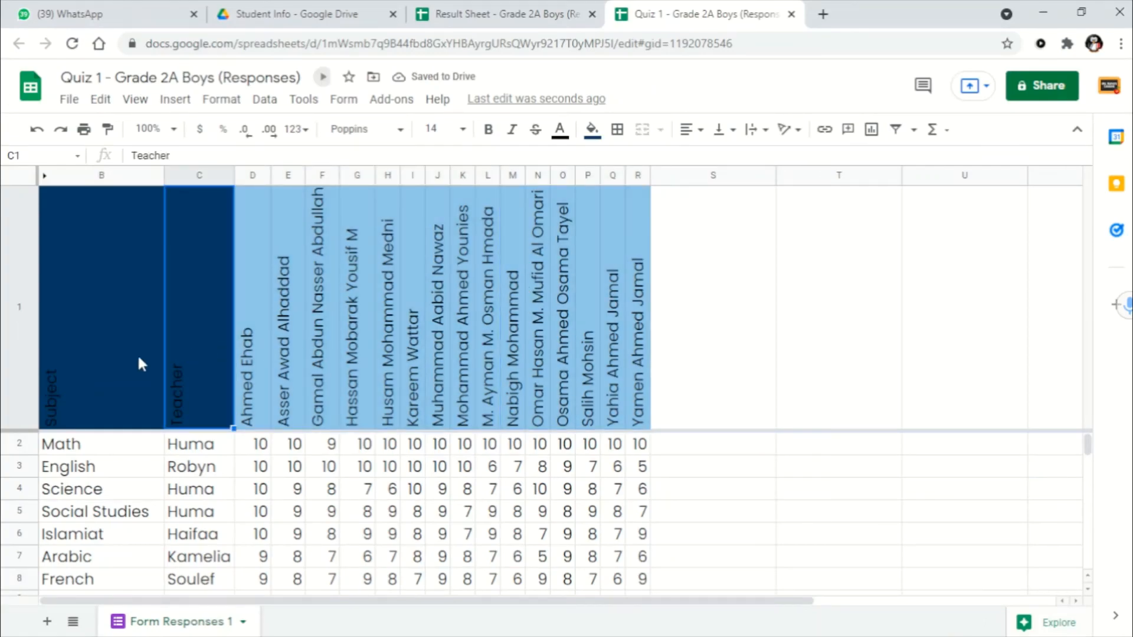
left_click(92, 369)
left_click_drag(150, 370, 172, 374)
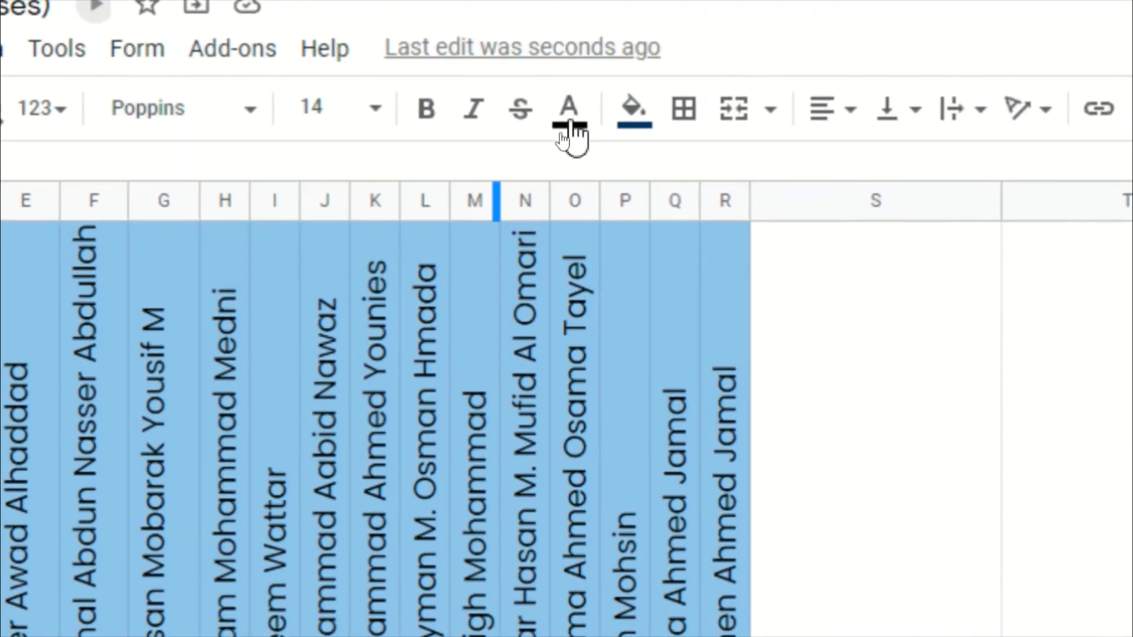
left_click(560, 128)
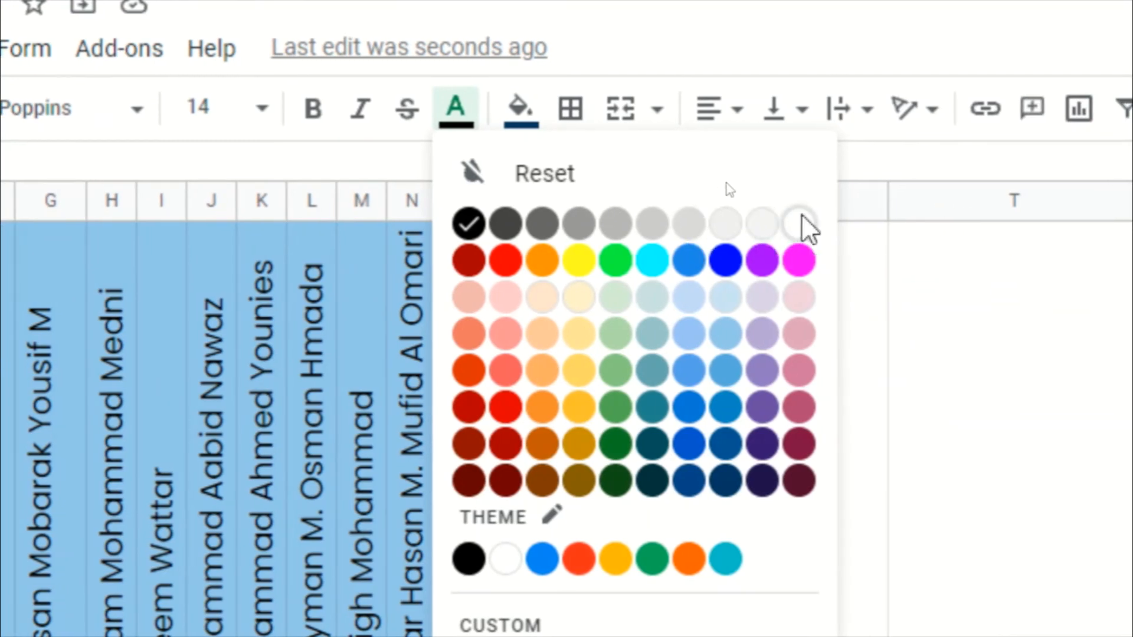
left_click(912, 223)
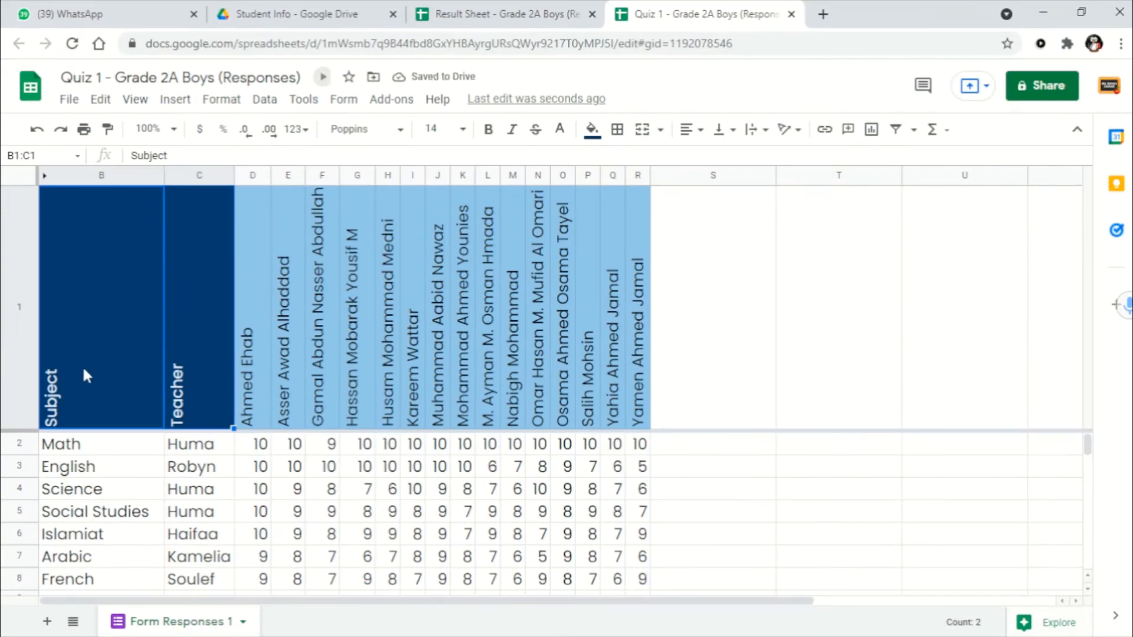
left_click(83, 366)
scroll(215, 508, "down", 2)
scroll(218, 510, "up", 2)
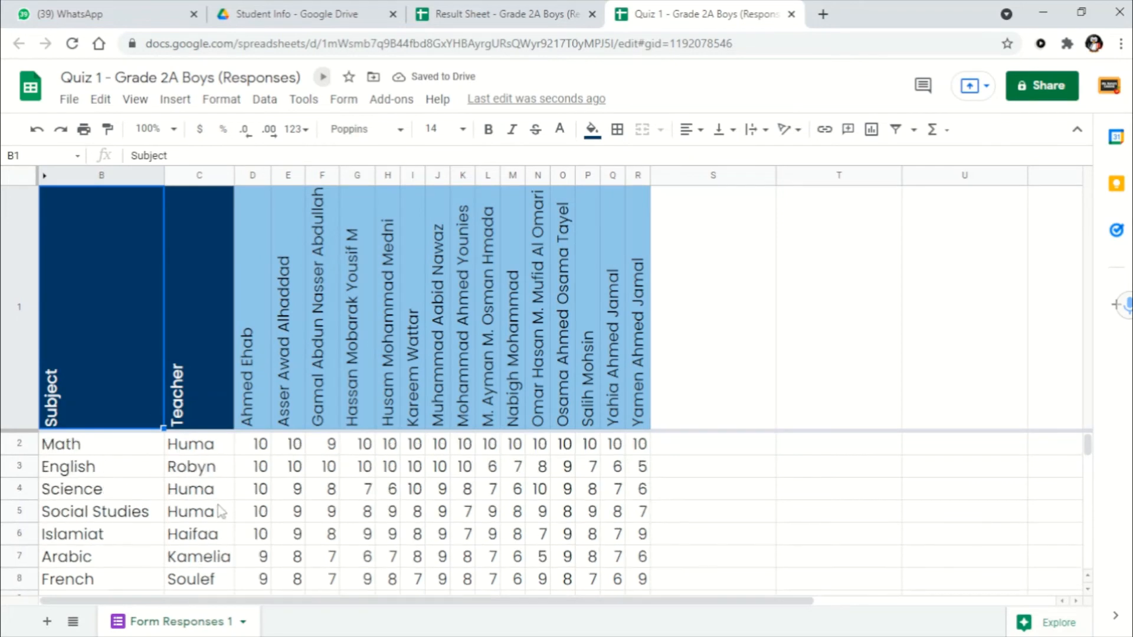
Reduce the height of header row 1 so that all subject rows down to French fit on screen.
left_click(24, 440)
key("Down")
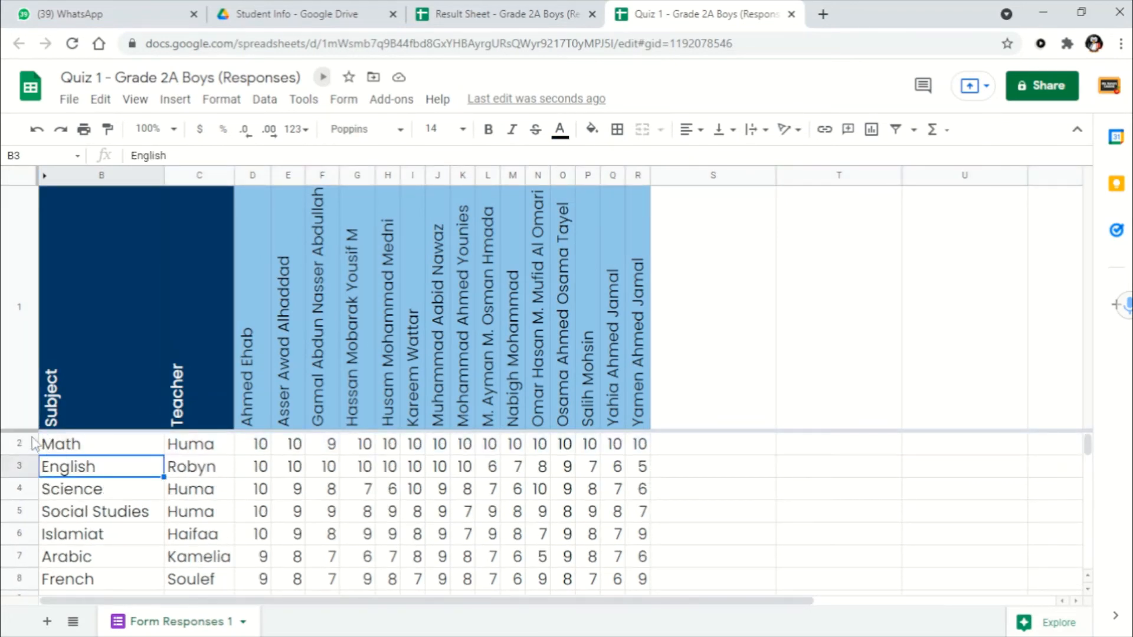
left_click_drag(29, 430, 15, 391)
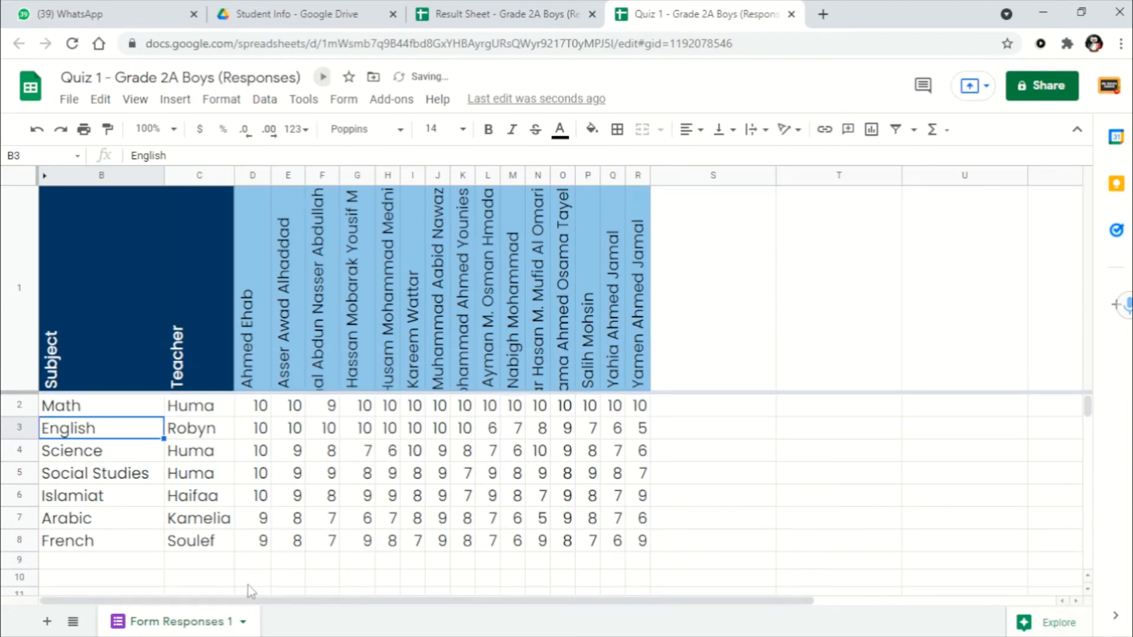
scroll(251, 591, "down", 1)
scroll(251, 590, "up", 1)
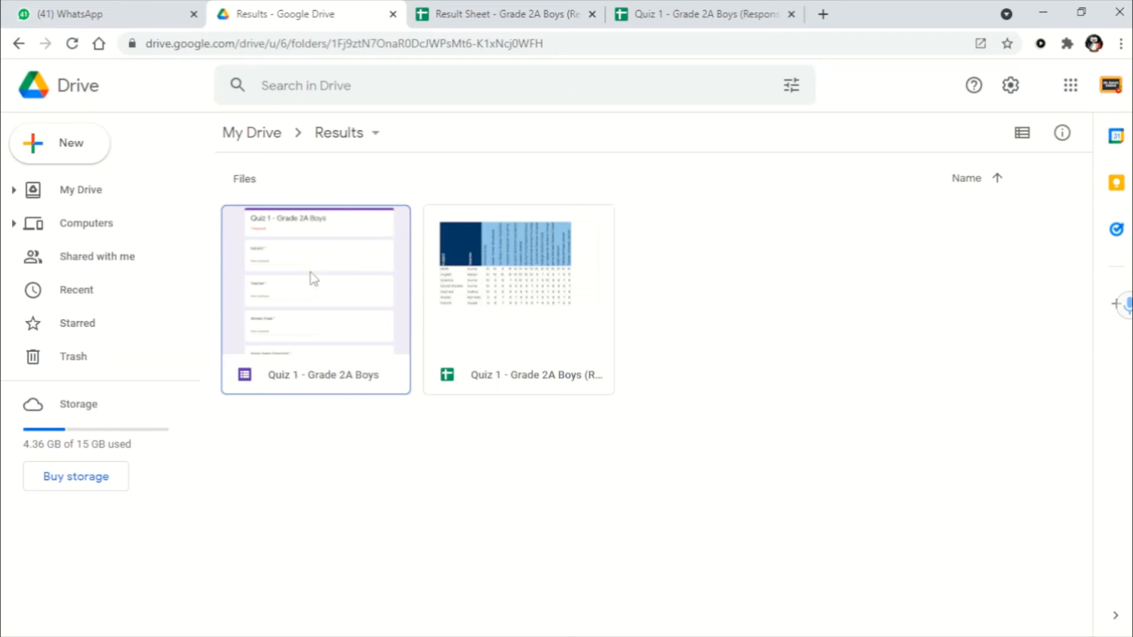
In Google Drive's Results folder, make a copy of the Quiz 1 - Grade 2A Boys form and rename it Quiz 2 - Grade 2A Boys.
right_click(302, 378)
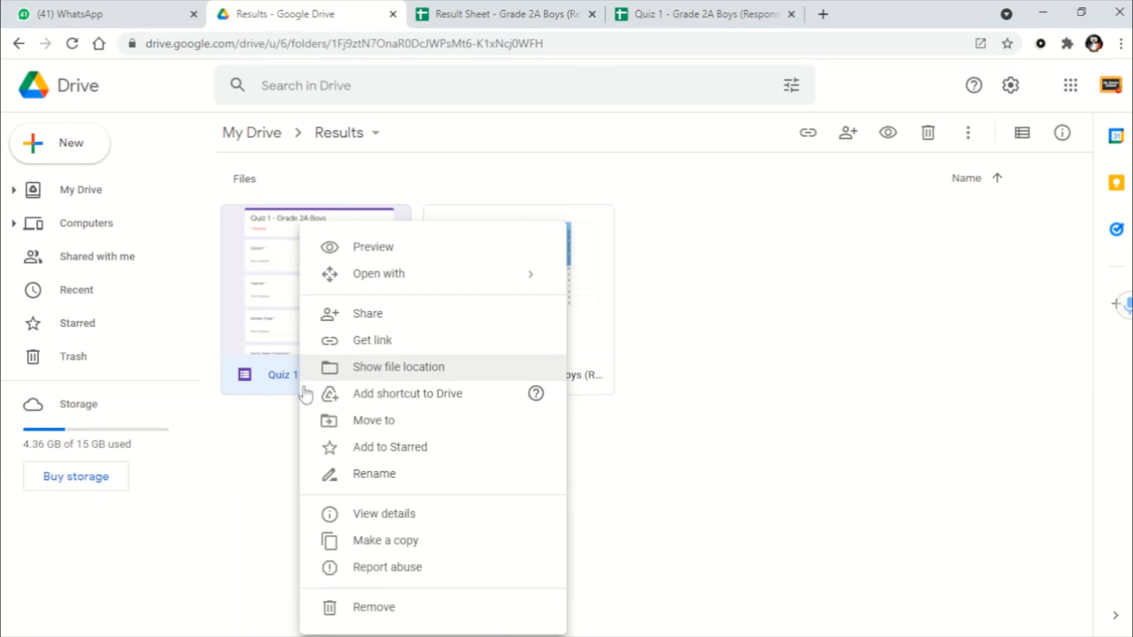
left_click(374, 542)
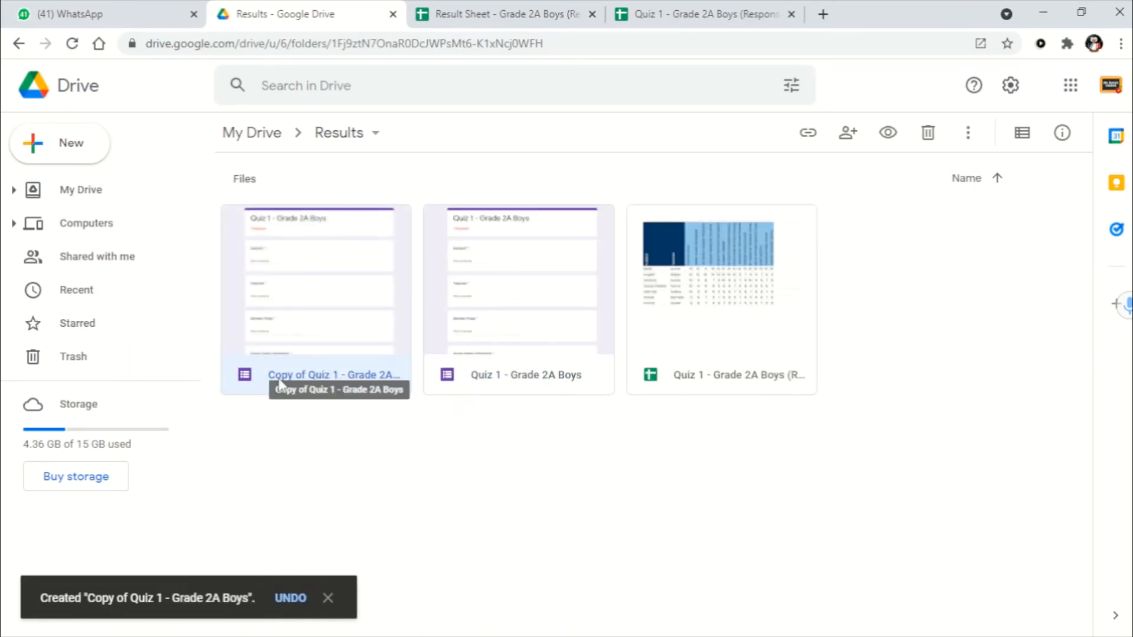
right_click(323, 378)
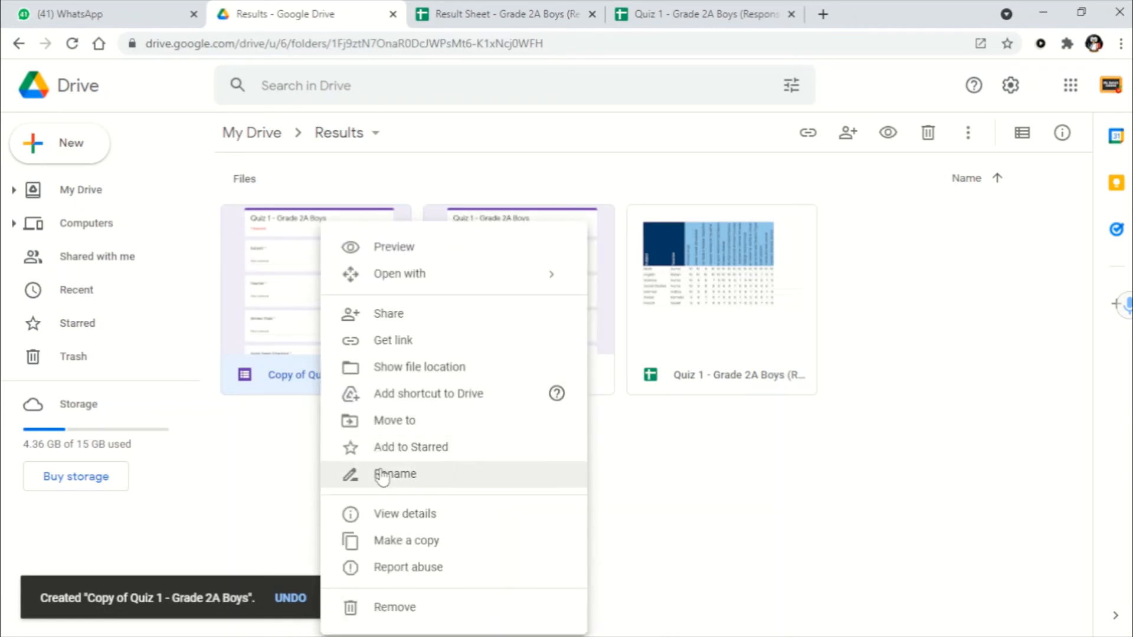
left_click(323, 463)
type("Quiz 2 - Grade 2A Boys")
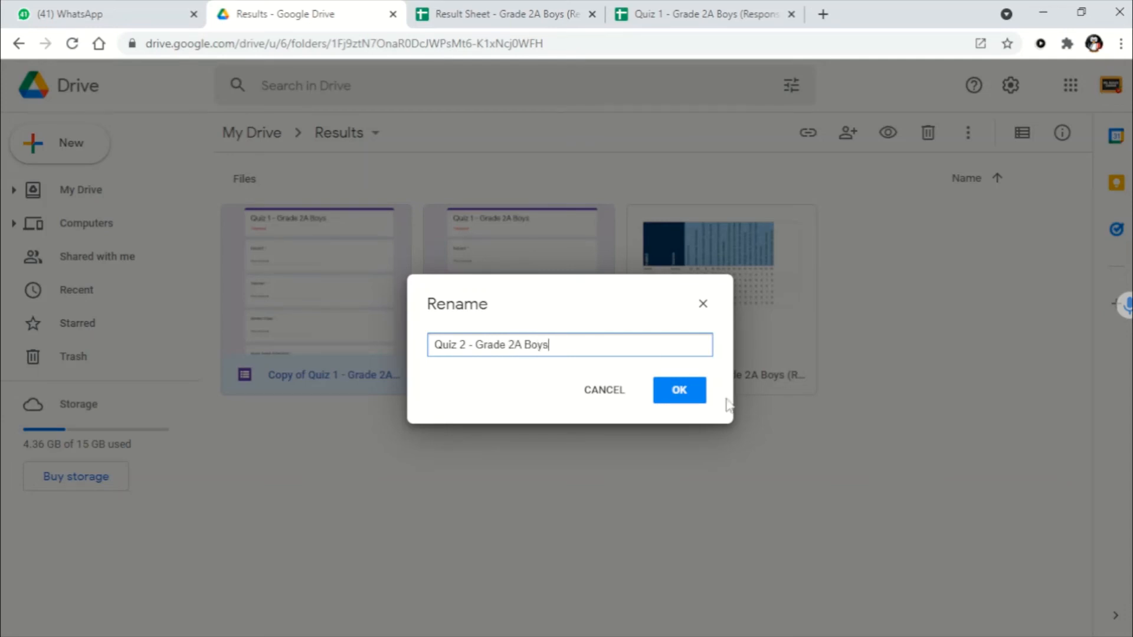
left_click(685, 394)
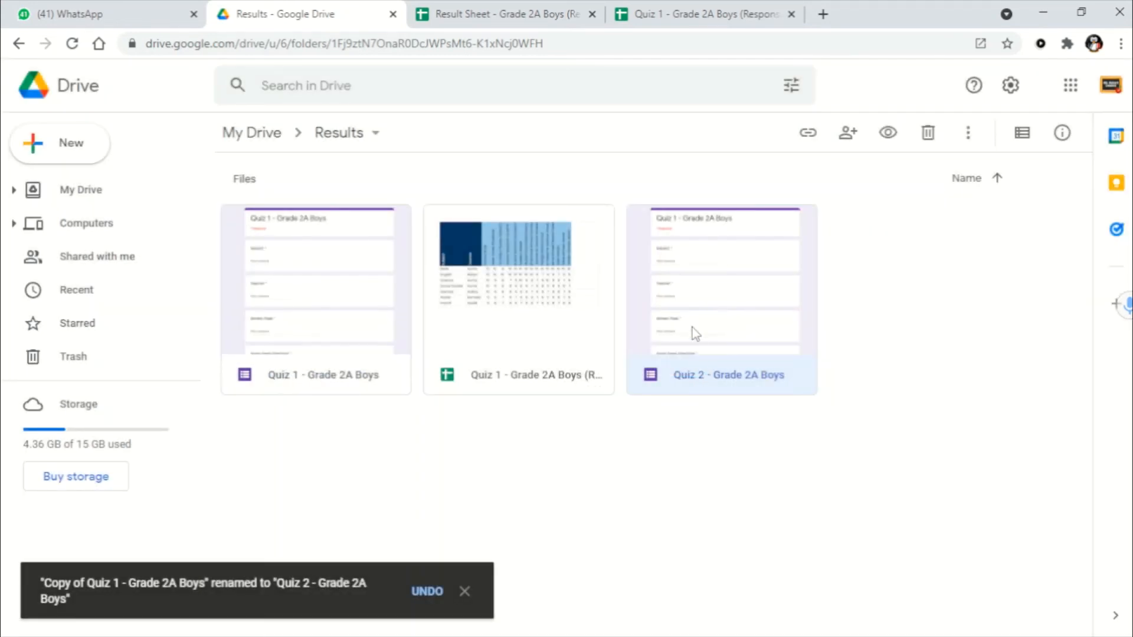
Open the Quiz 2 - Grade 2A Boys form and change the quiz number in its title to 2.
double_click(692, 328)
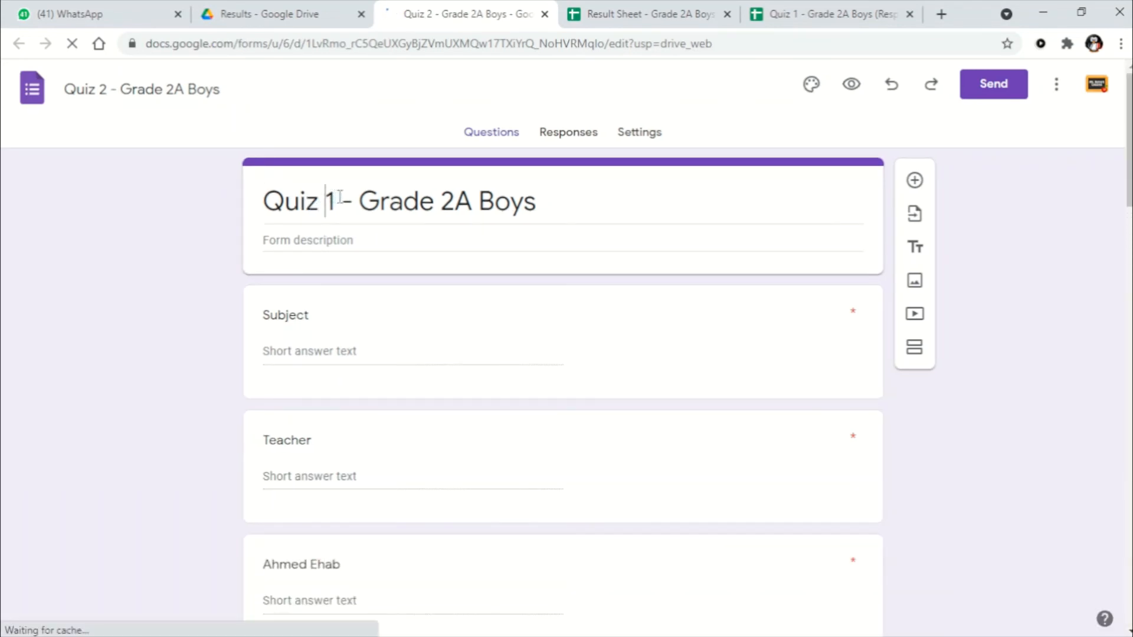
double_click(332, 201)
type("2")
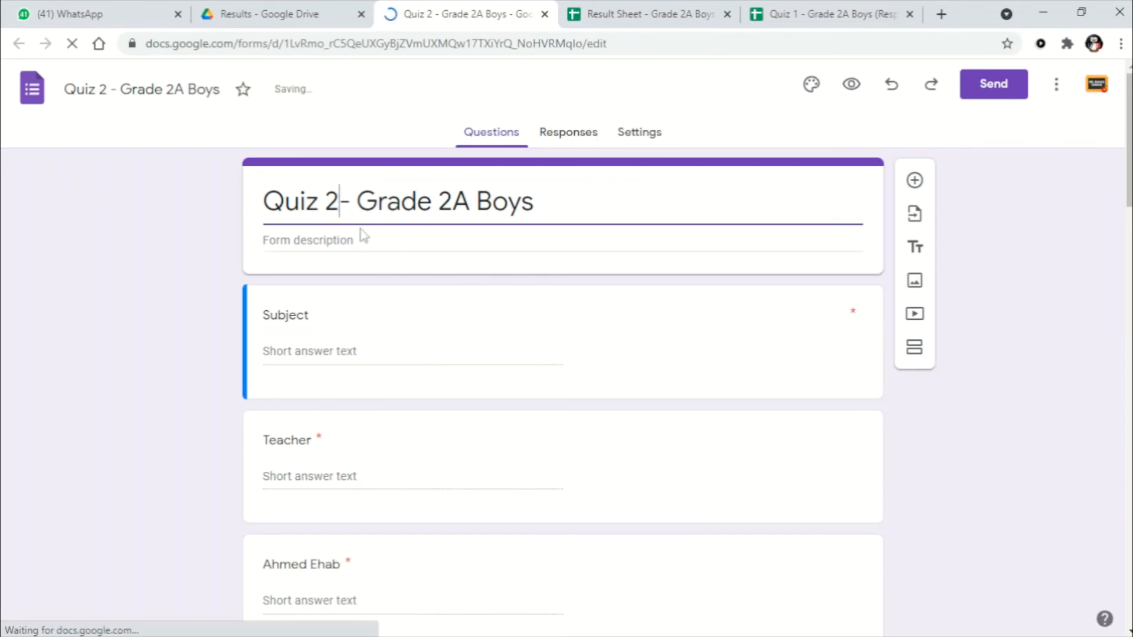
Add a blank question after the last student's question in the form, and delete it again.
scroll(484, 276, "down", 6)
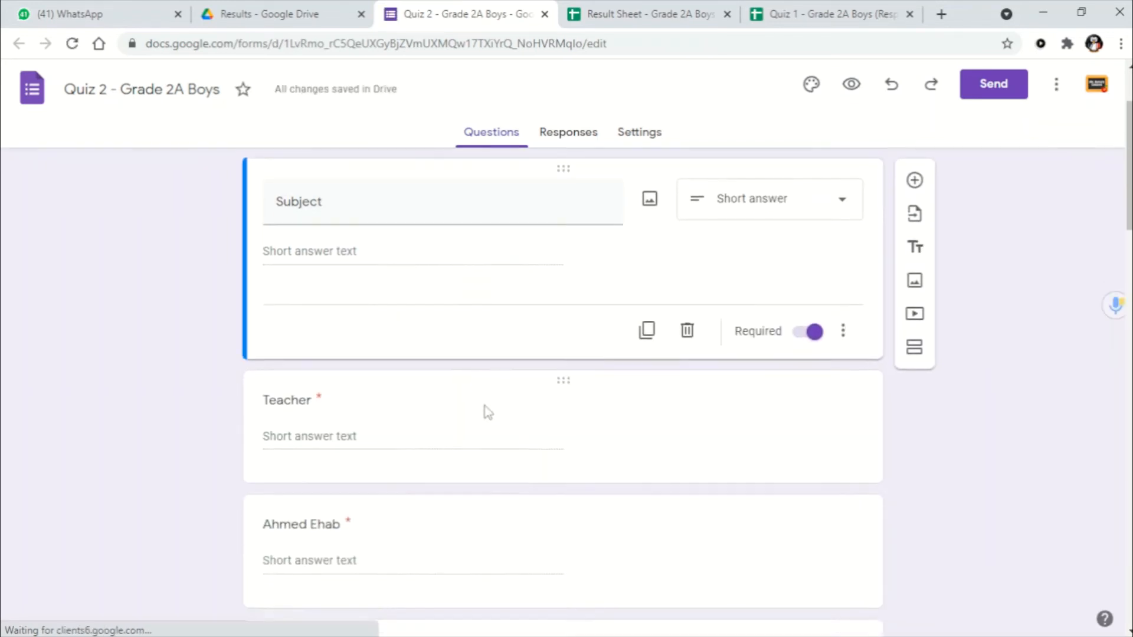
scroll(470, 375, "up", 2)
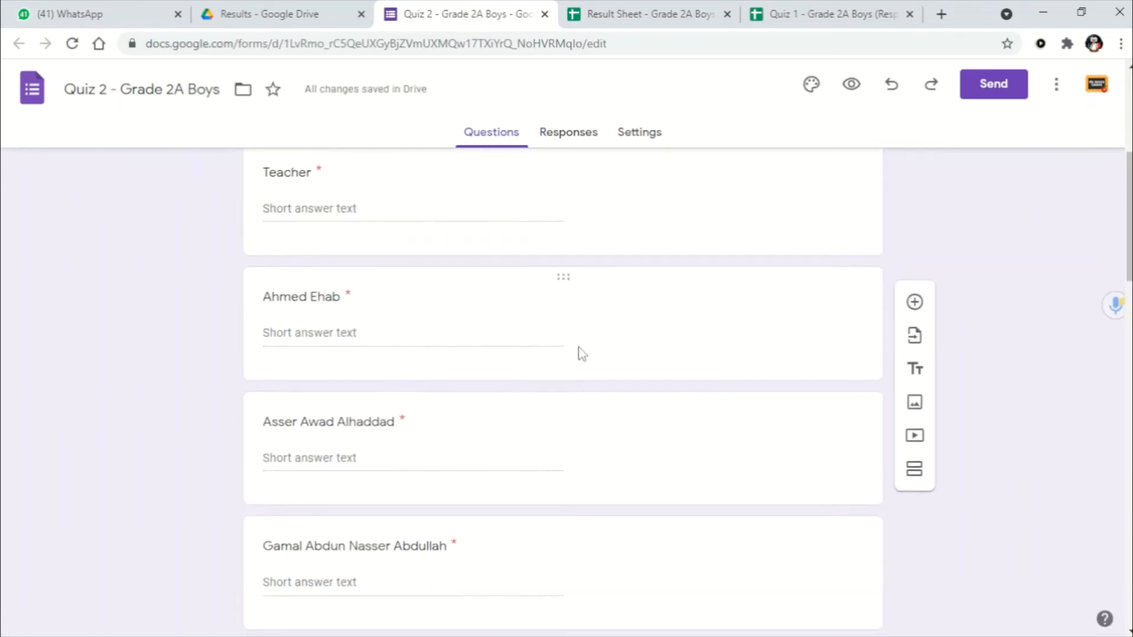
left_click(775, 299)
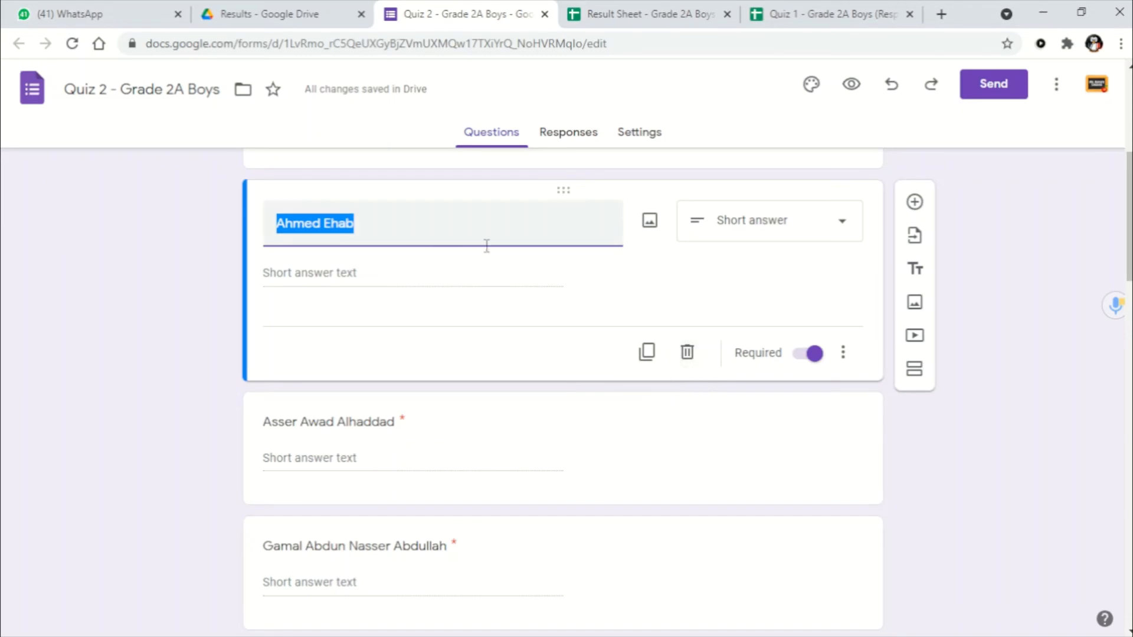
scroll(551, 331, "down", 1)
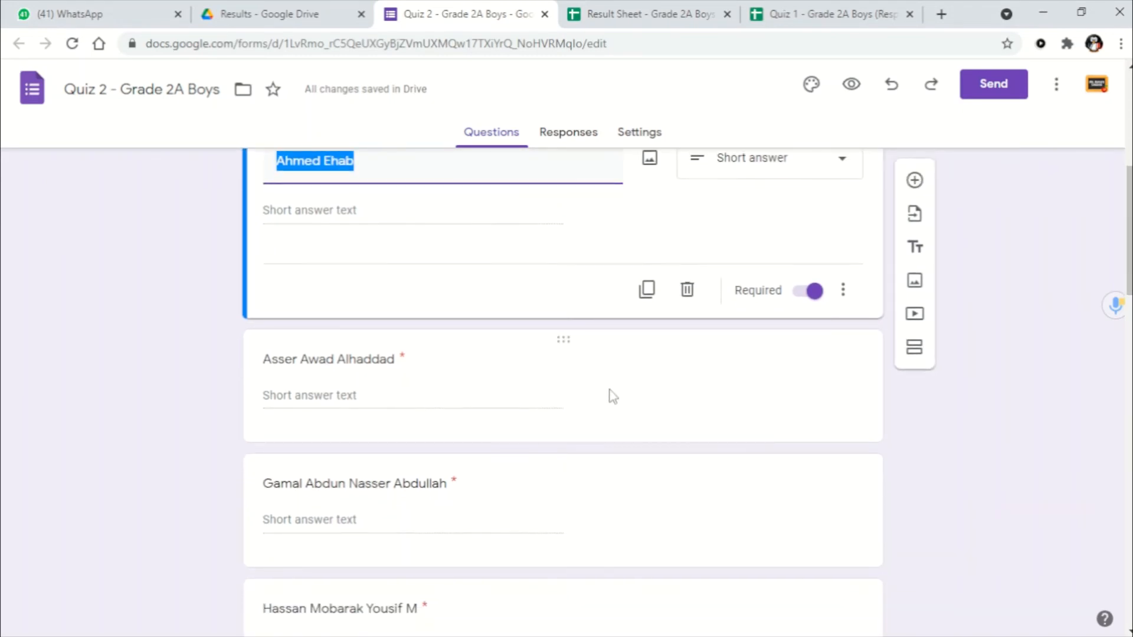
scroll(607, 392, "down", 5)
scroll(741, 346, "down", 15)
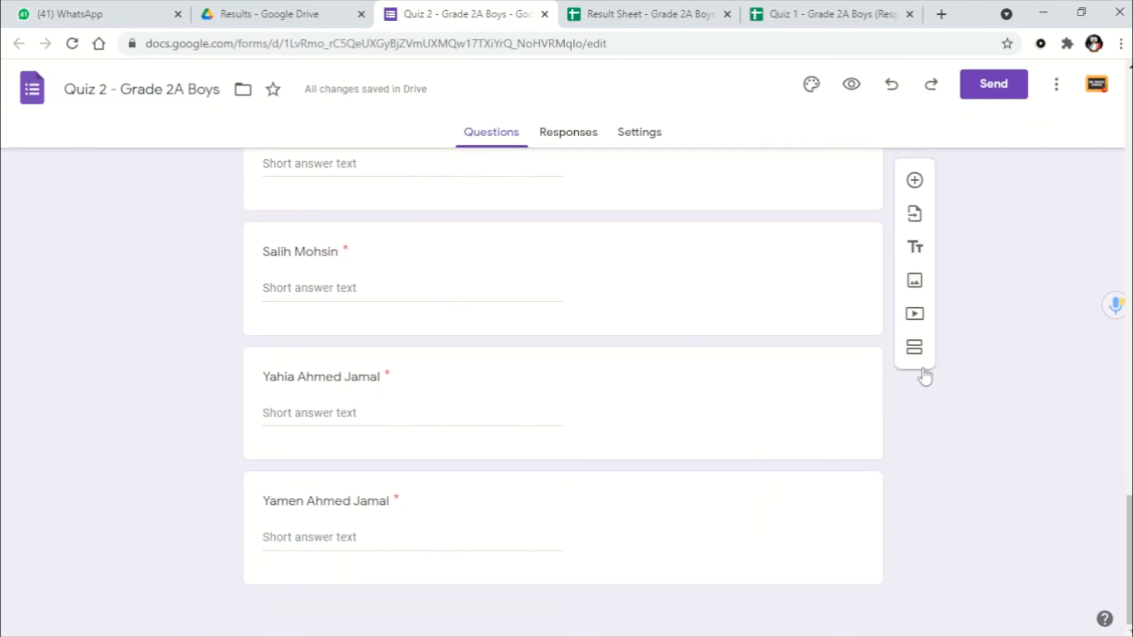
left_click(847, 519)
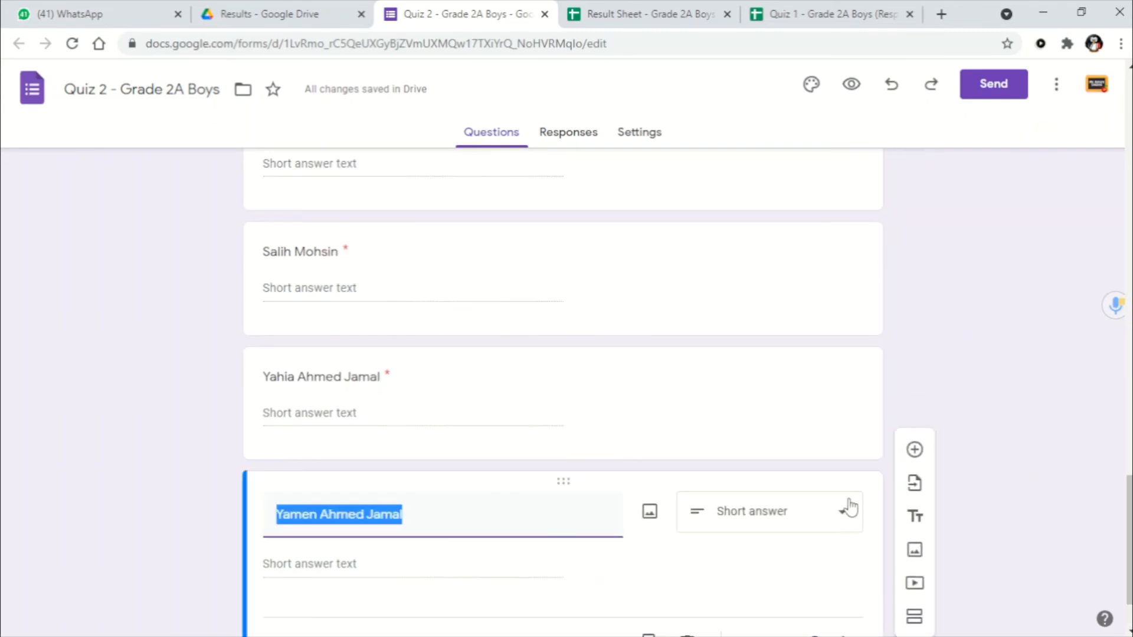
left_click(915, 451)
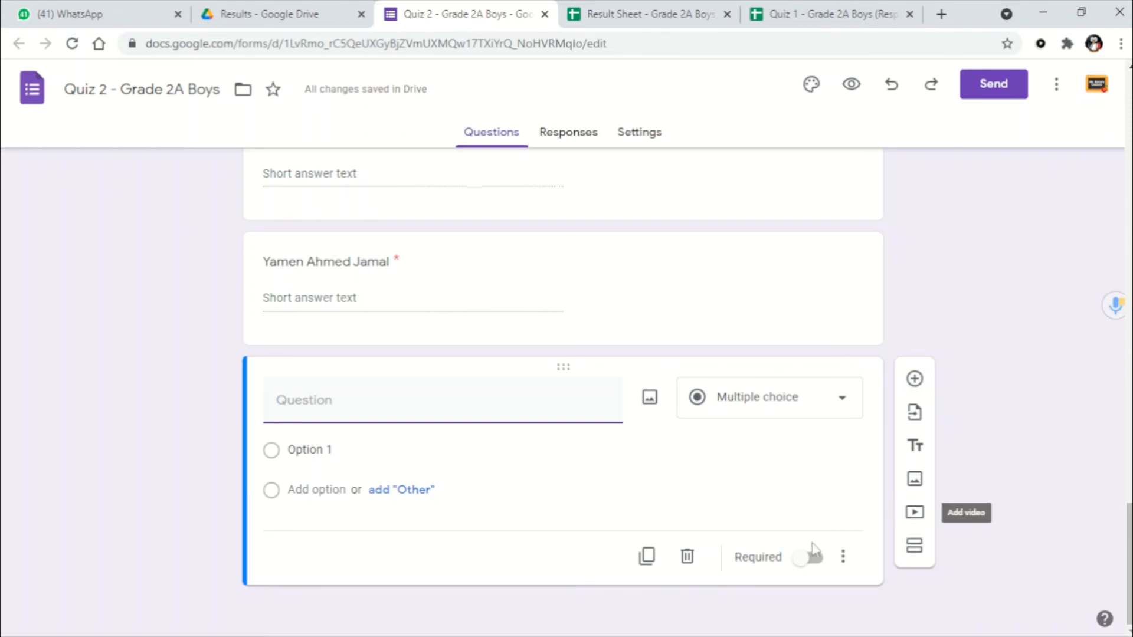
left_click(688, 557)
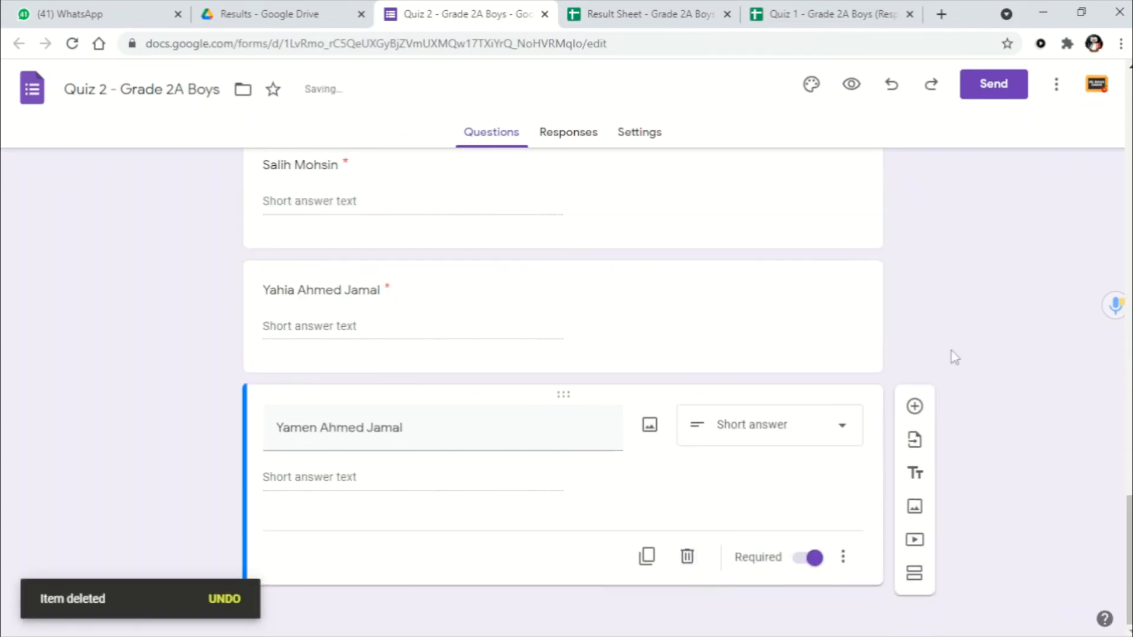
scroll(950, 351, "up", 12)
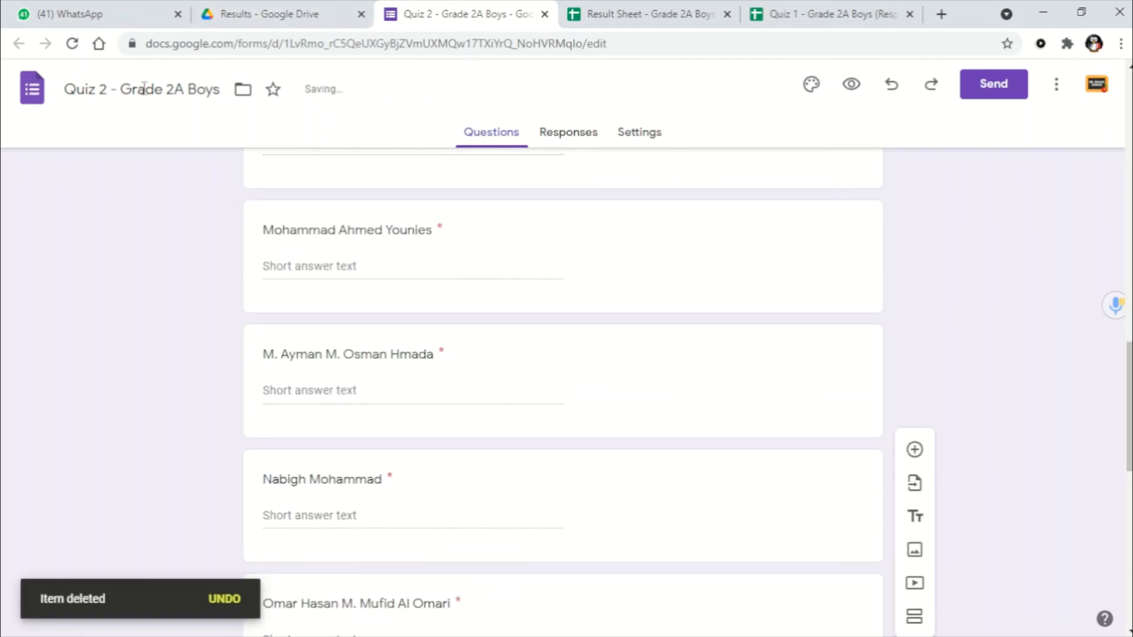
Copy the shortened share link of the Quiz 2 - Grade 2A Boys form and close the send dialog.
left_click(996, 88)
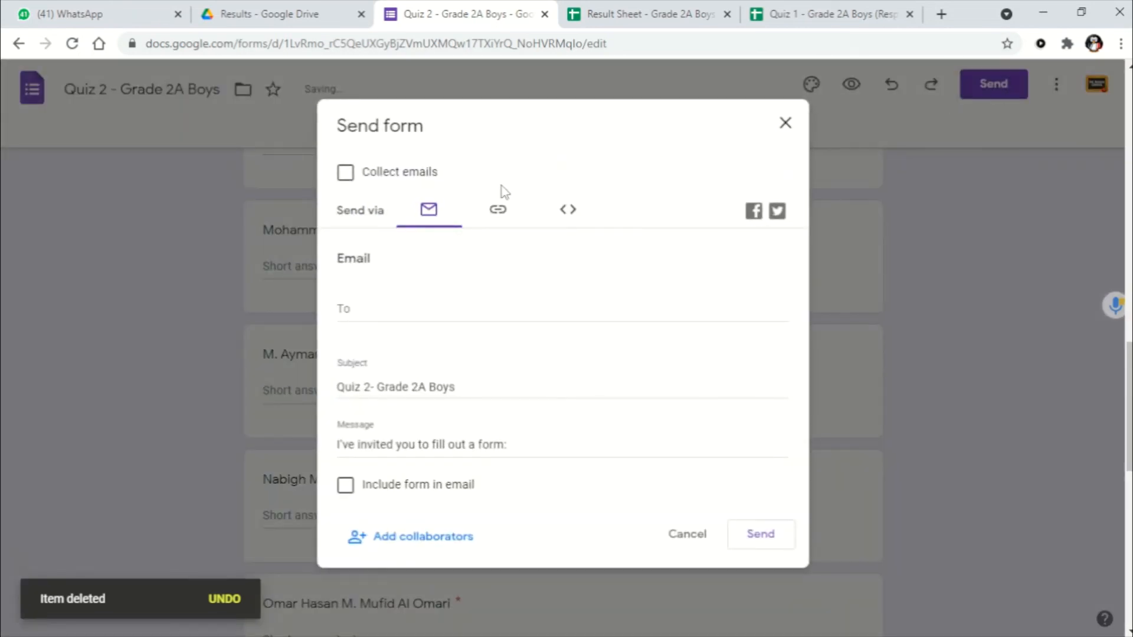
left_click(501, 217)
left_click(411, 317)
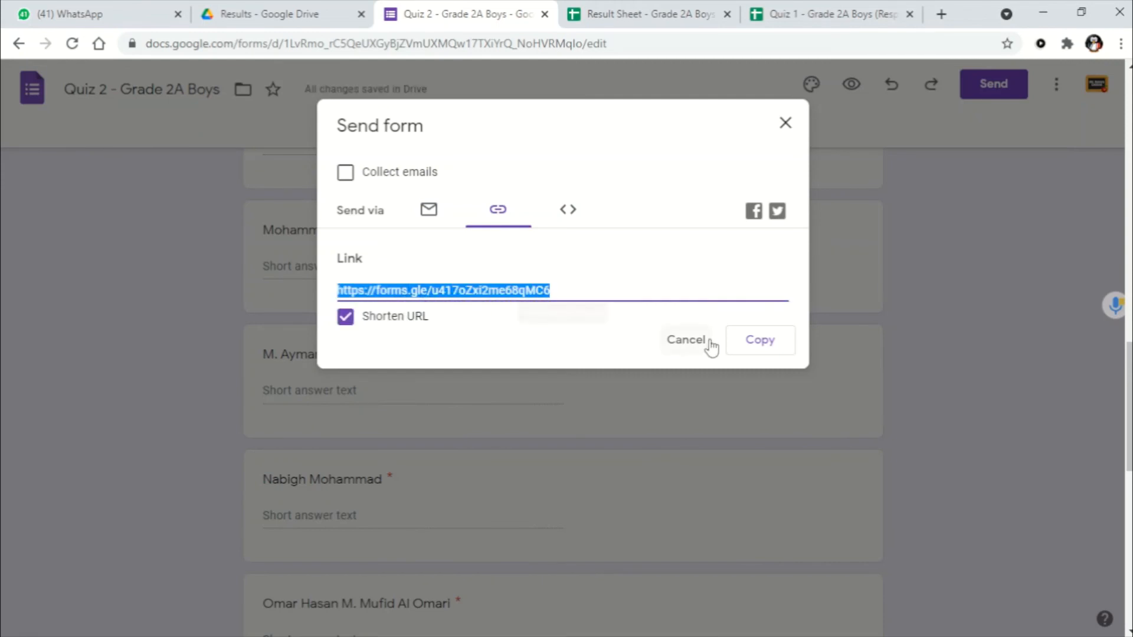
left_click(747, 347)
left_click(785, 122)
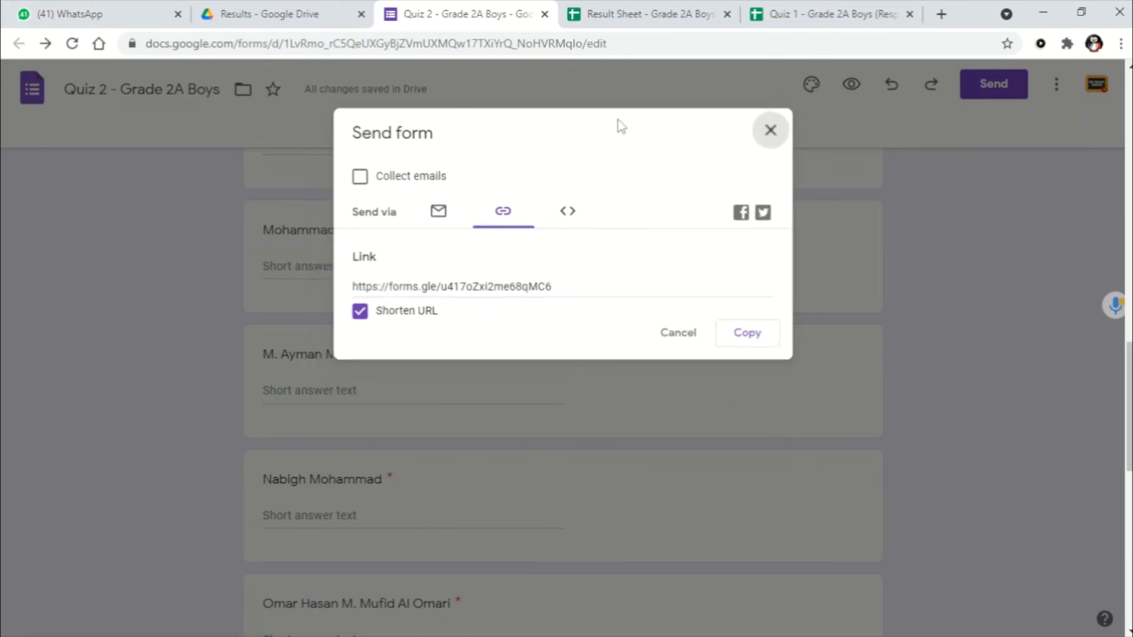
Open the Quiz 2 - Grade 2A Boys form from Google Drive's Results folder and show its responses.
left_click(316, 19)
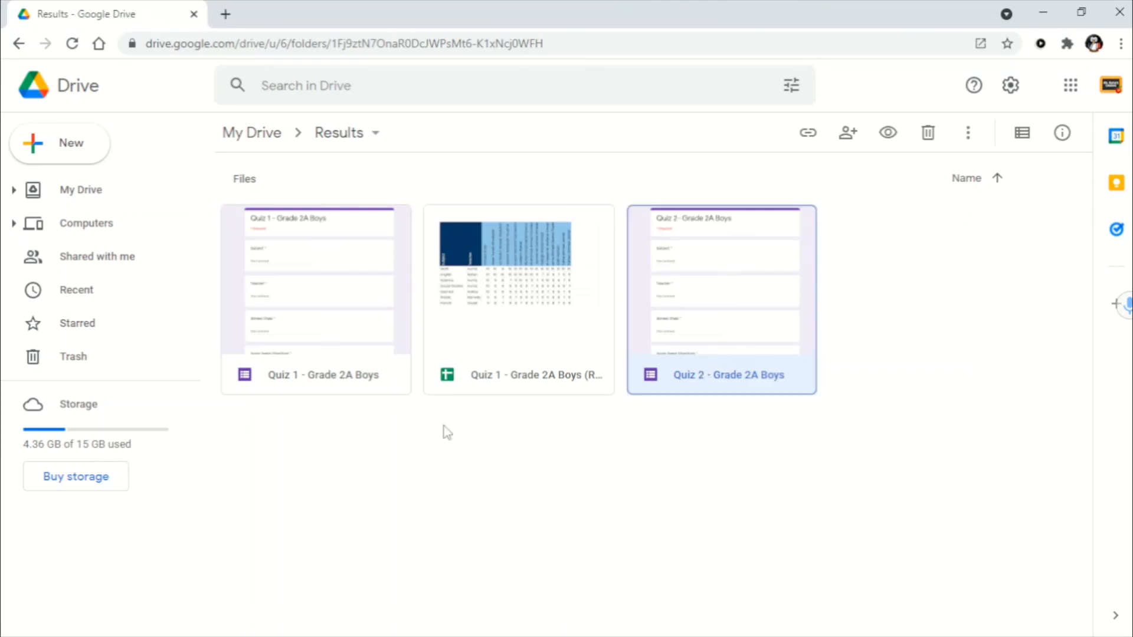
double_click(709, 389)
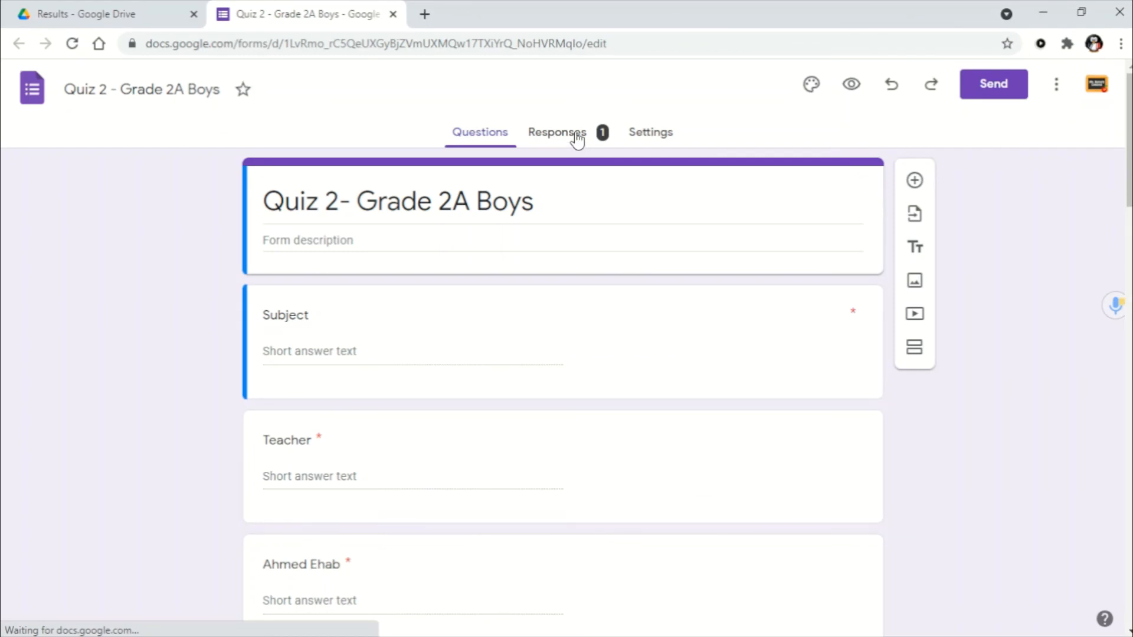
left_click(578, 137)
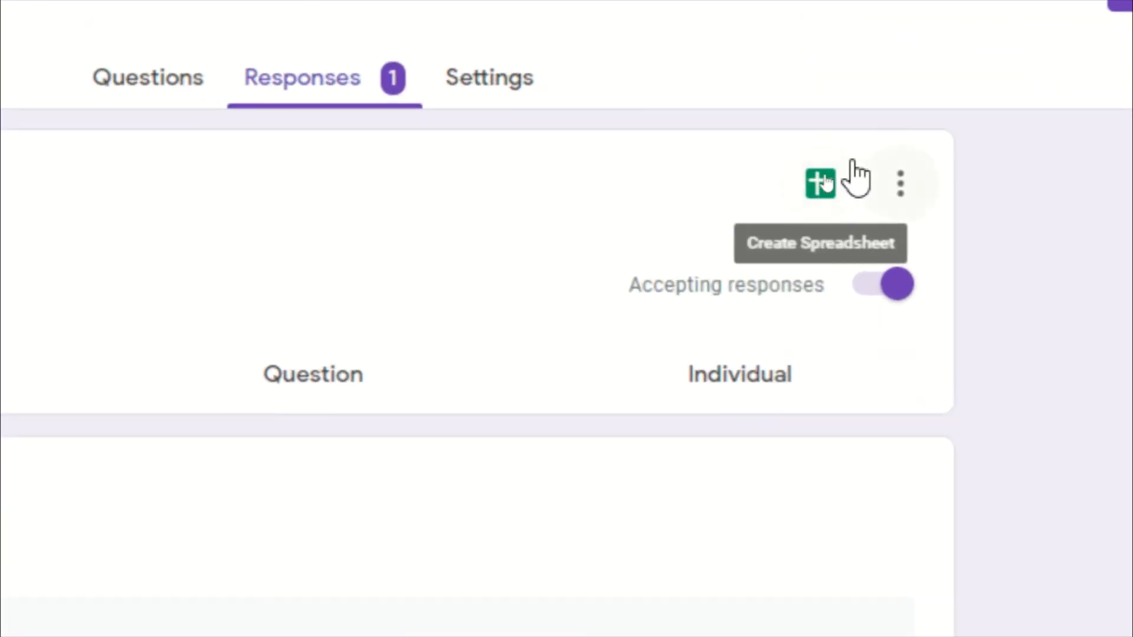
Set the existing spreadsheet Quiz 1 - Grade 2A Boys (Responses) as the destination for the Quiz 2 form's responses.
left_click(820, 187)
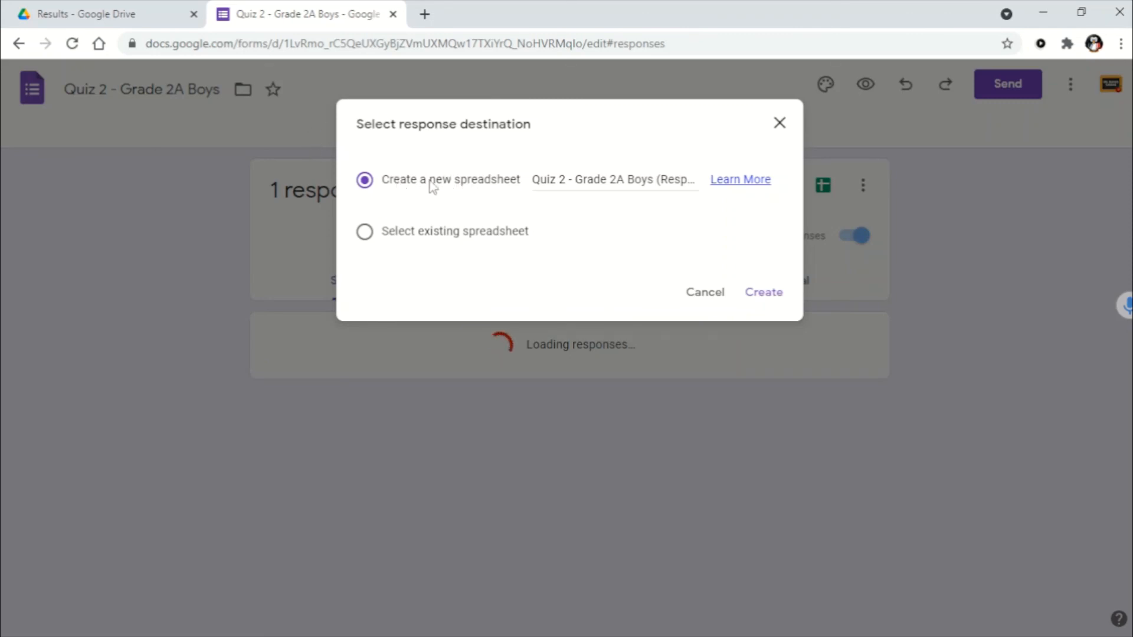
left_click(409, 235)
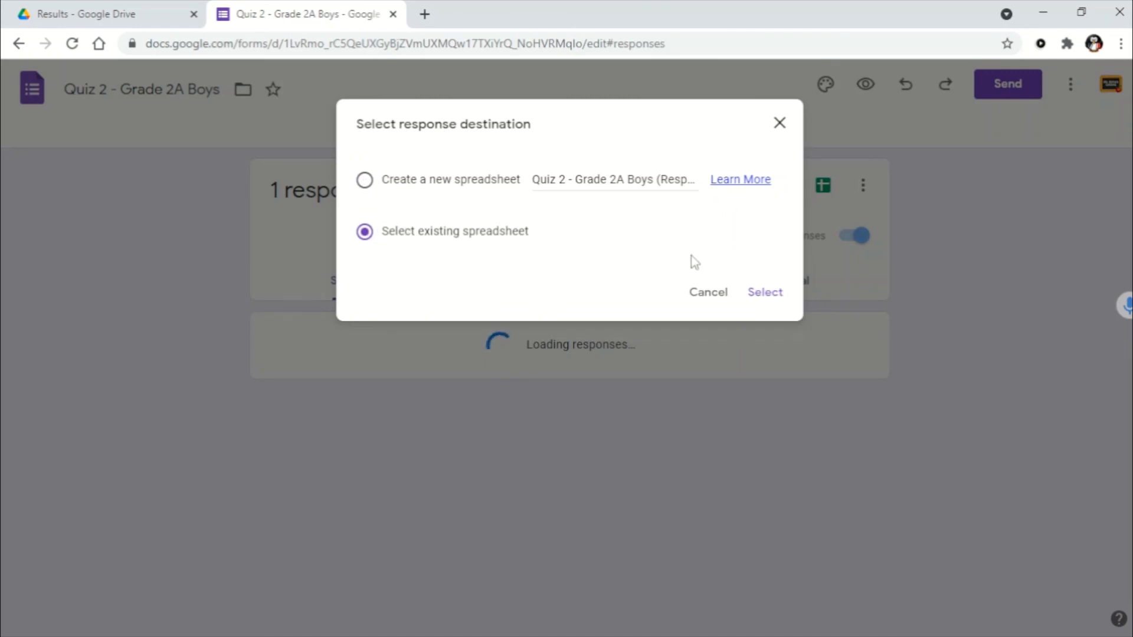
left_click(765, 296)
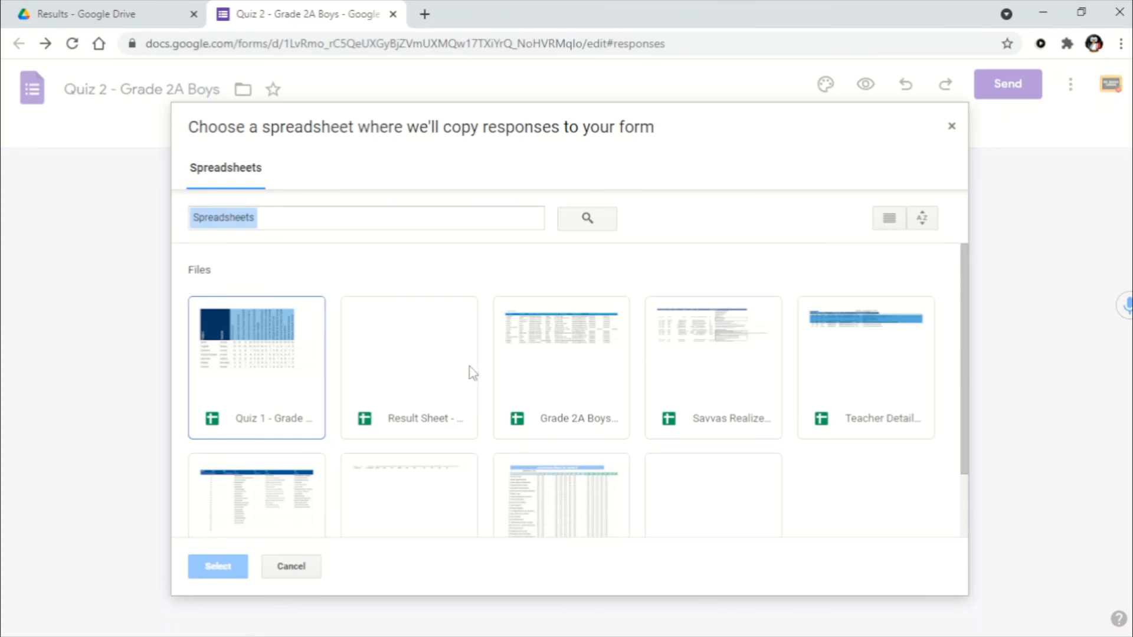
scroll(475, 374, "down", 1)
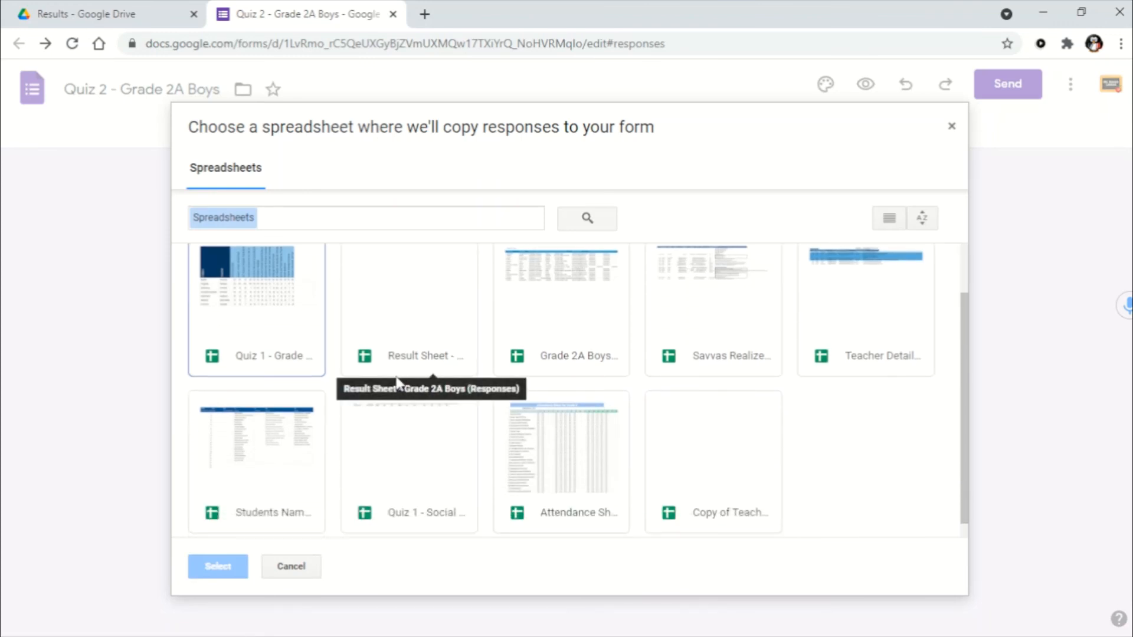
double_click(279, 333)
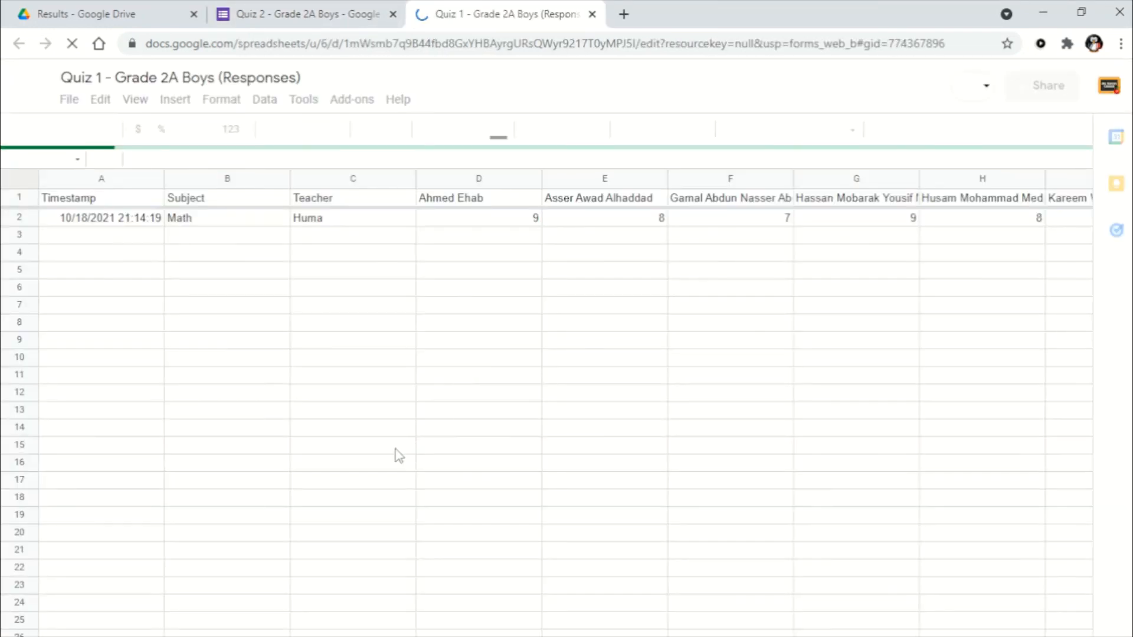
In the linked spreadsheet, rename the Form Responses 1 sheet as Quiz 1.
scroll(262, 541, "down", 15)
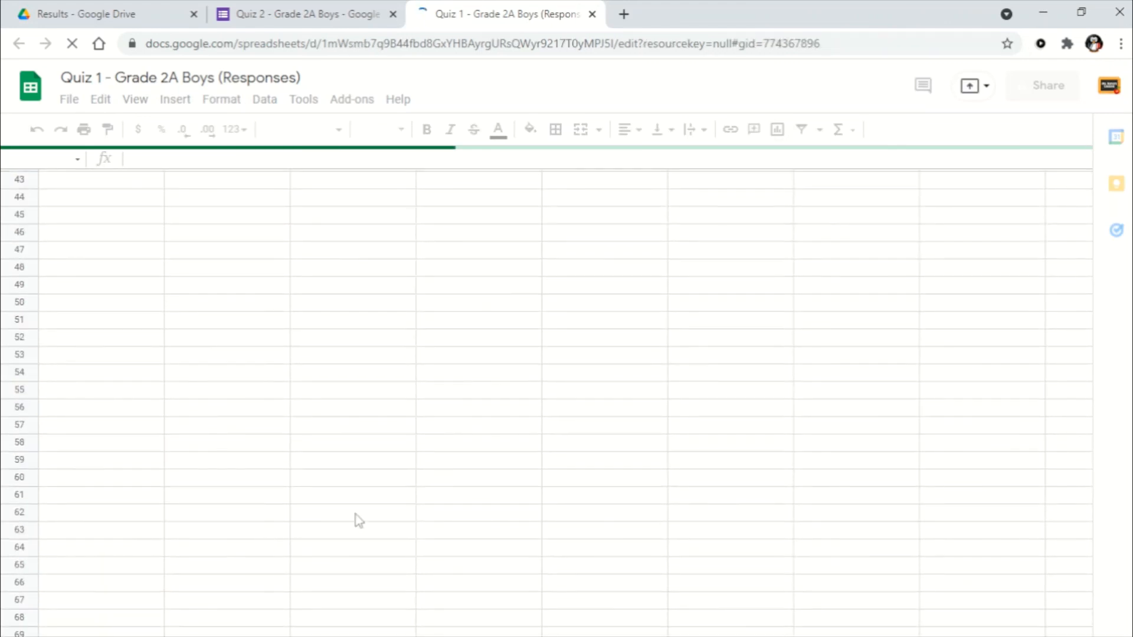
scroll(385, 531, "up", 17)
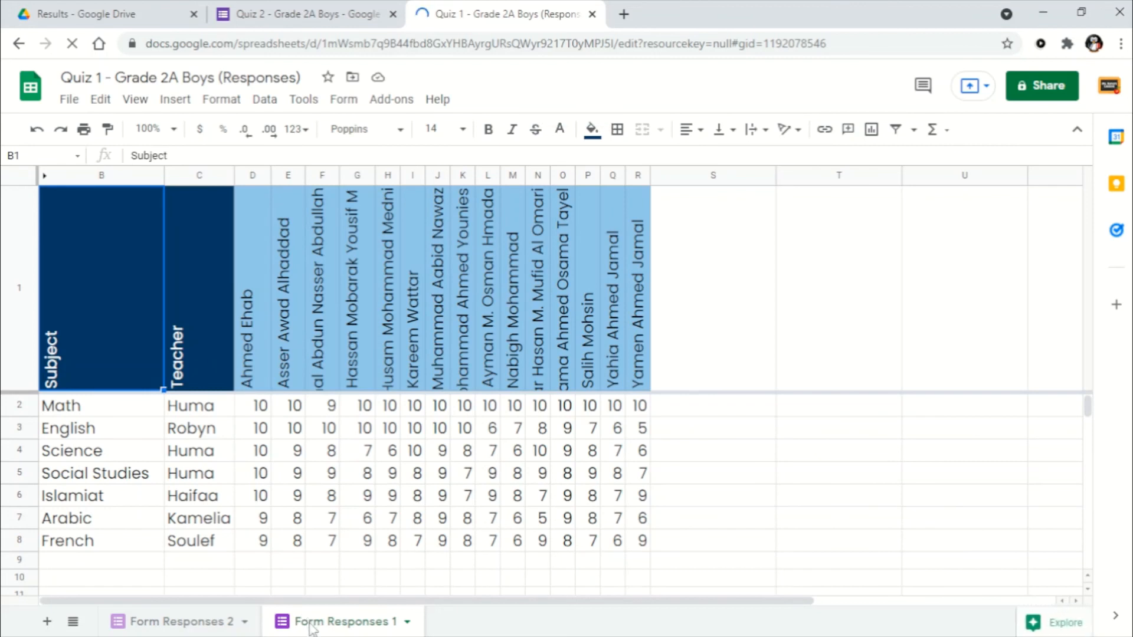
right_click(311, 627)
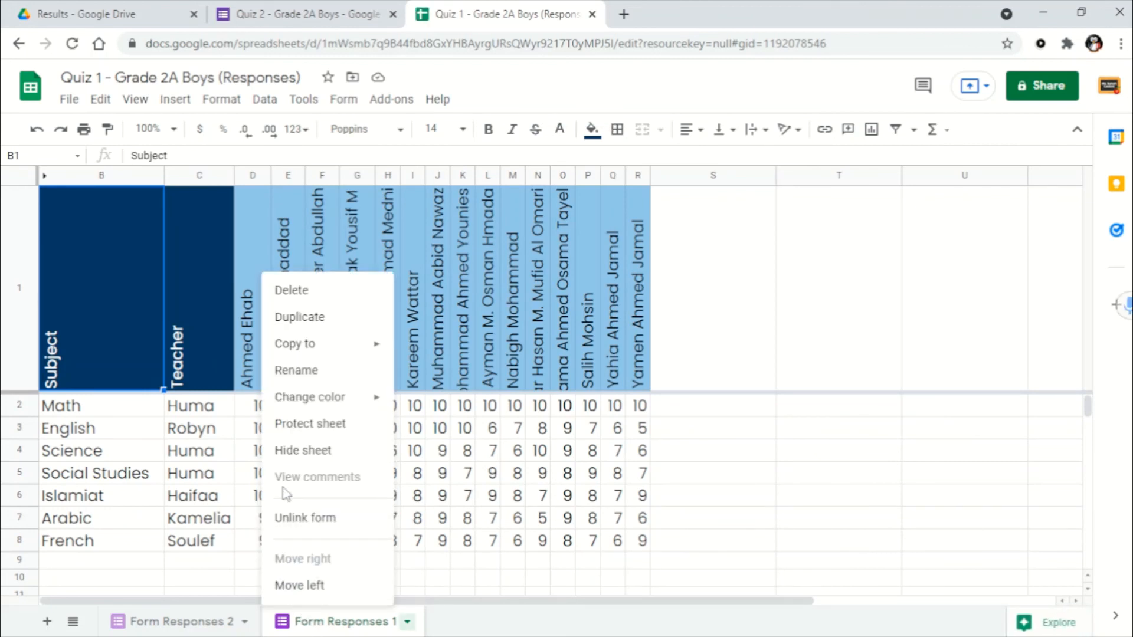
left_click(294, 372)
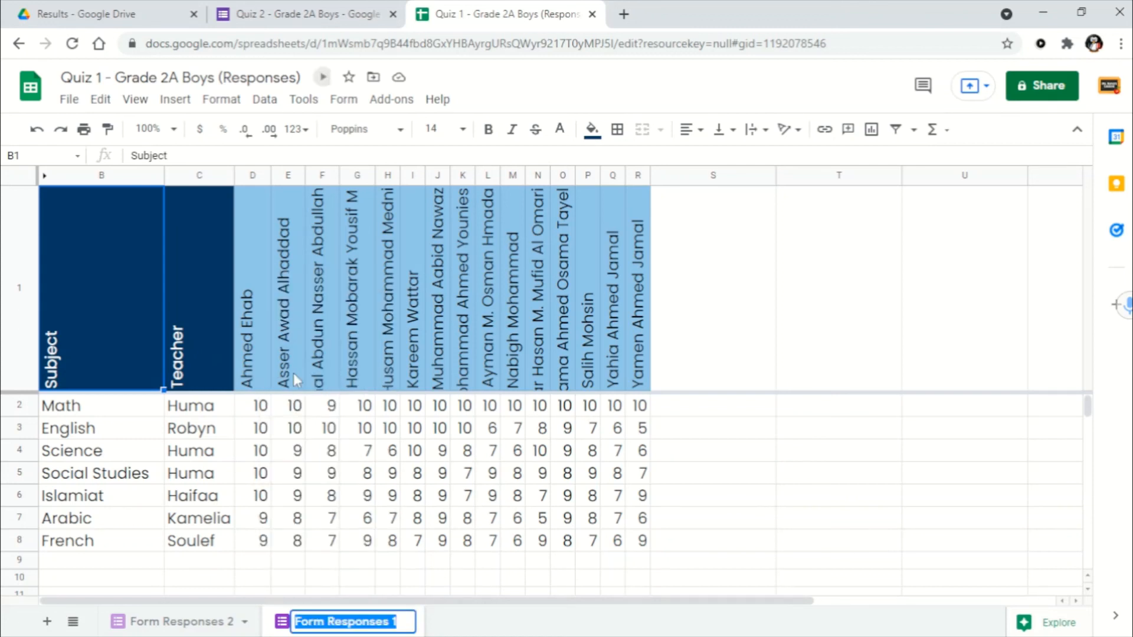
type("Quiz 1")
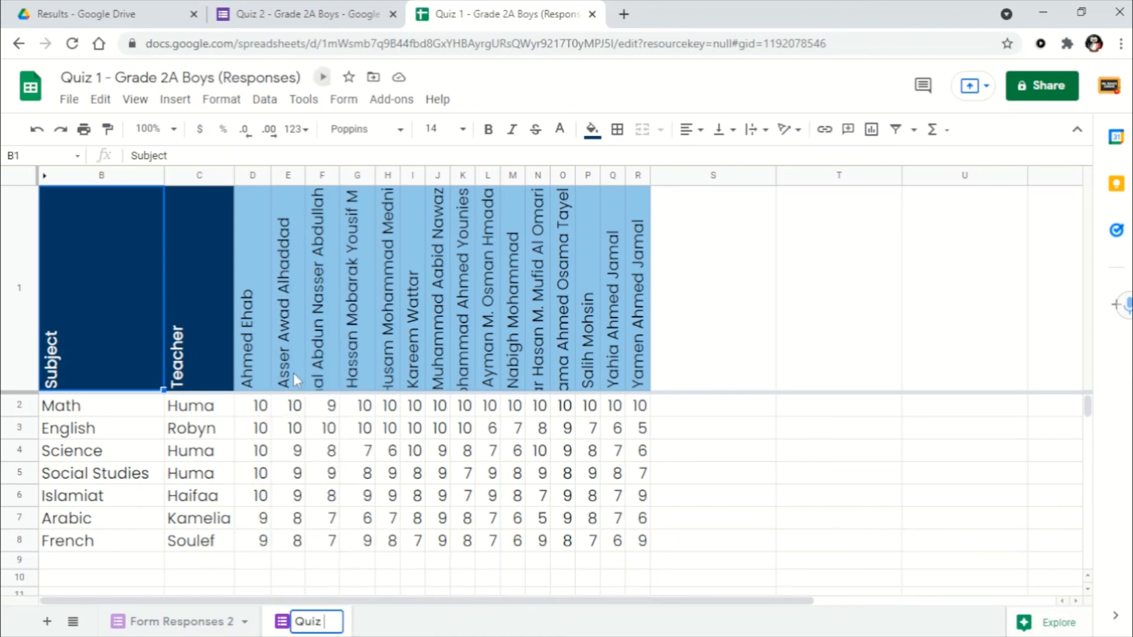
Rename the Form Responses 2 sheet as Quiz 2.
left_click(176, 622)
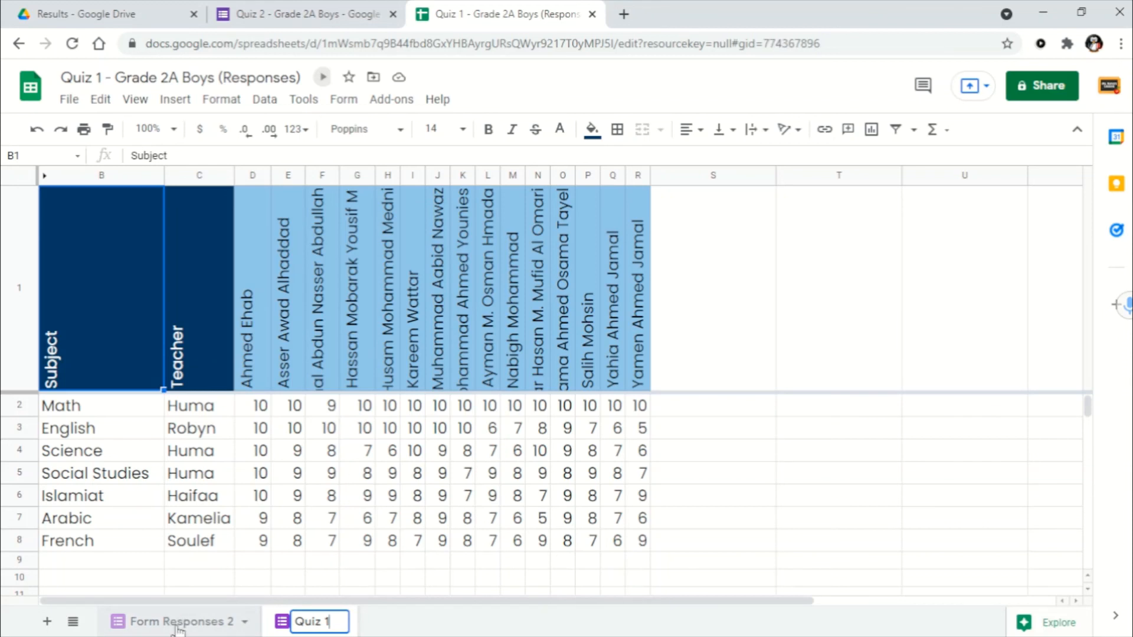
right_click(180, 625)
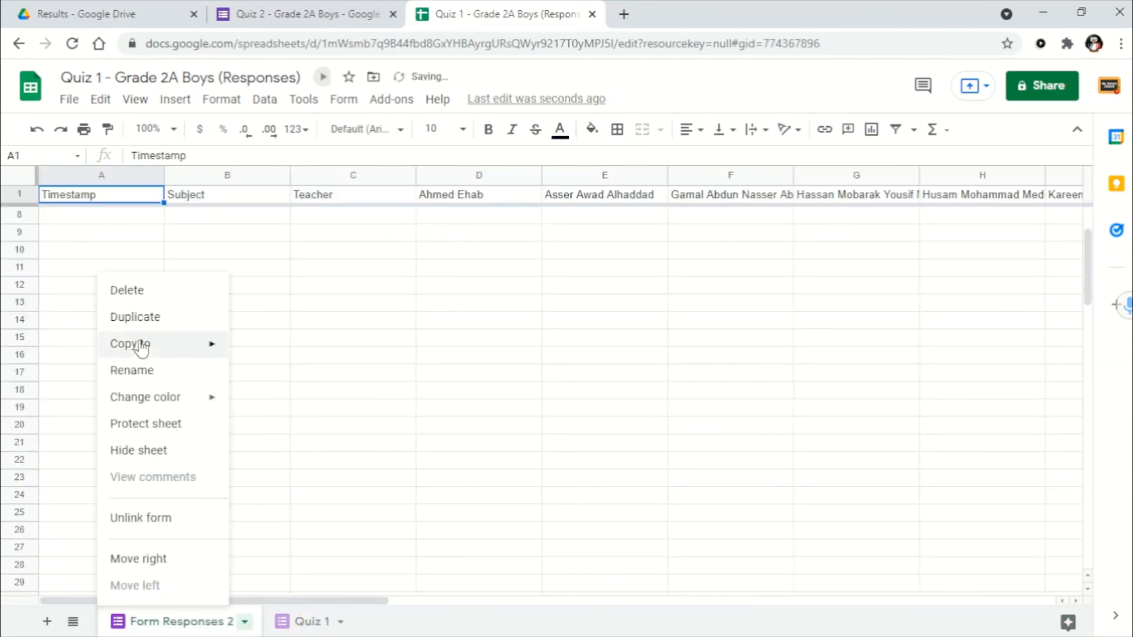
left_click(159, 621)
right_click(159, 618)
left_click(152, 372)
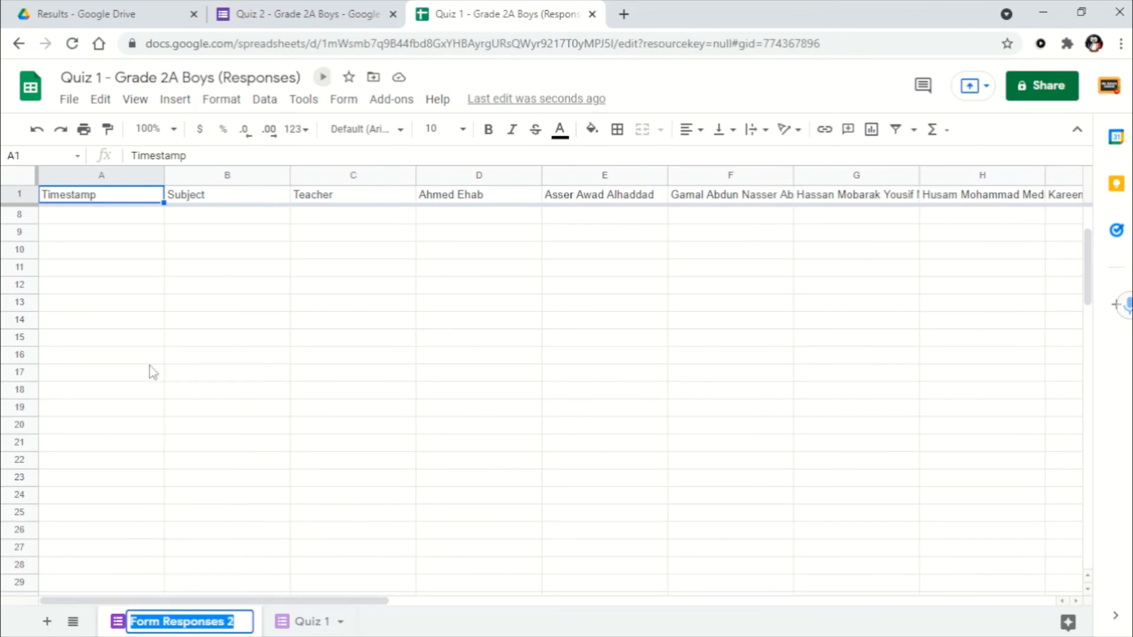
type("Quiz 2")
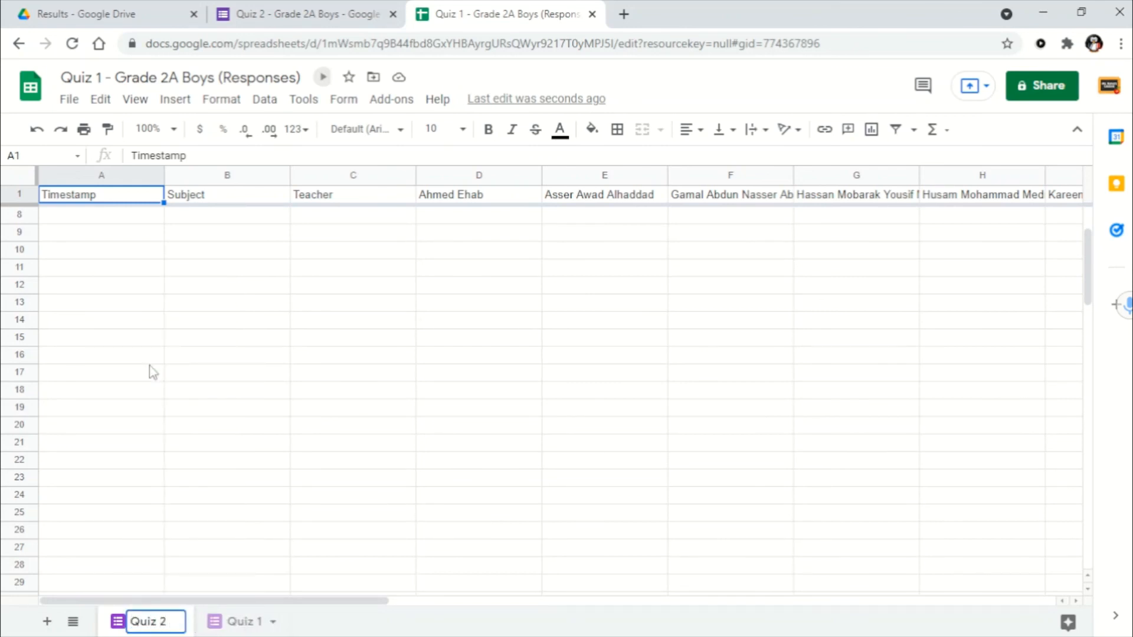
left_click(150, 362)
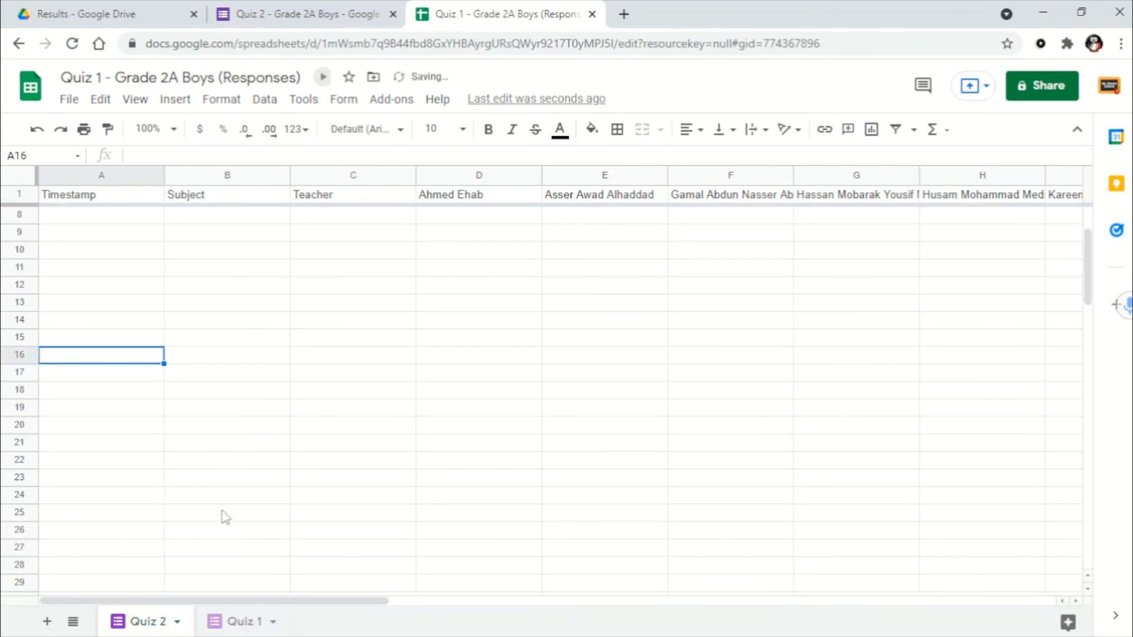
Reorder the sheets so that Quiz 1 comes before Quiz 2, and show the Quiz 2 sheet.
left_click(241, 624)
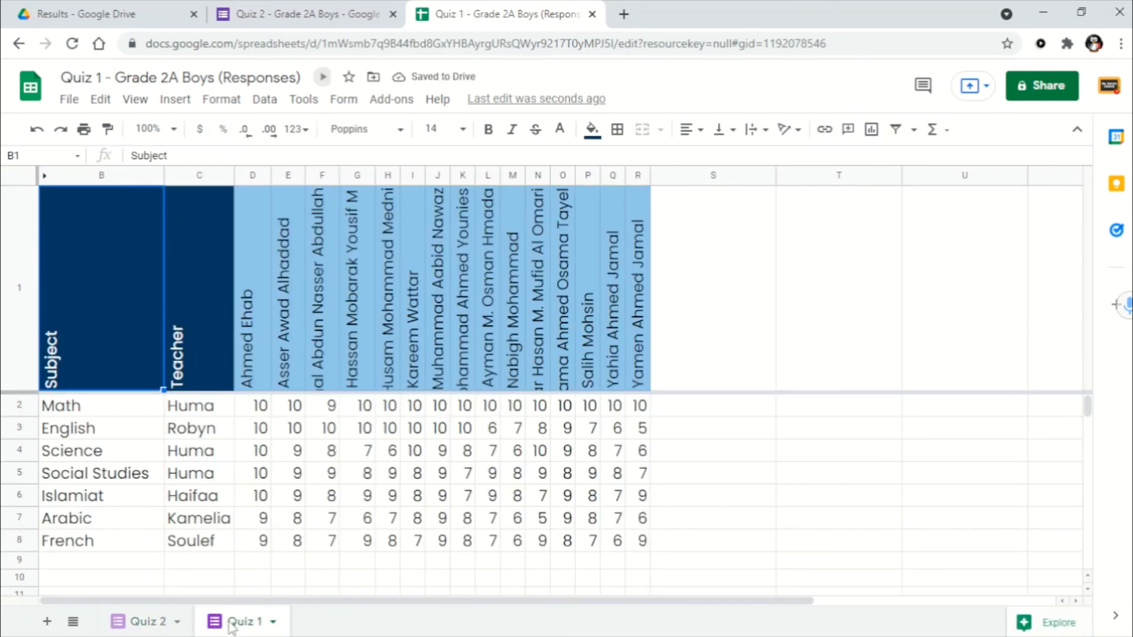
left_click_drag(230, 626, 172, 624)
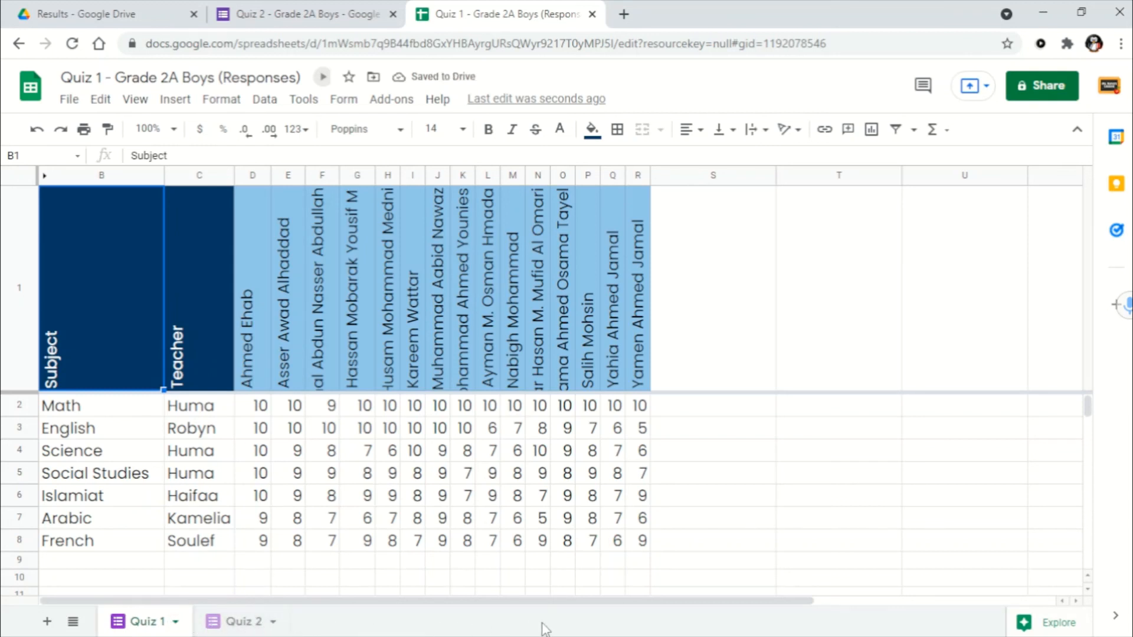
left_click(239, 621)
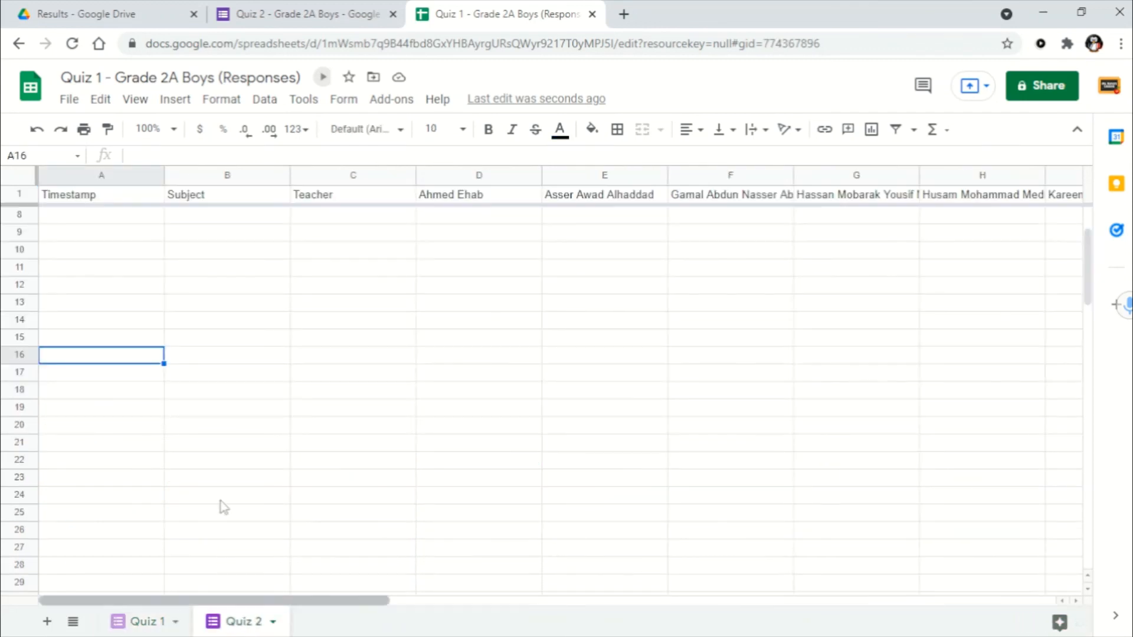